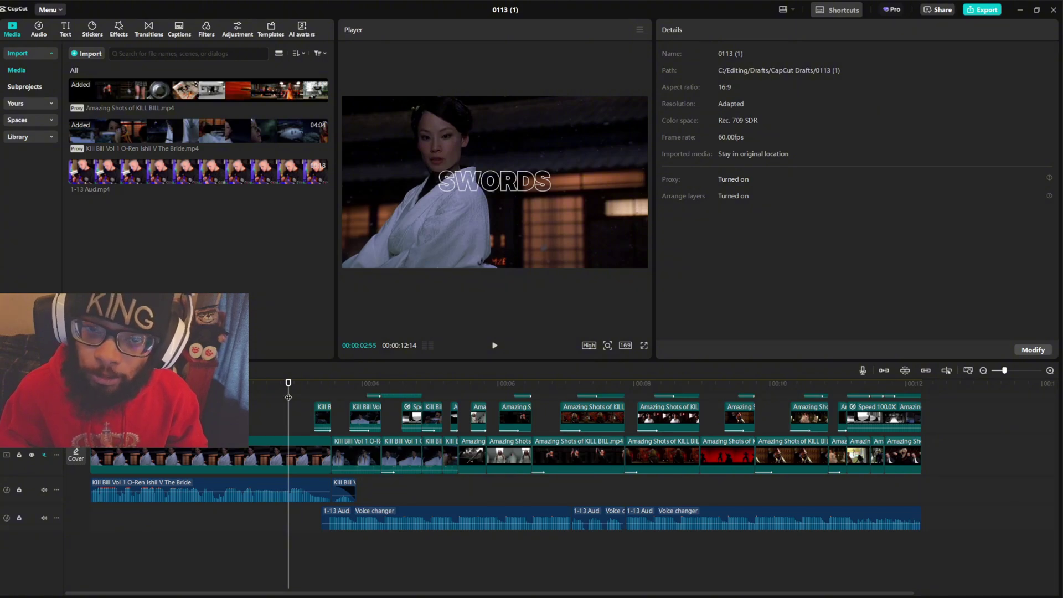
- Play the whole edit from the beginning to review it, including the layered Kill Bill clips
scroll(350, 451, "up", 2)
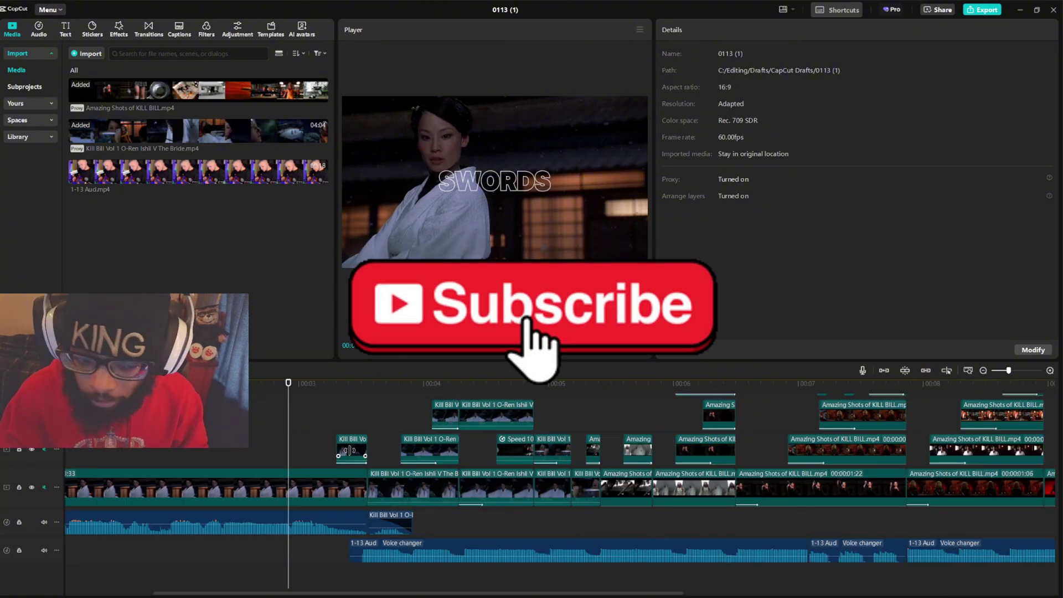
key("Home")
scroll(233, 448, "up", 2)
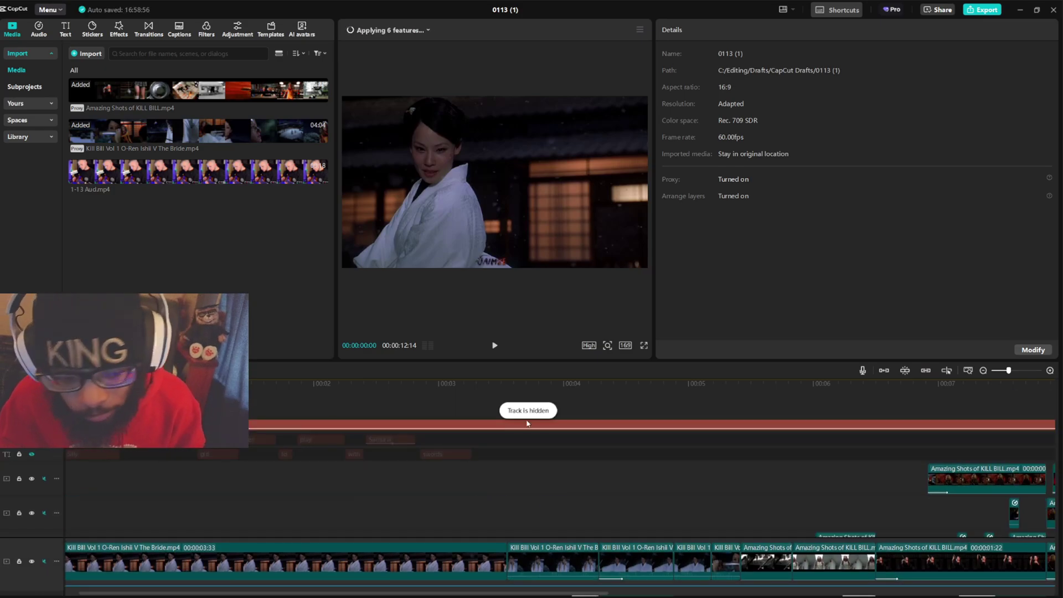
key("space")
scroll(484, 467, "down", 5)
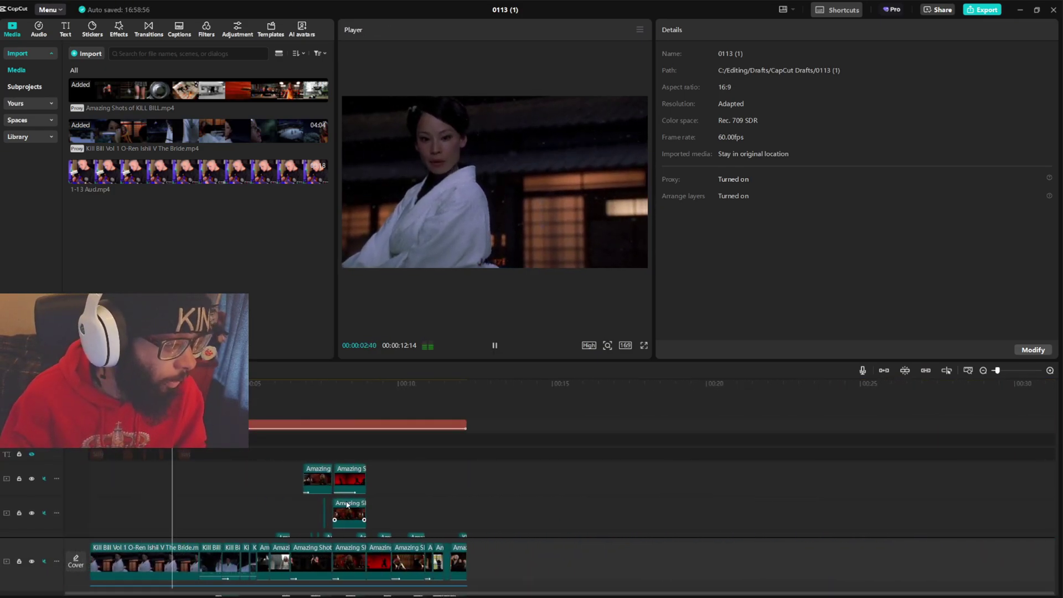
scroll(383, 487, "up", 2)
scroll(387, 491, "down", 2)
scroll(387, 491, "down", 2)
scroll(390, 486, "up", 3)
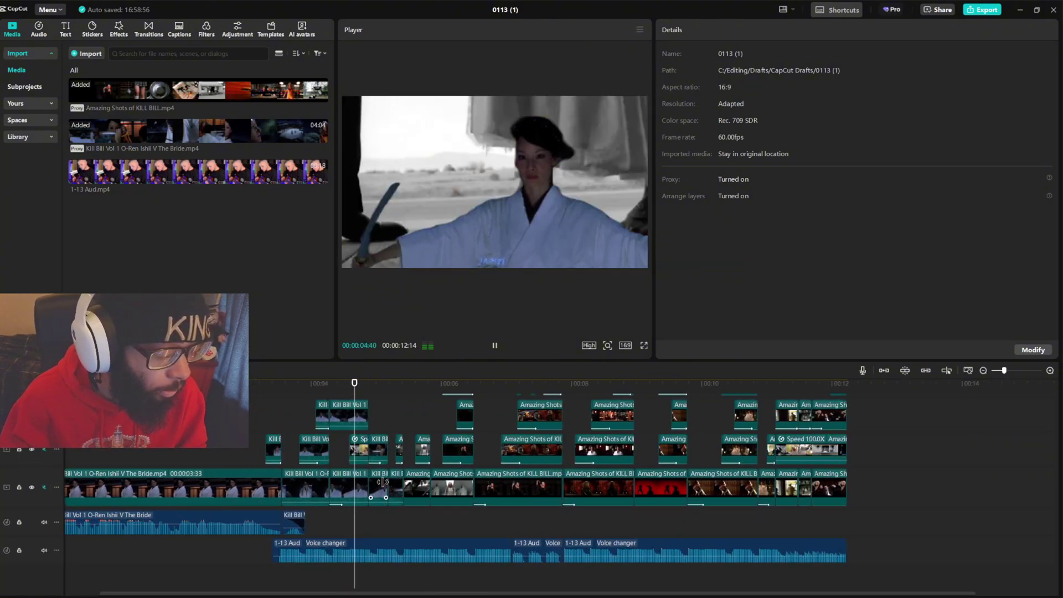
mouse_move(462, 590)
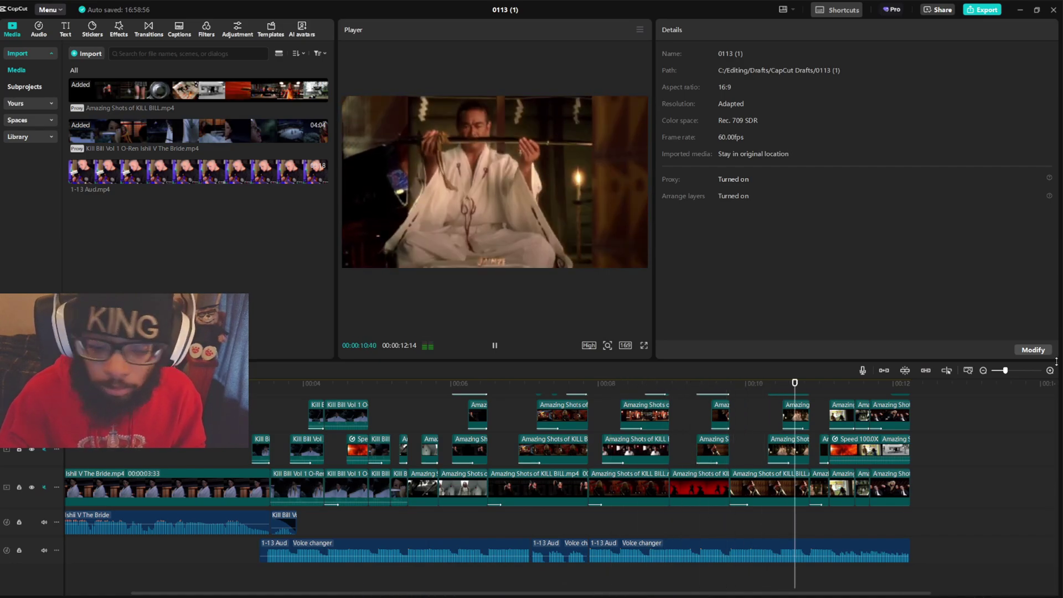
- Play the section from 00:00:03:18, where the first overlay clip enters above the main track
left_click_drag(554, 388, 906, 459)
scroll(283, 388, "up", 3)
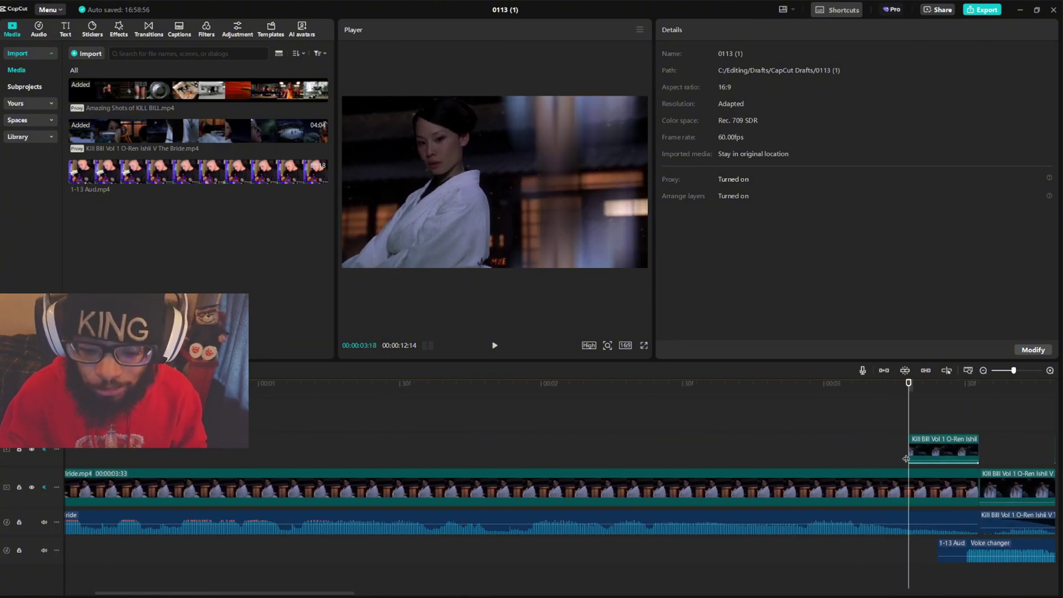
scroll(910, 477, "down", 3)
key("space")
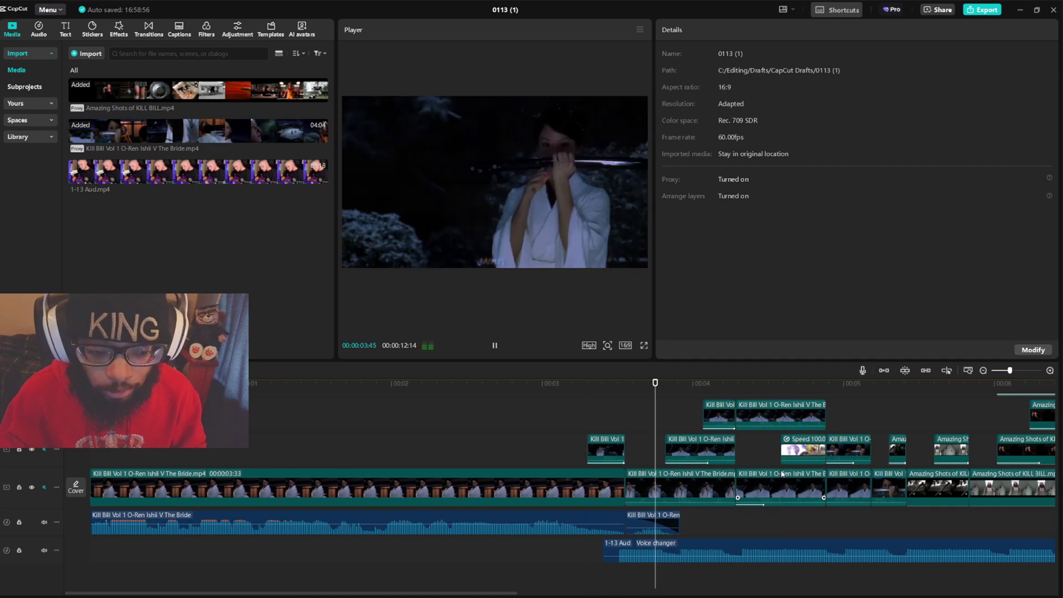
scroll(842, 498, "down", 2)
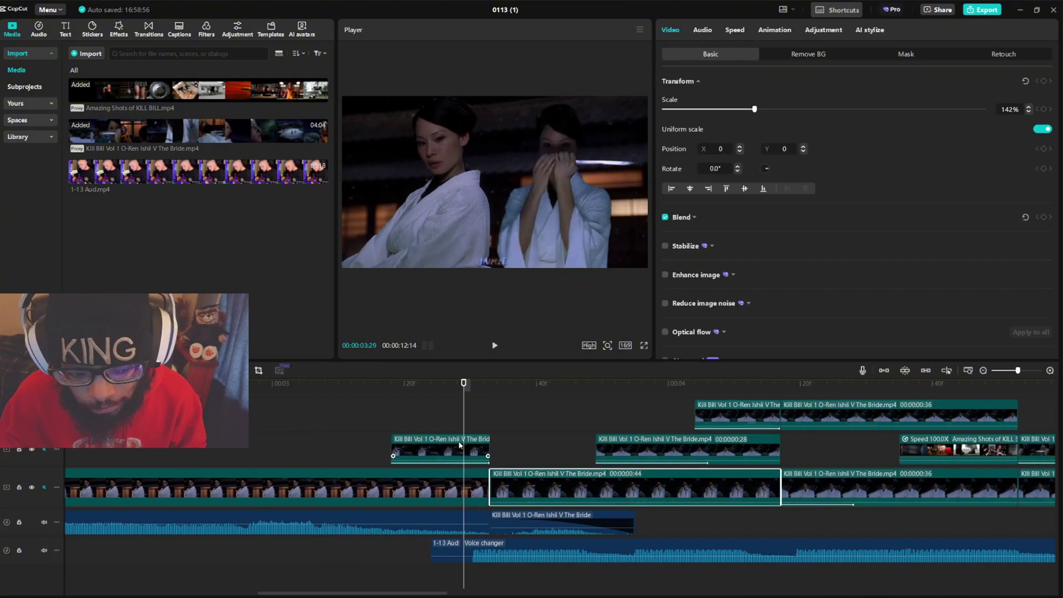
- Examine the first overlay clip and the main-track clip it leads into, checking frames between 00:00:03:23 and 00:00:03:33
left_click(465, 450)
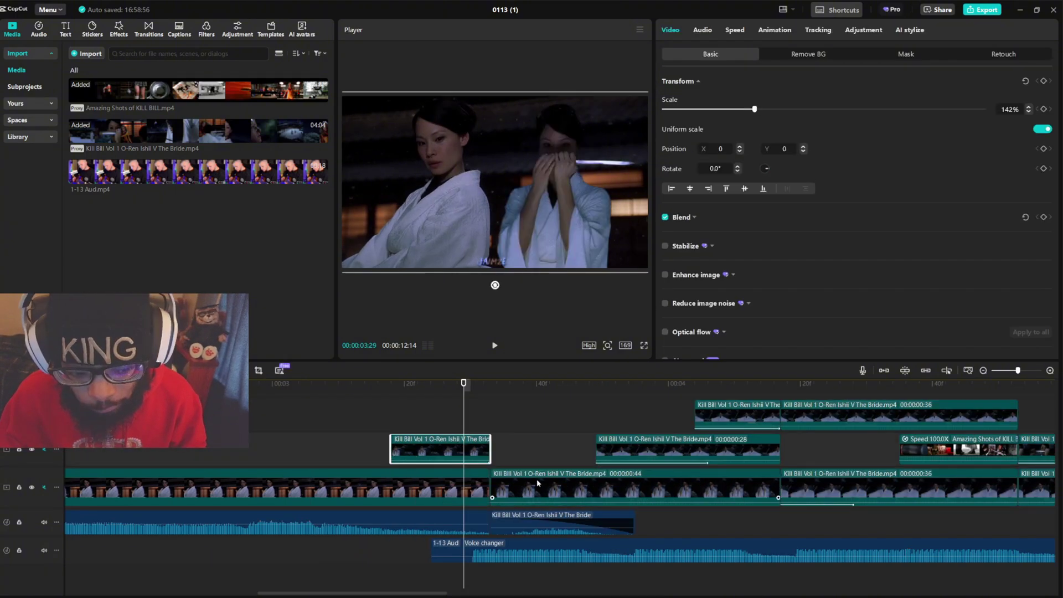
left_click(536, 480)
mouse_move(479, 412)
left_mouse_down()
mouse_move(505, 413)
mouse_move(489, 413)
left_mouse_up()
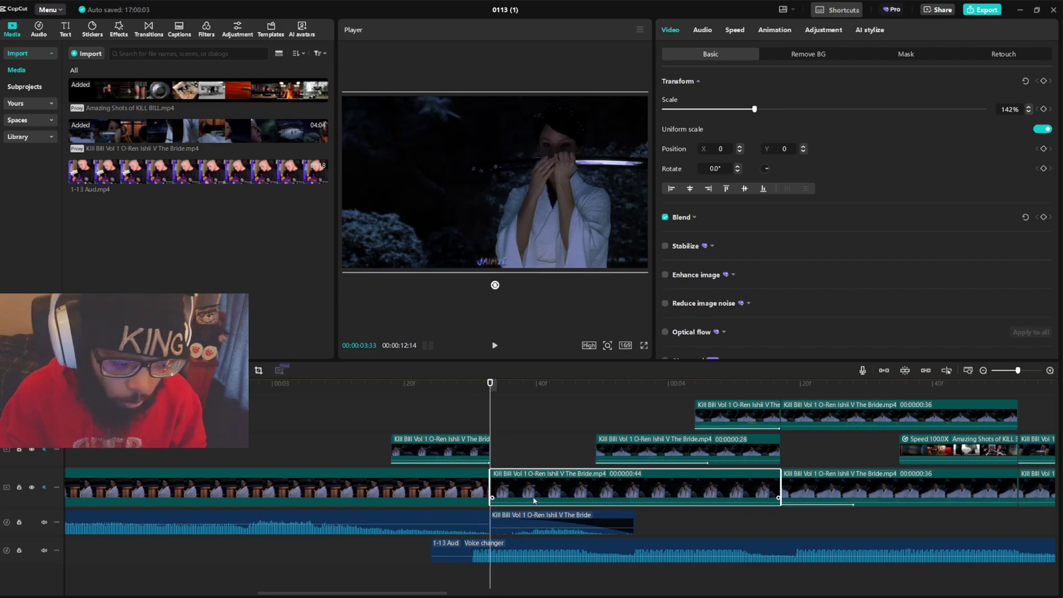
left_click(443, 447)
mouse_move(444, 399)
left_mouse_down()
mouse_move(426, 400)
mouse_move(440, 410)
left_mouse_up()
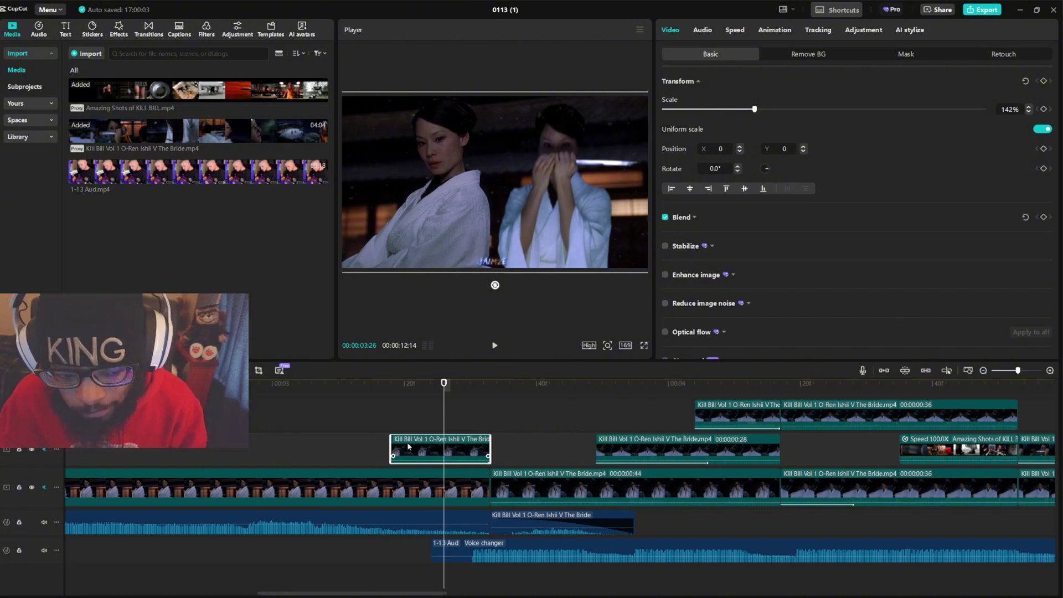
scroll(642, 444, "up", 3)
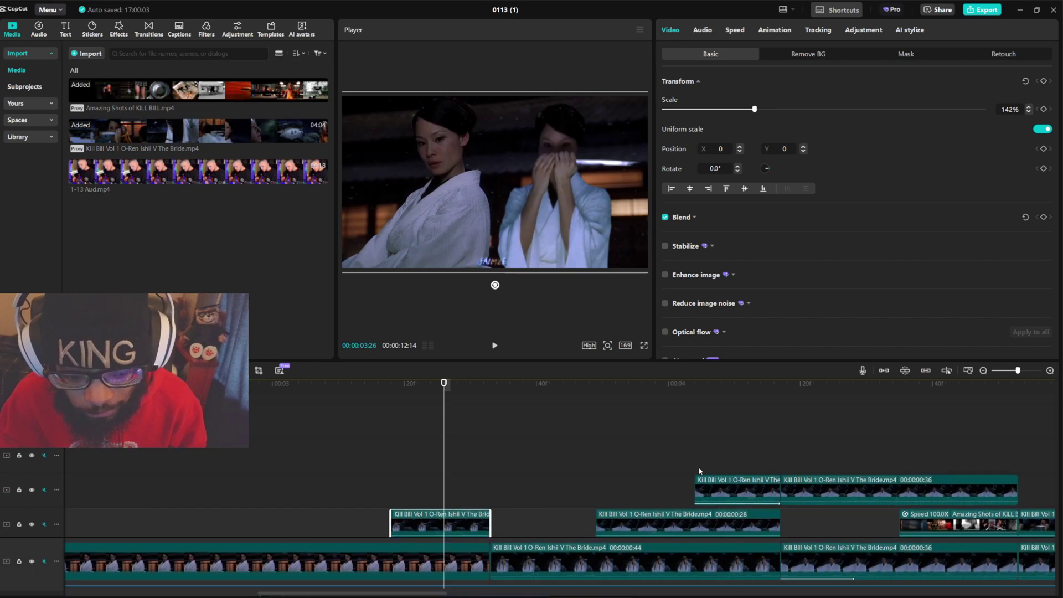
scroll(703, 472, "down", 3)
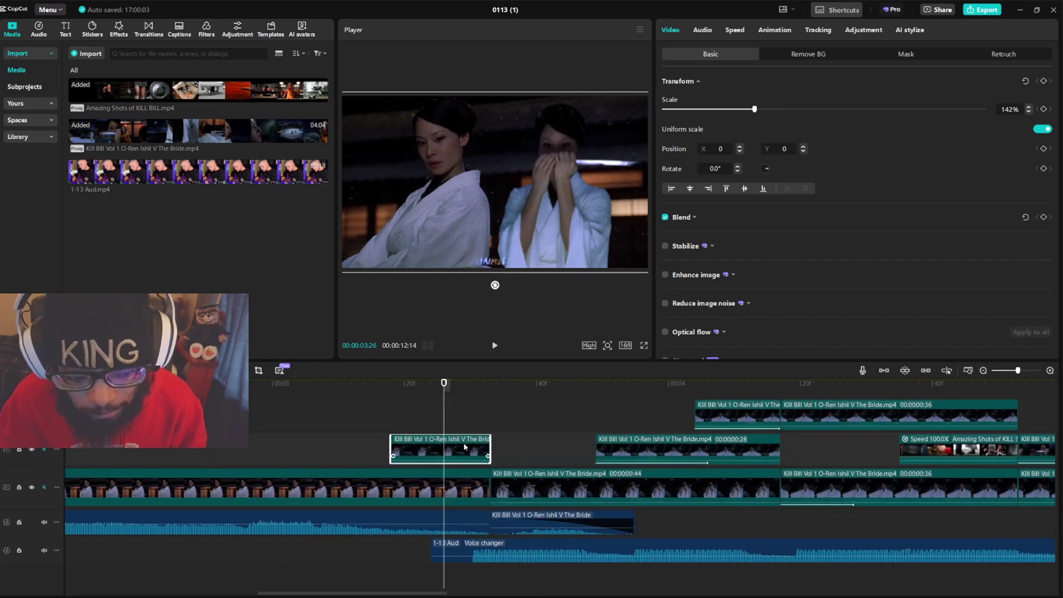
key("Left")
key("Left")
key("Left")
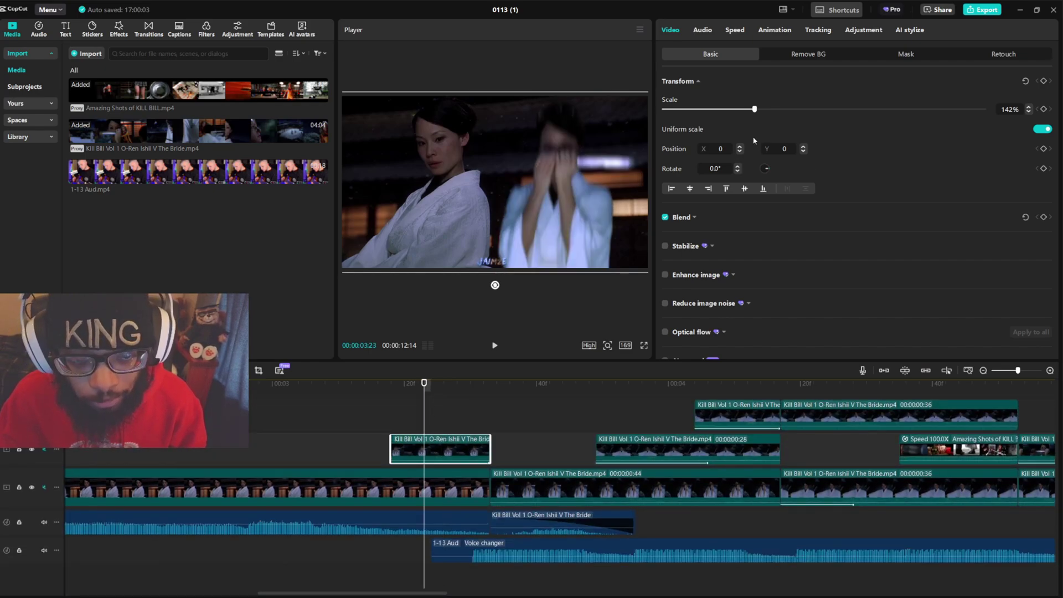
- Remove the first overlay clip's In animation and set up its custom background removal with the smart brush at size 7
left_click(775, 29)
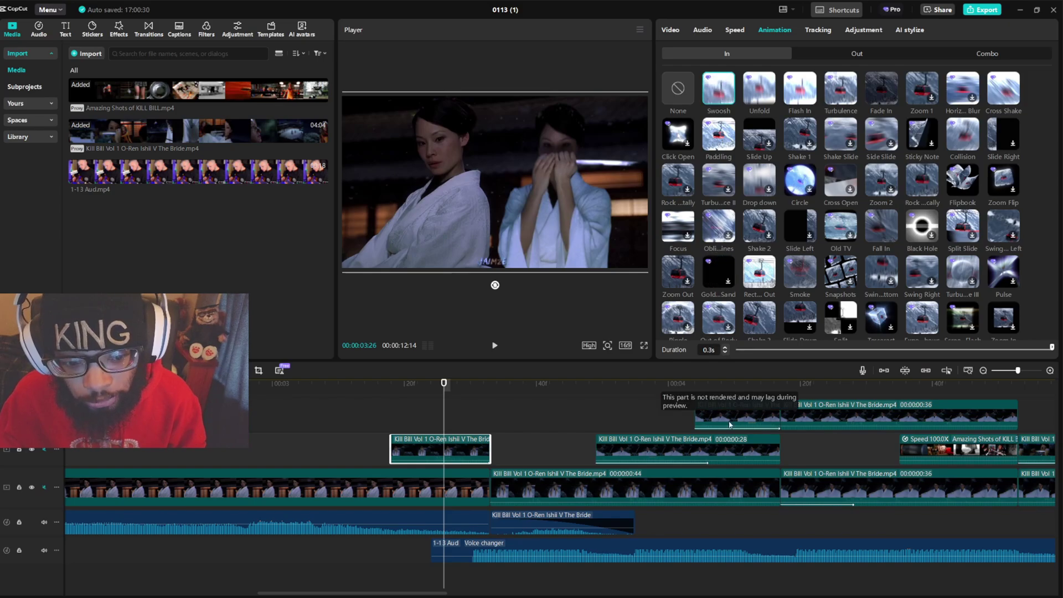
left_click(669, 101)
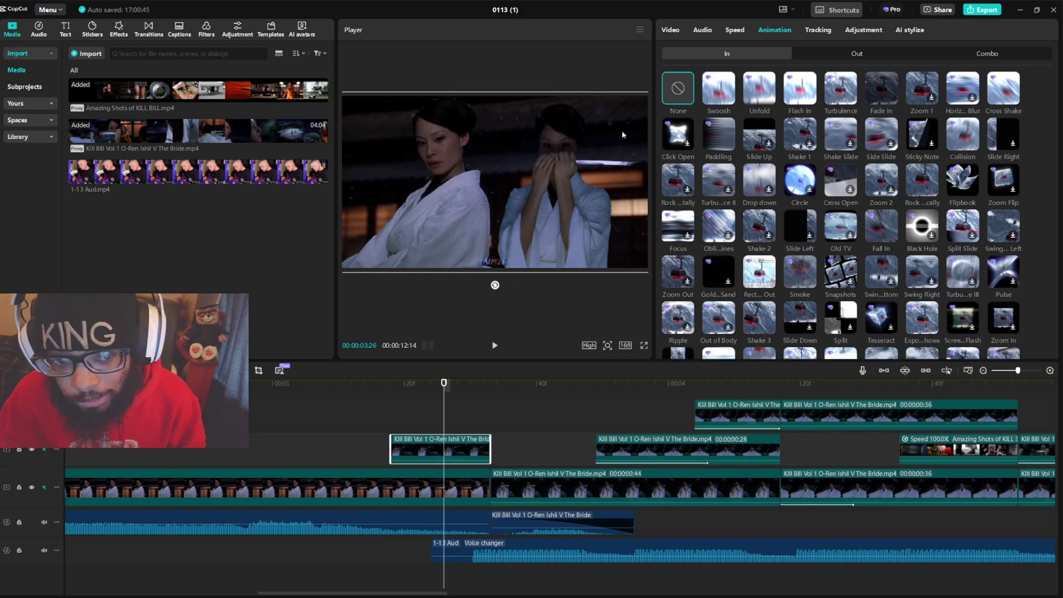
left_click(670, 29)
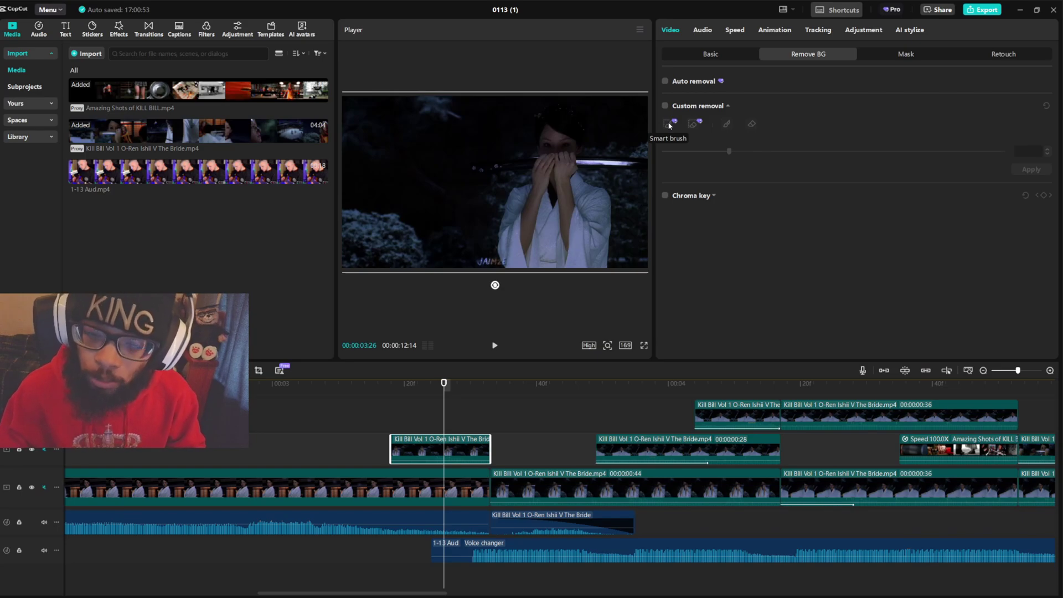
left_click(669, 124)
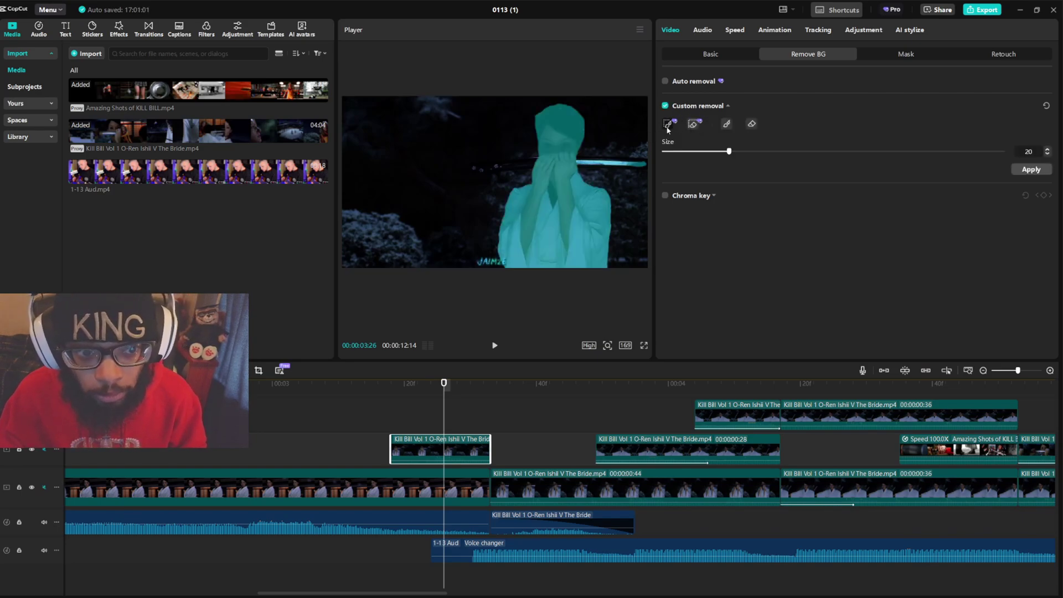
left_click(708, 152)
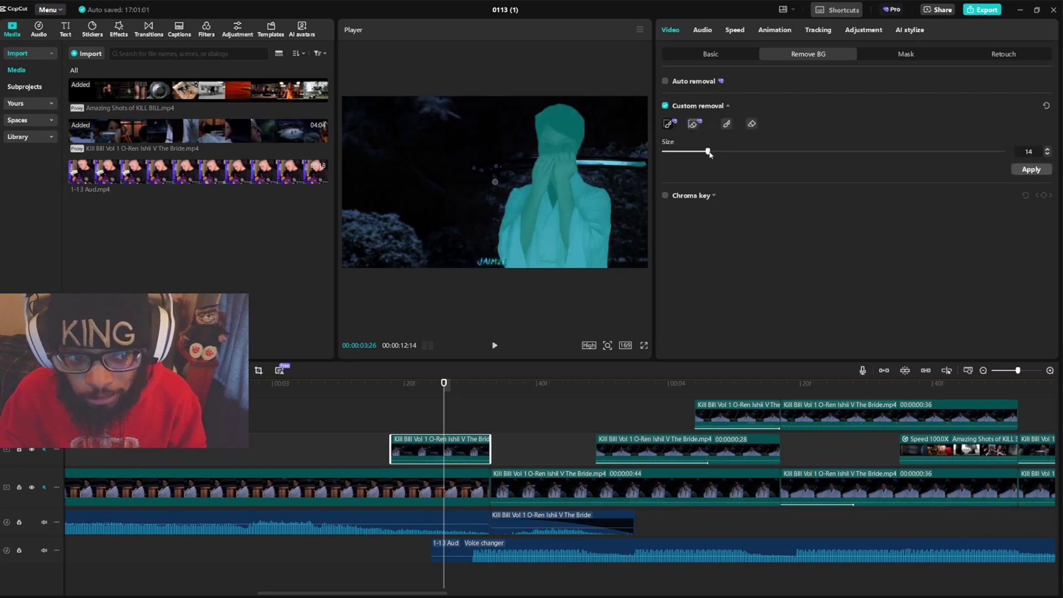
left_click_drag(709, 152, 684, 153)
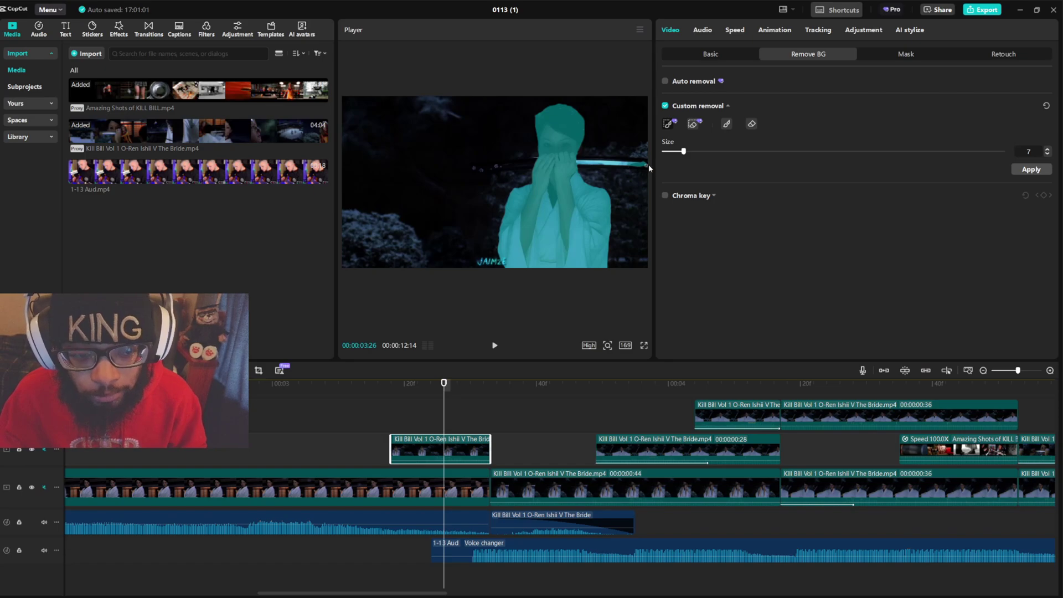
- Erase the existing cutout selection with the smart eraser and repaint the woman and her sword with the smart brush
left_click(692, 125)
left_click_drag(557, 133, 557, 149)
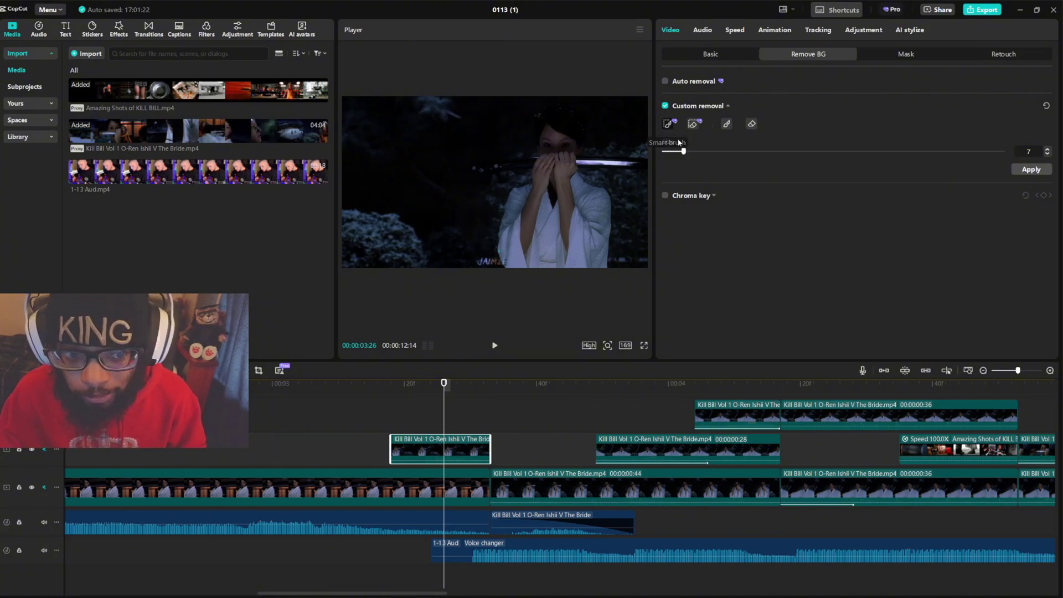
left_click_drag(558, 118, 548, 261)
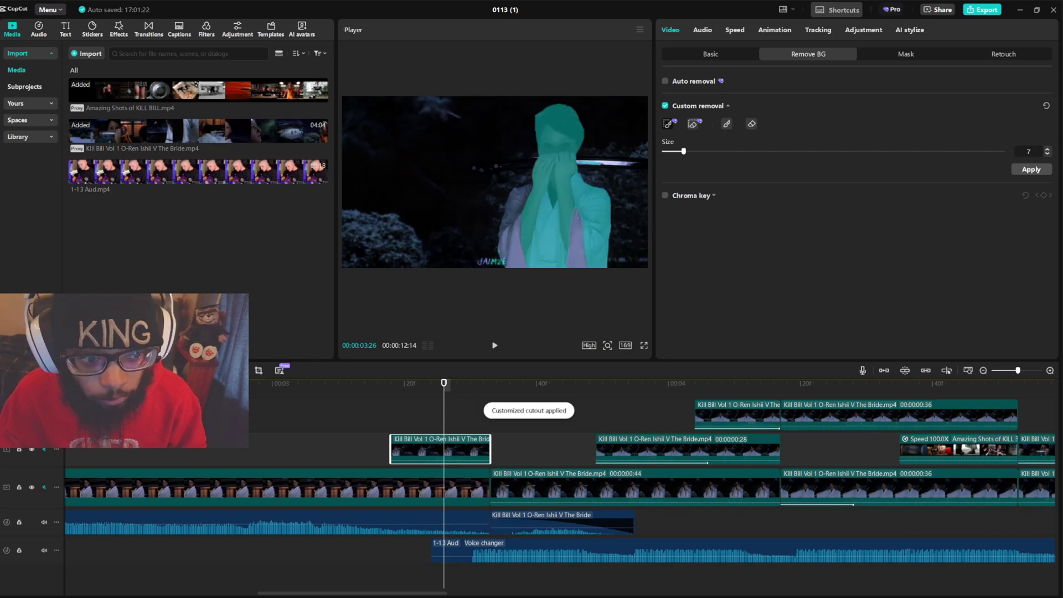
left_click(640, 165)
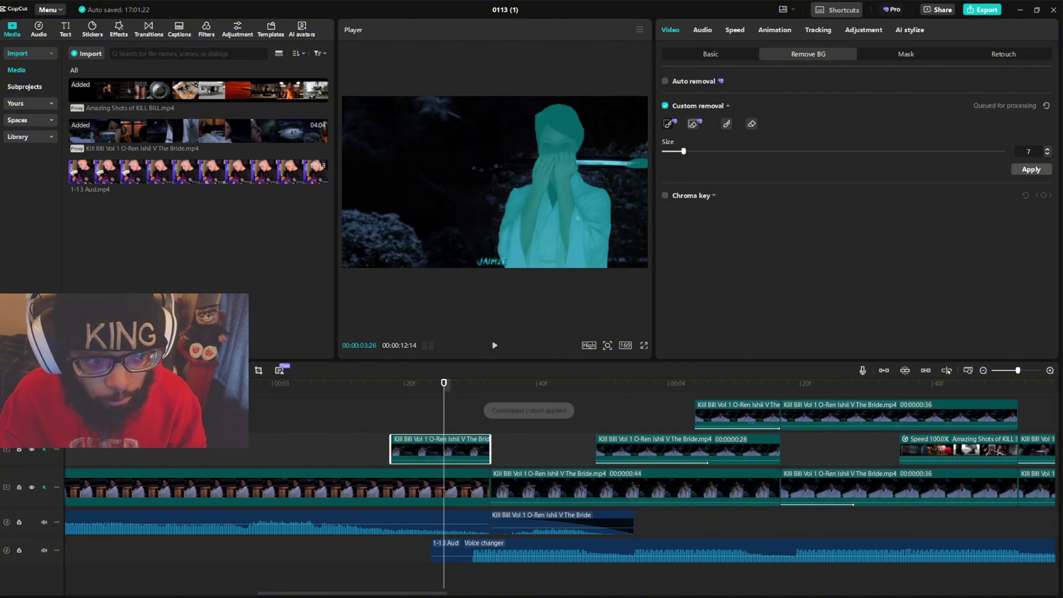
- Clean up the sword blade's selection with the smart eraser and smart brush at size 3, and apply the cutout
left_click(692, 124)
left_click_drag(684, 152, 675, 152)
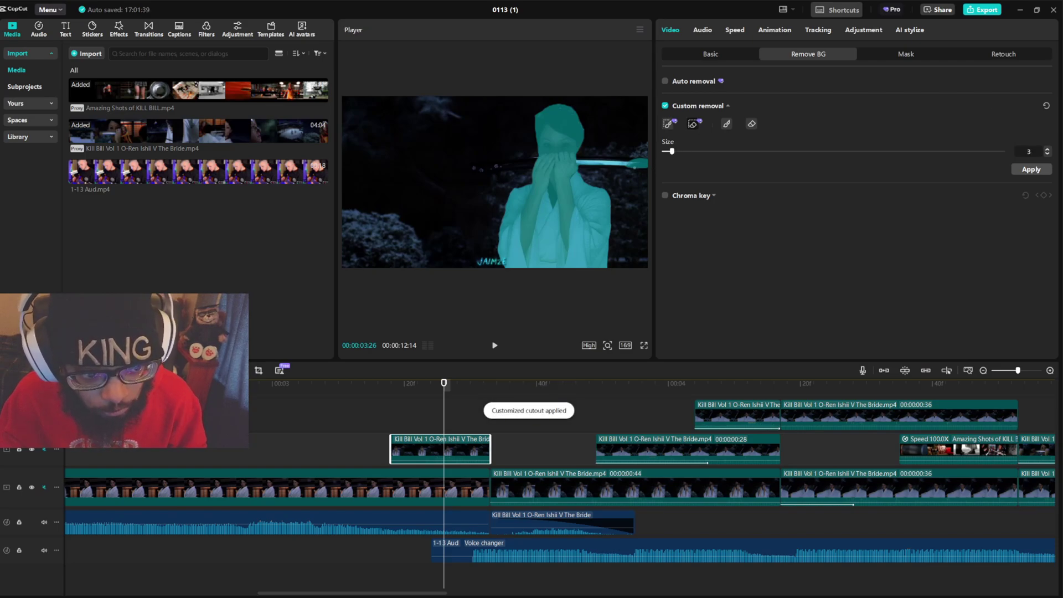
left_click(630, 166)
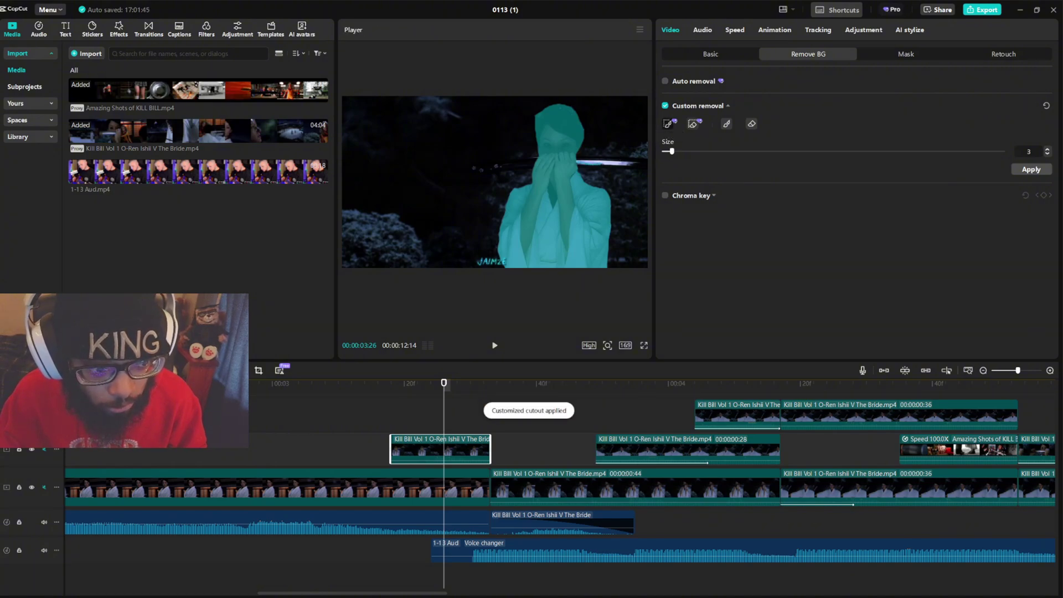
left_click_drag(628, 163, 641, 164)
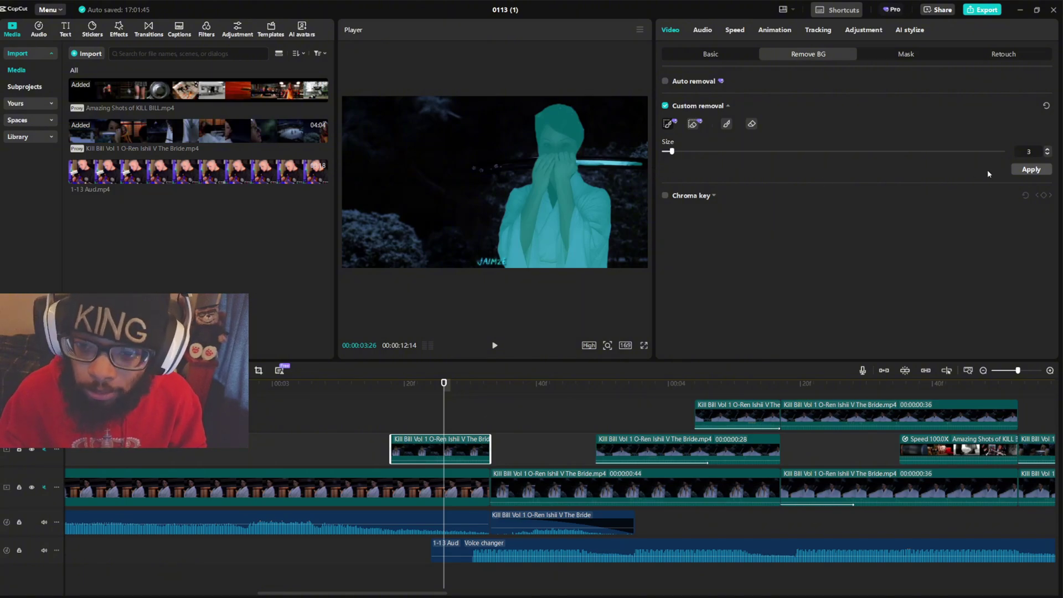
left_click(1030, 170)
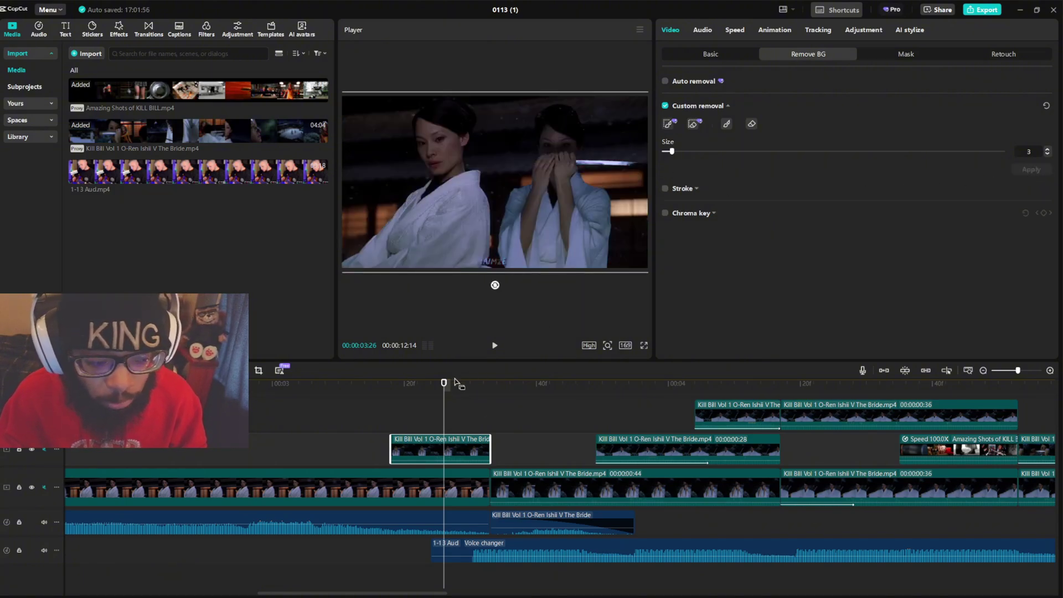
- Apply the Swoosh In animation to the first overlay clip and play the section from 00:00:03:07 to check it
left_click(450, 383)
left_click(775, 30)
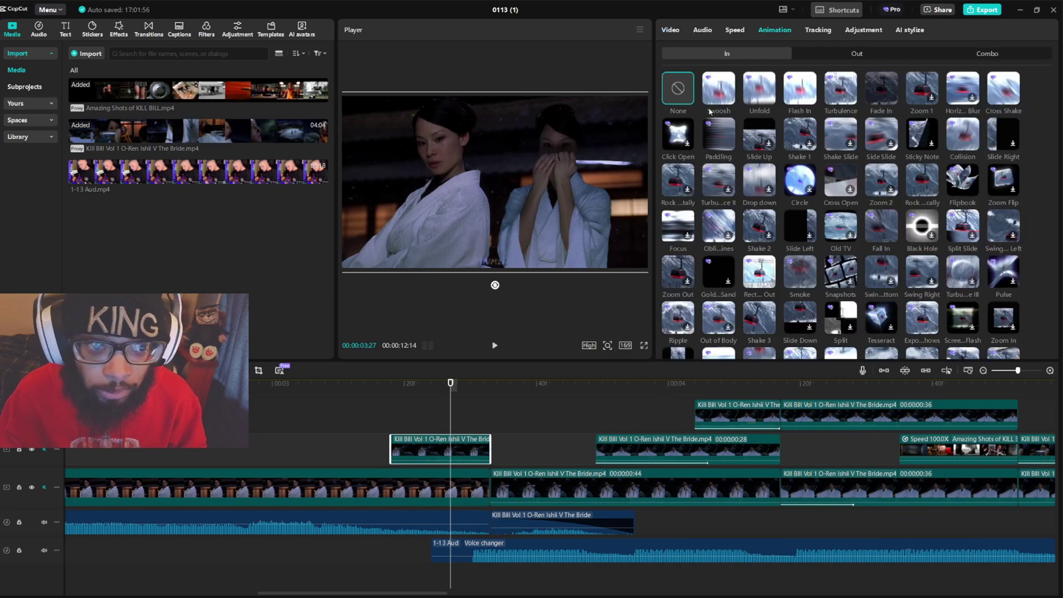
left_click(719, 87)
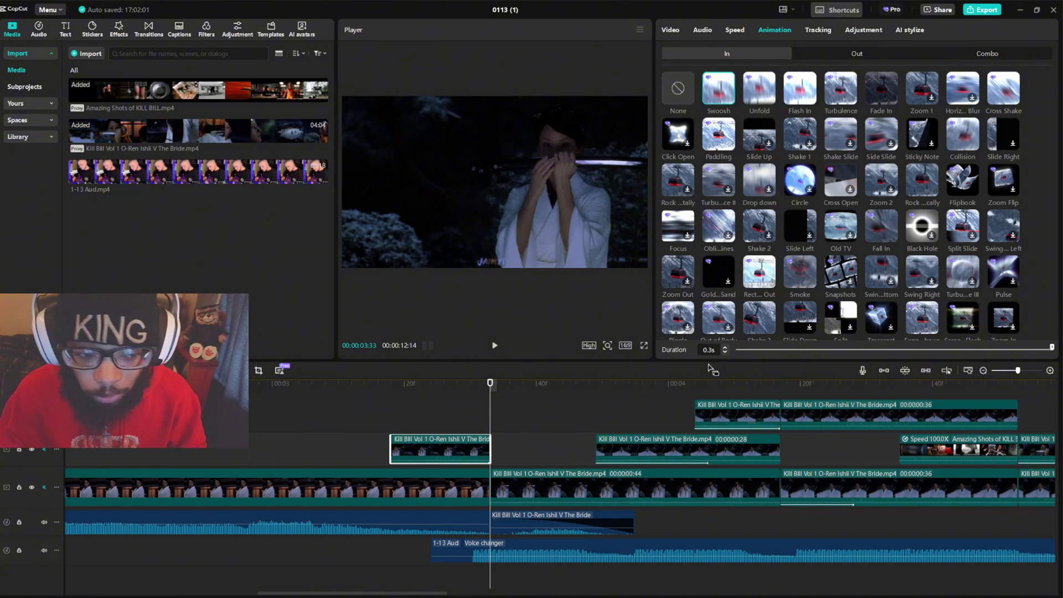
left_click_drag(484, 389, 319, 388)
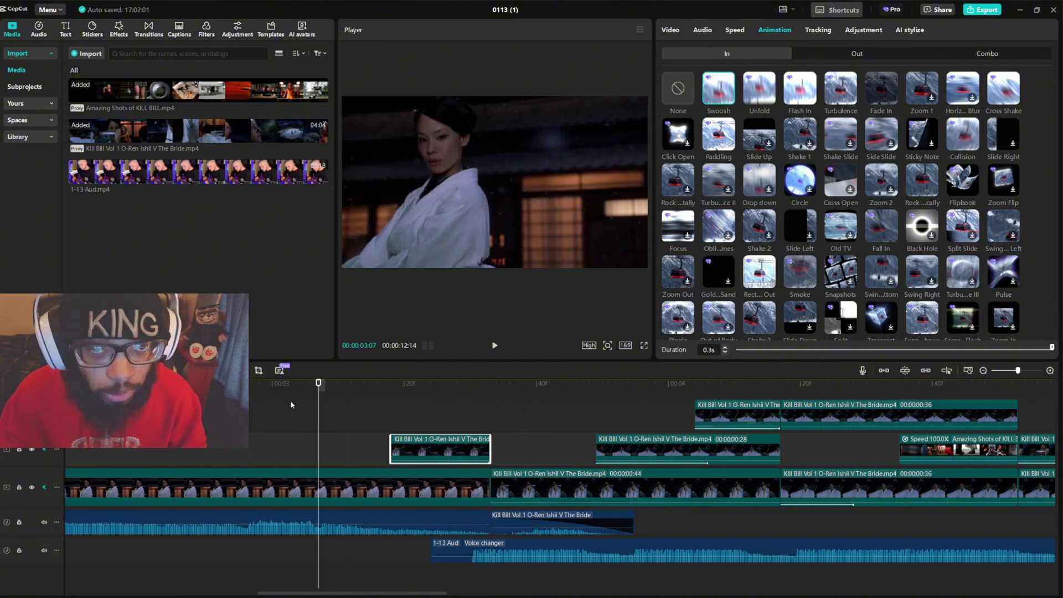
key("space")
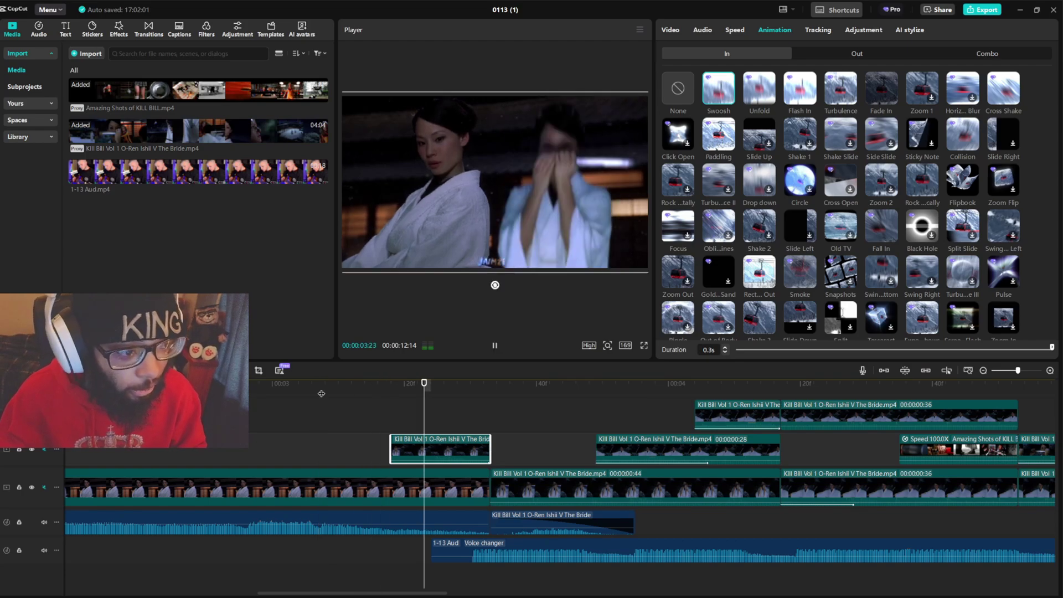
key("space")
- Inspect the main-track clip starting at 00:00:03:33, and select the second overlay clip with the playhead at its start
left_click_drag(582, 404, 490, 404)
left_click(659, 491)
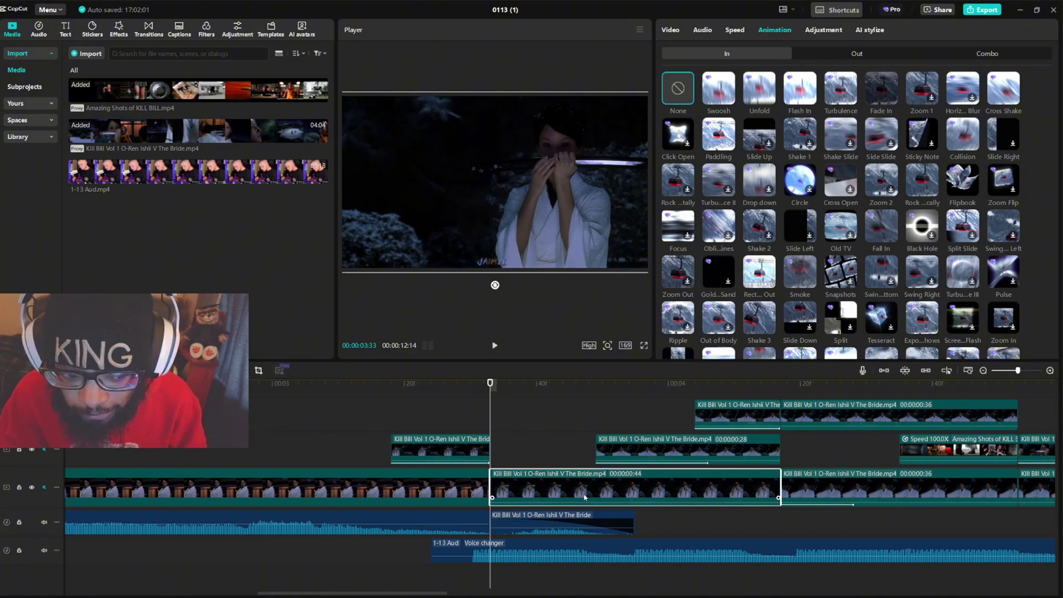
left_click(590, 404)
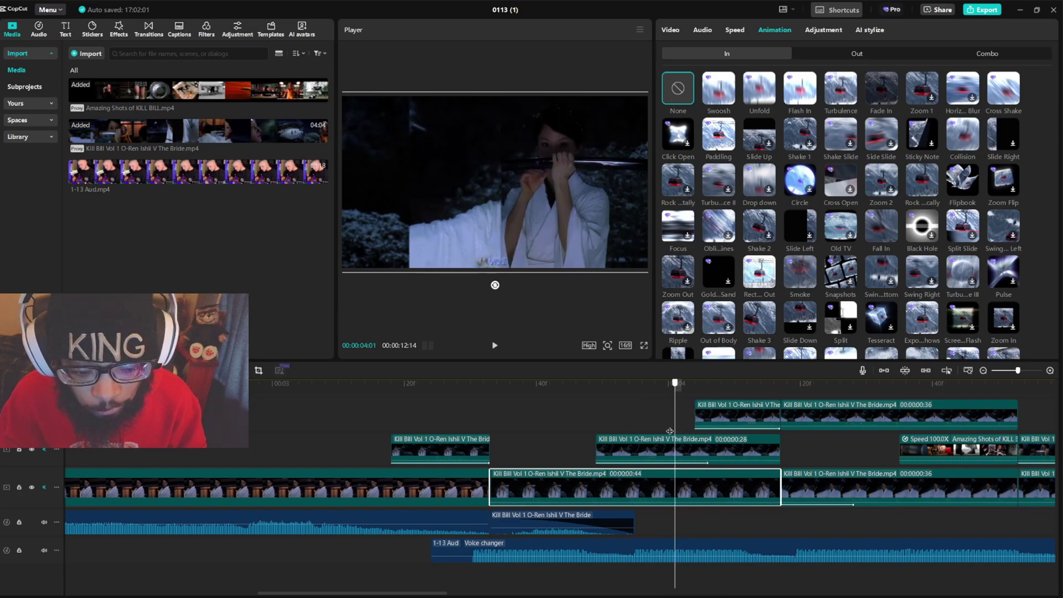
left_click(604, 431)
left_click(619, 449)
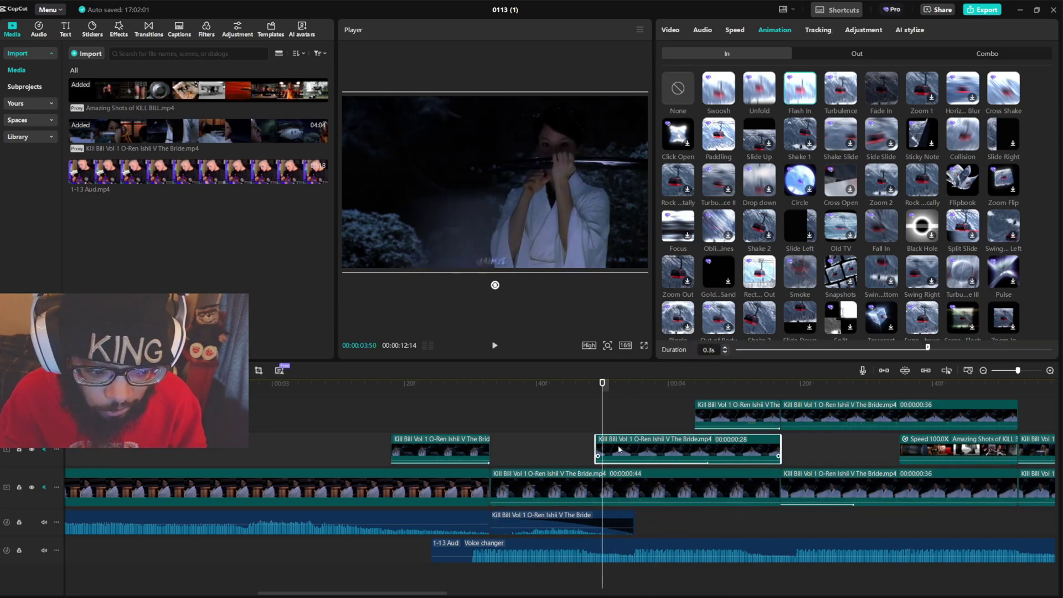
left_click(593, 393)
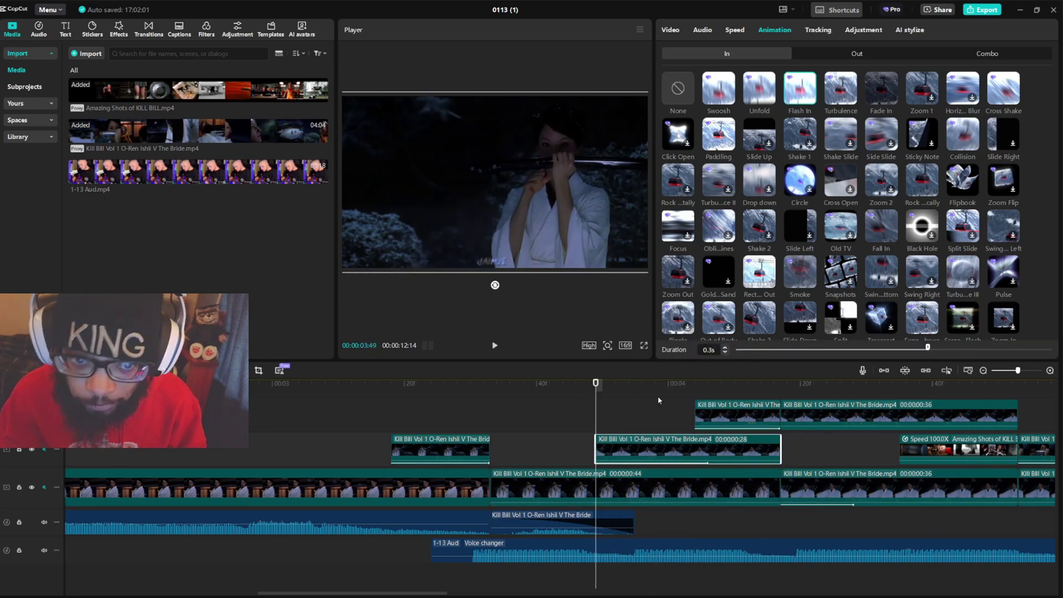
- Remove the second overlay clip's In animation and adjust its vertical Filmstrip mask to X -171, Y -45
left_click(678, 88)
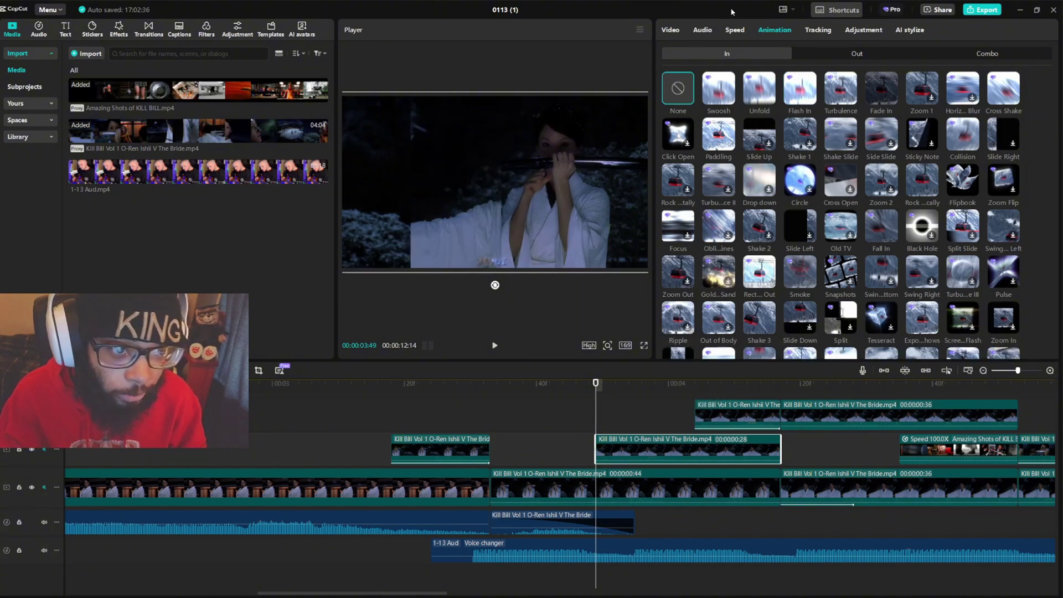
left_click(671, 30)
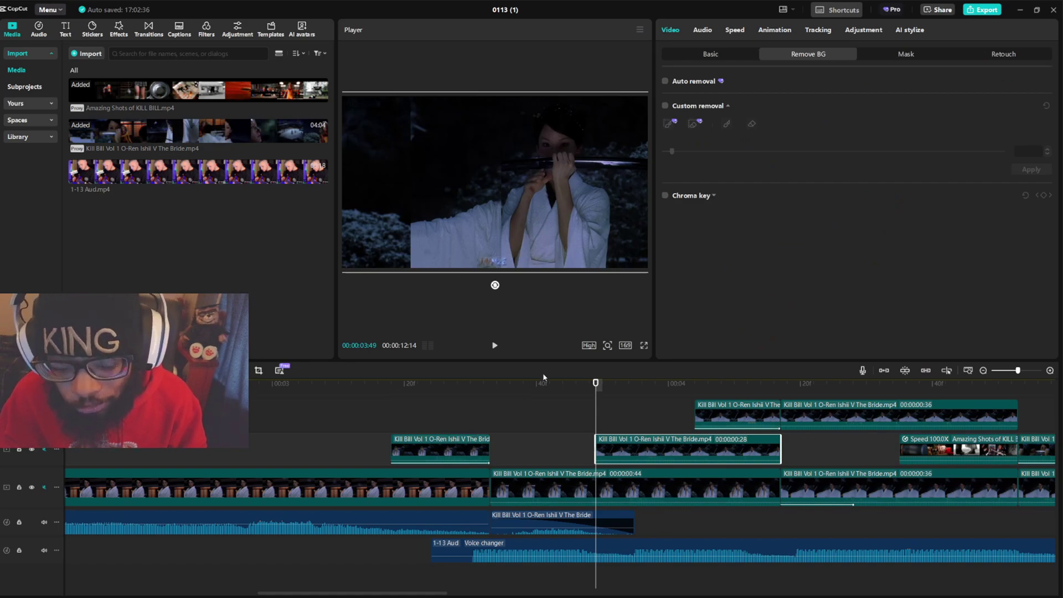
left_click(905, 54)
mouse_move(458, 198)
left_mouse_down()
mouse_move(491, 197)
mouse_move(430, 198)
mouse_move(554, 201)
mouse_move(426, 203)
mouse_move(590, 210)
mouse_move(433, 206)
mouse_move(560, 210)
mouse_move(487, 214)
mouse_move(457, 200)
left_mouse_up()
scroll(668, 435, "down", 2)
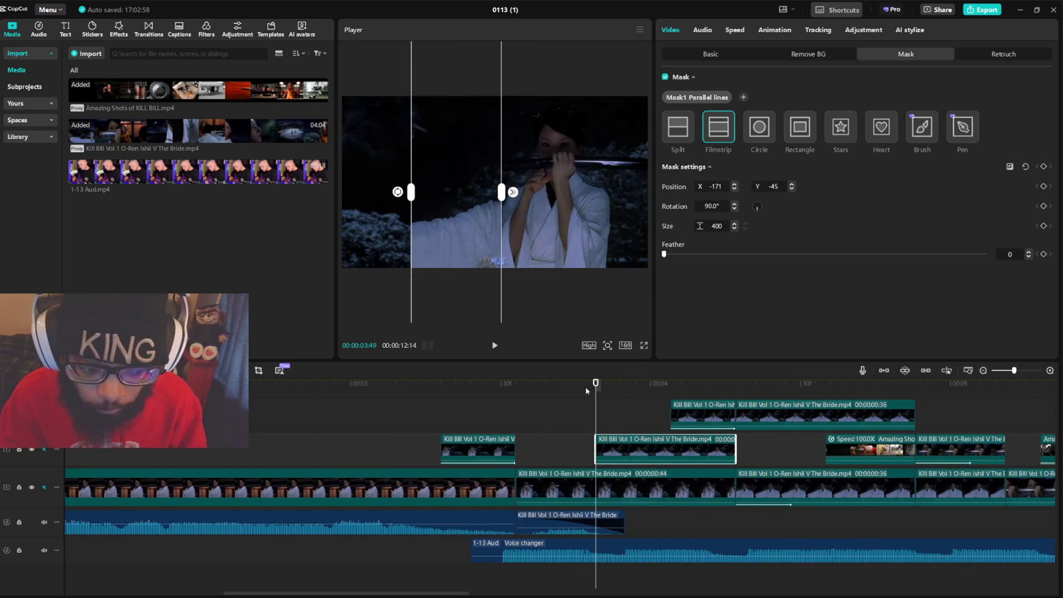
- Play the masked overlay section from 00:00:03:49 and return the playhead to 00:00:03:53
key("space")
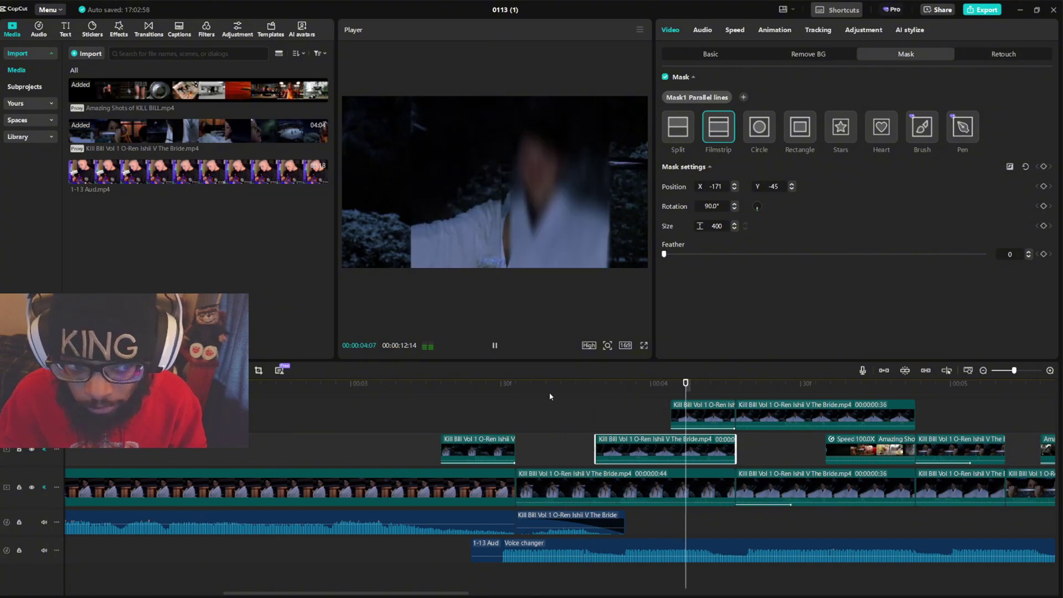
key("space")
scroll(683, 402, "up", 1)
left_click(616, 384)
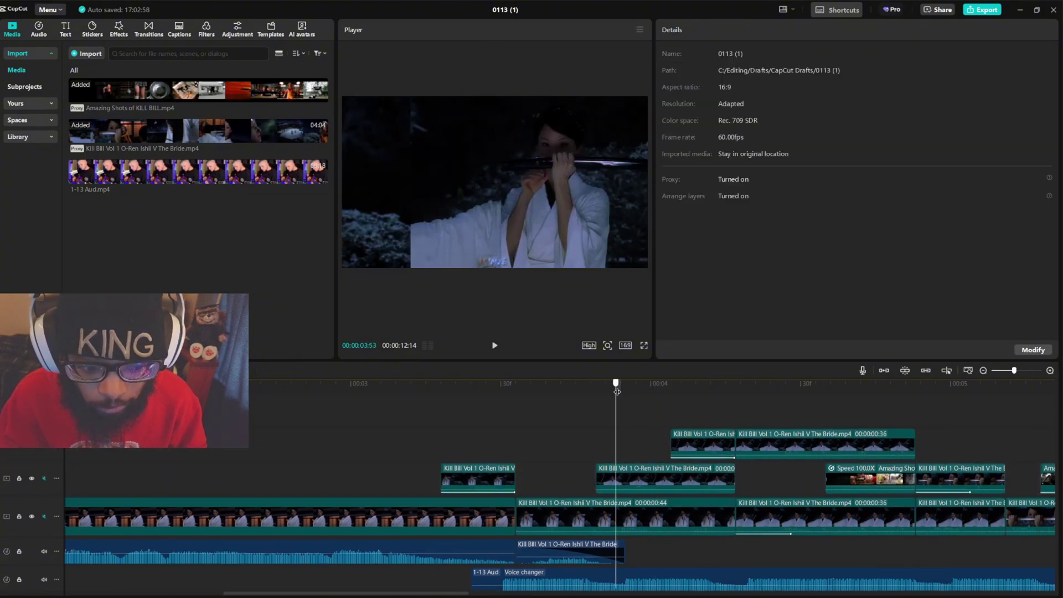
- Apply the Flash In animation to the second overlay clip with a duration of 0.3 s
left_click(774, 30)
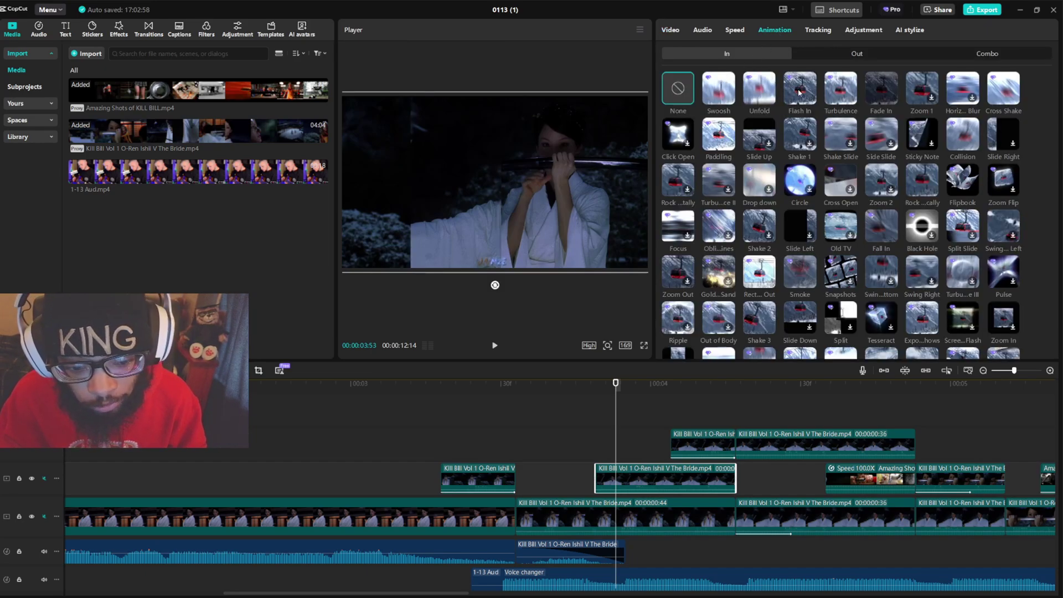
left_click(798, 89)
left_click(869, 353)
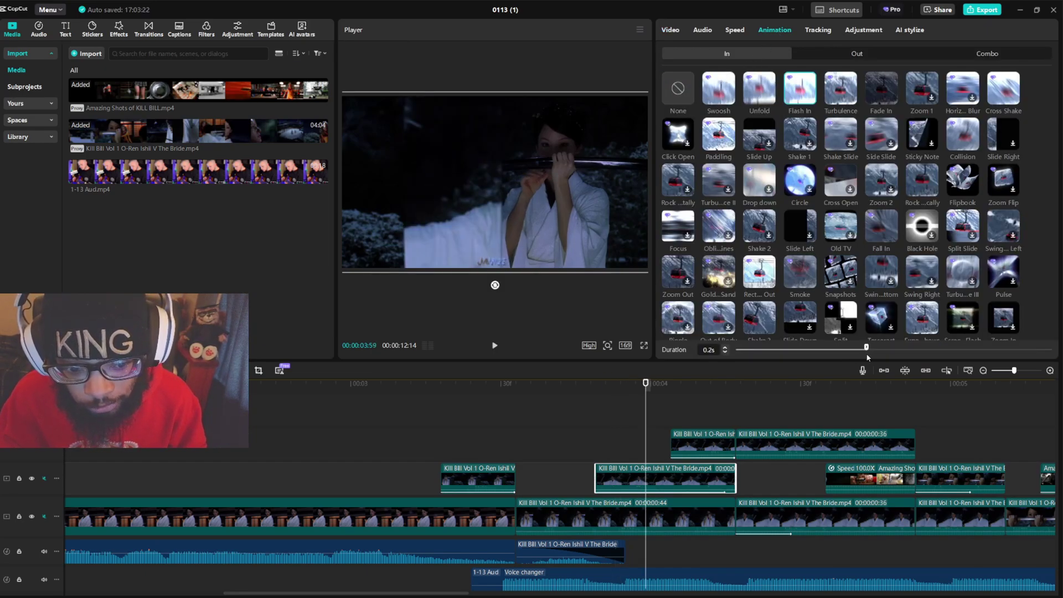
left_click_drag(869, 353, 909, 355)
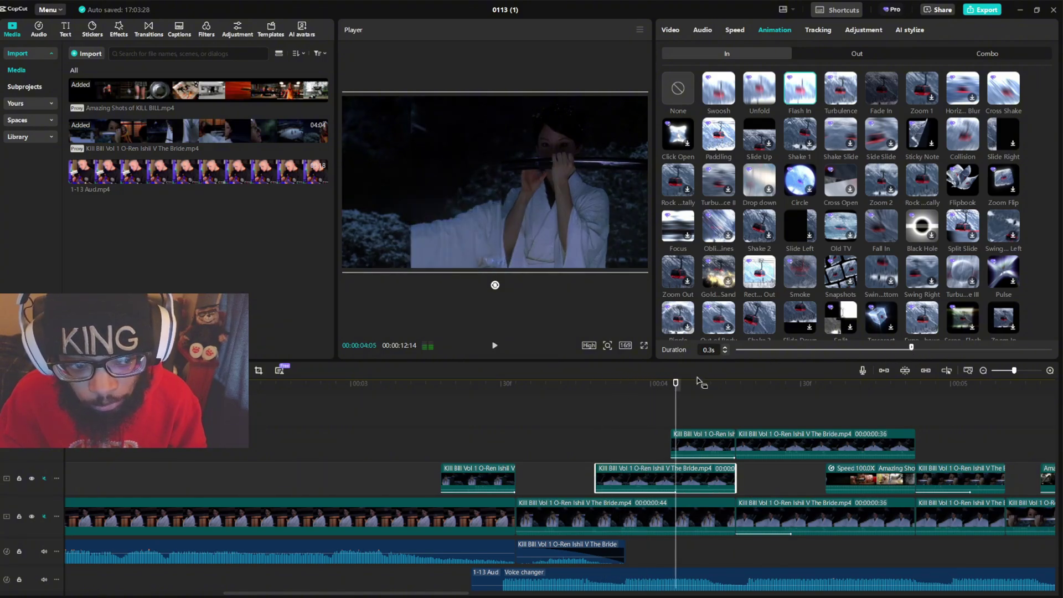
- Replay the section around the second overlay clip several times to check its Flash In transition
left_click(577, 390)
left_click_drag(577, 390, 526, 389)
key("space")
key("space")
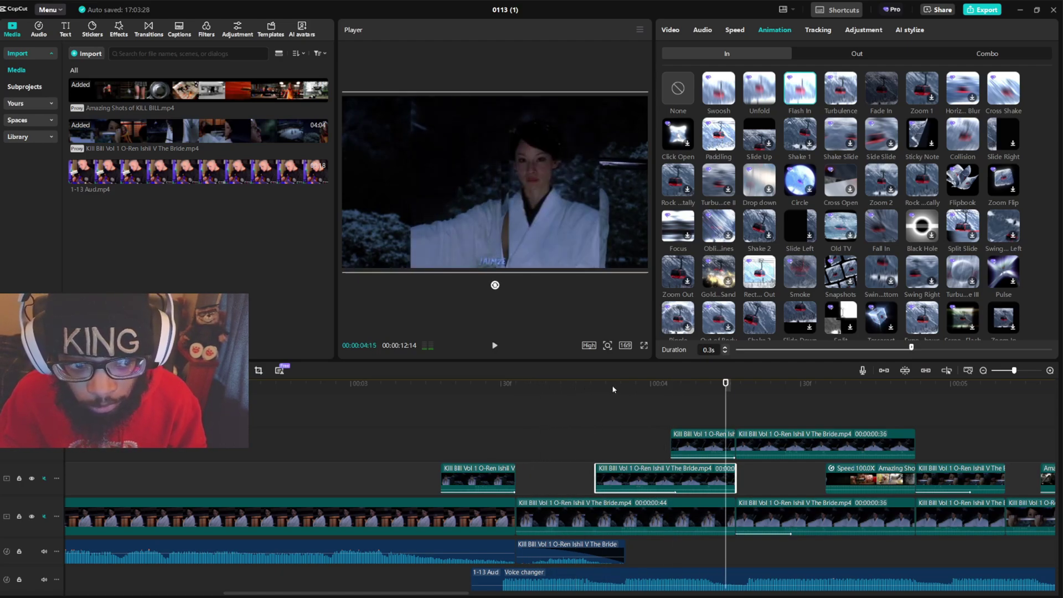
left_click(496, 384)
key("space")
key("space")
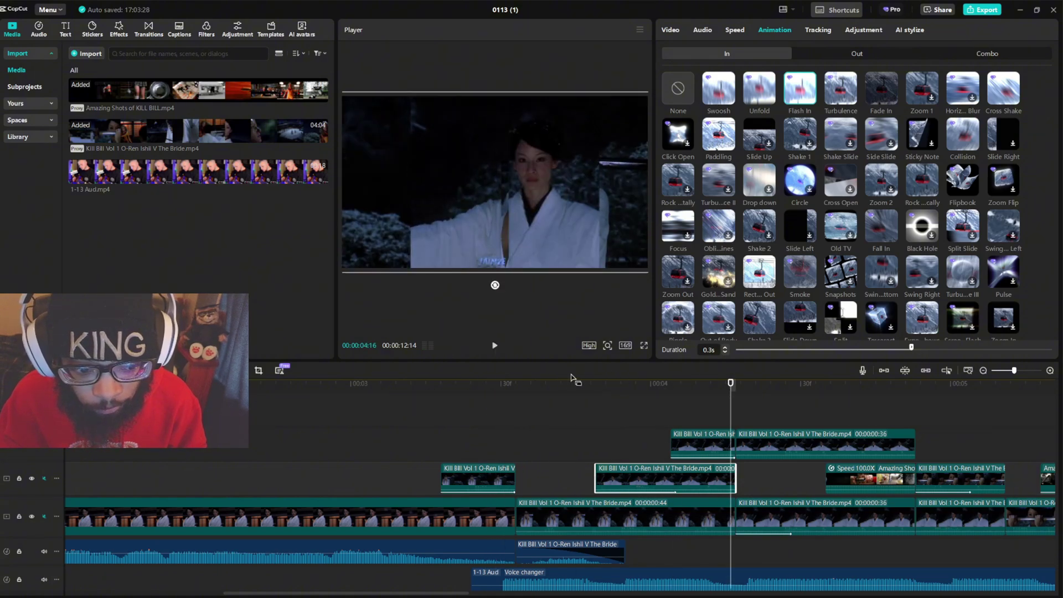
left_click(569, 386)
key("space")
key("space")
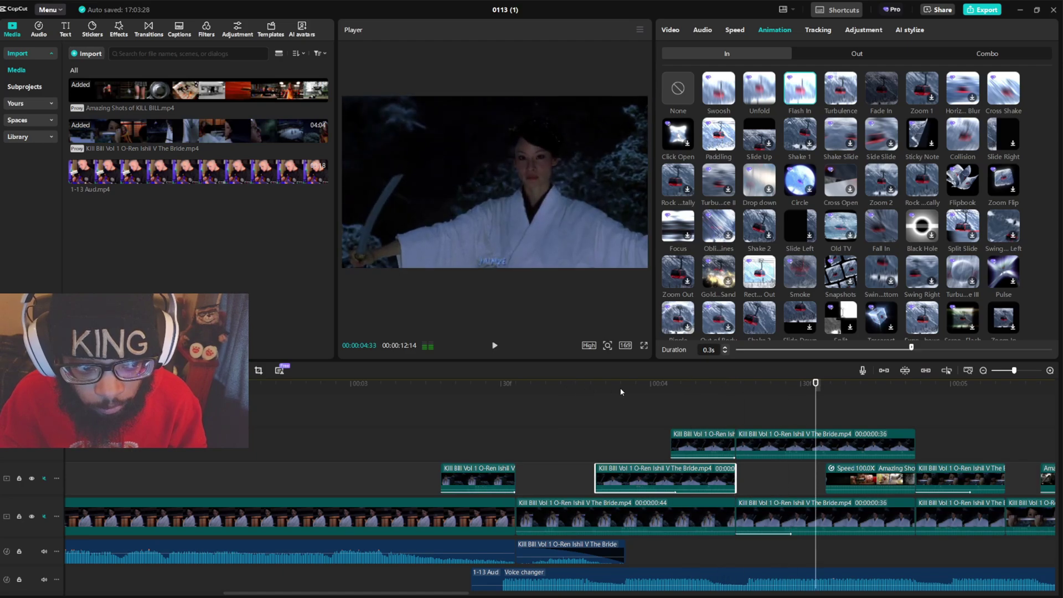
left_click(443, 384)
key("space")
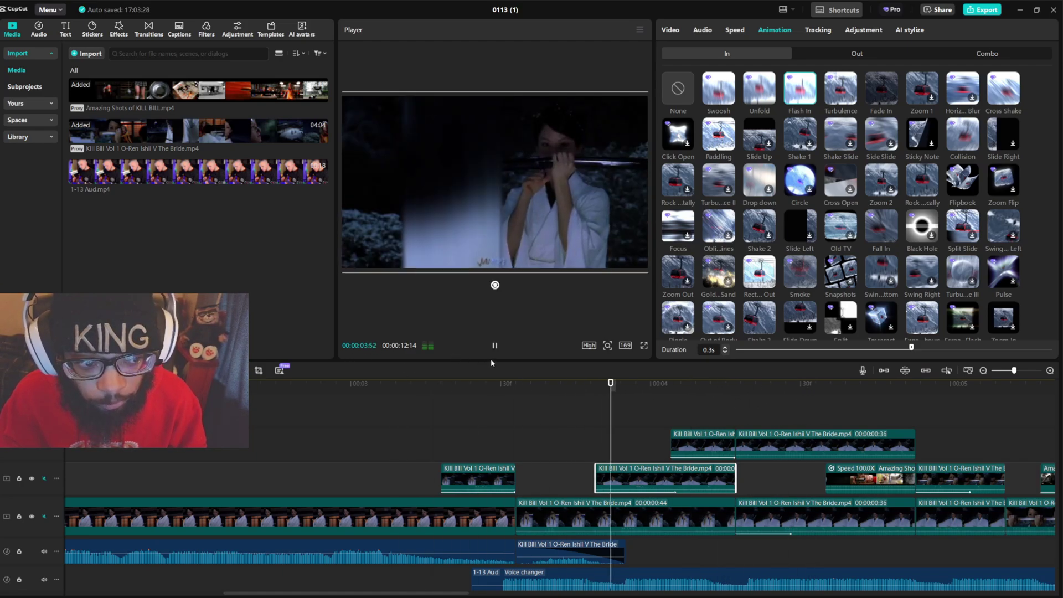
key("space")
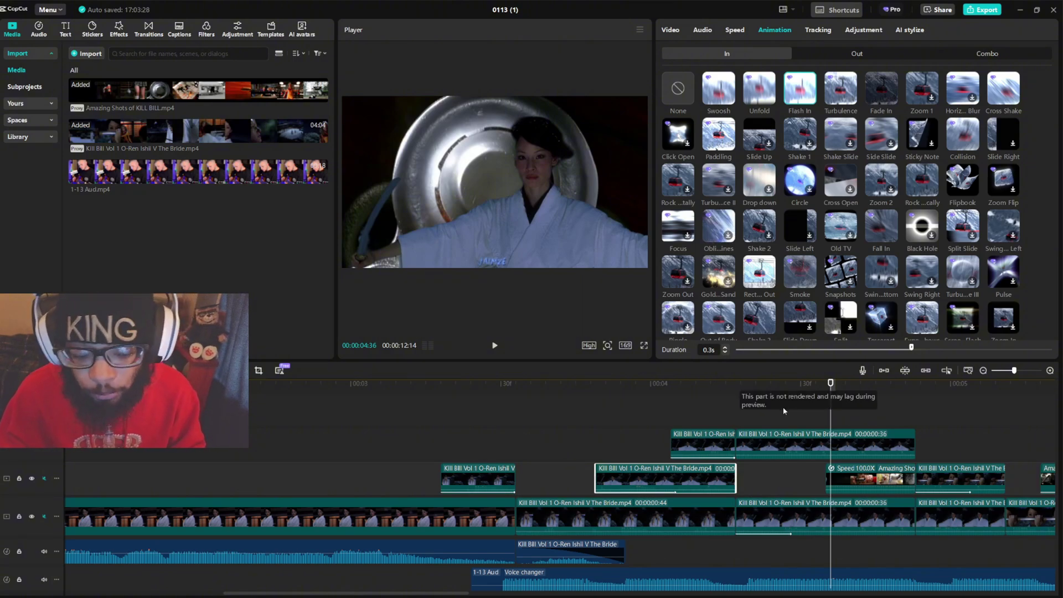
- Play the layered transitions from 00:00:03:17 and place the playhead at 00:00:04:21
left_click_drag(704, 387, 435, 420)
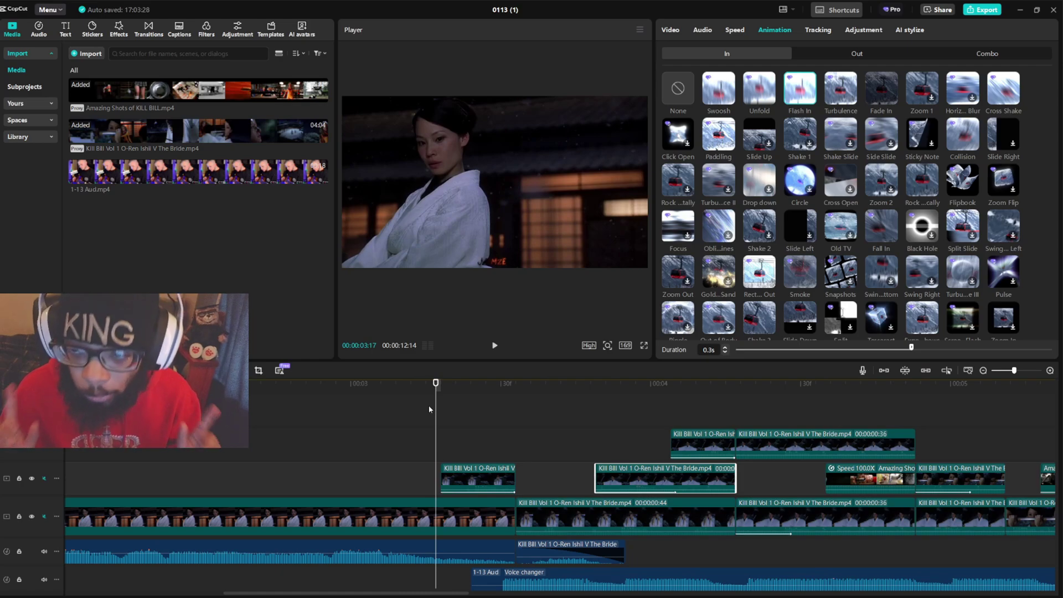
key("space")
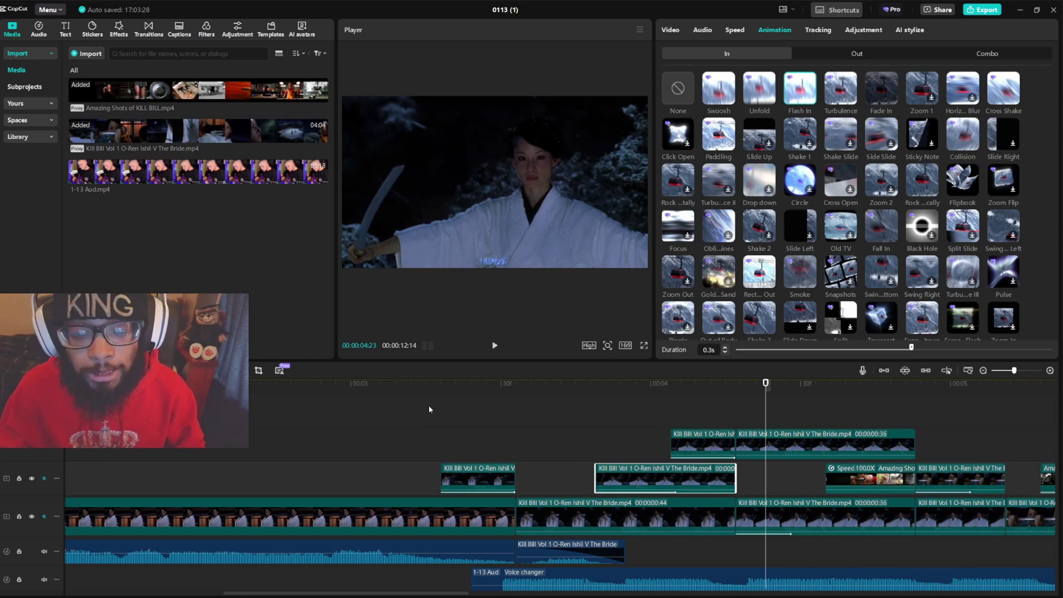
mouse_move(766, 394)
left_mouse_down()
mouse_move(597, 406)
mouse_move(757, 390)
left_mouse_up()
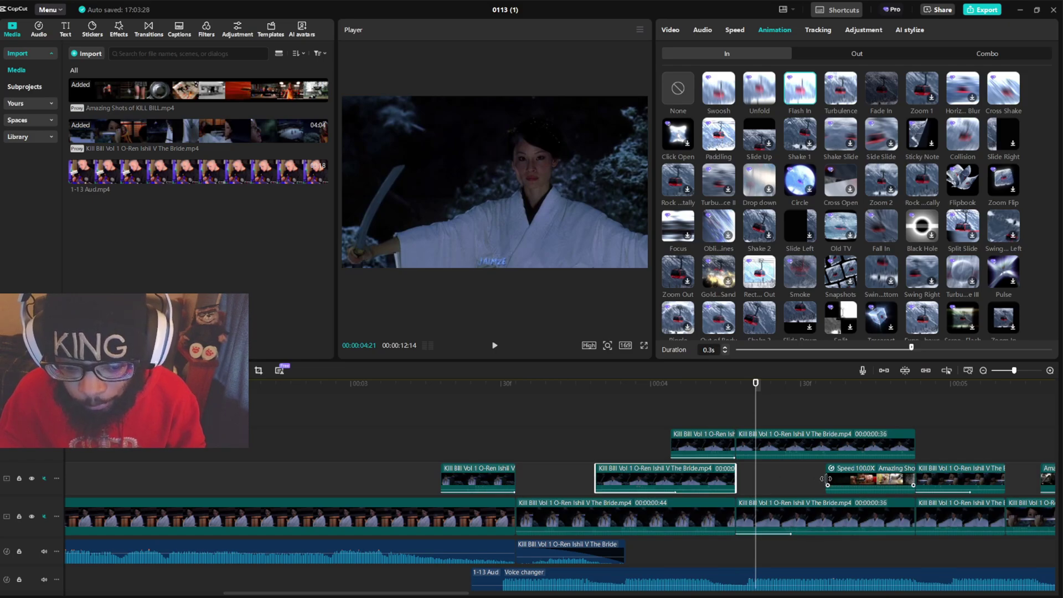
- Inspect the main-track clip at 00:00:04:18 and the matching cutout overlay clip above it
scroll(827, 479, "down", 3)
scroll(775, 473, "right", 3)
scroll(690, 493, "up", 4)
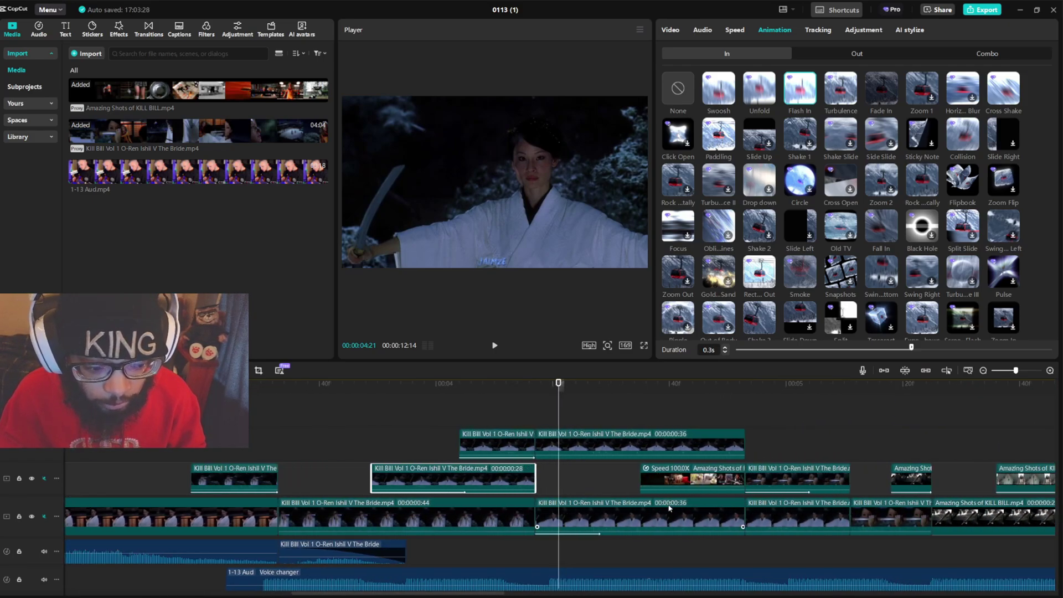
scroll(669, 508, "up", 5)
scroll(711, 494, "down", 1)
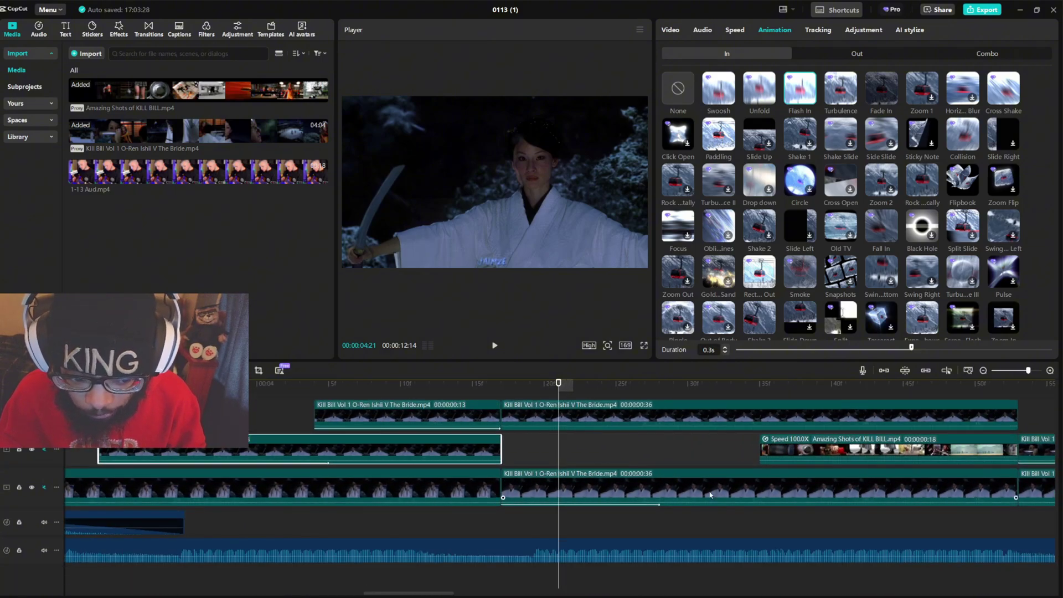
left_click(711, 495)
scroll(710, 495, "up", 3)
left_click_drag(558, 383, 456, 420)
left_click(455, 416)
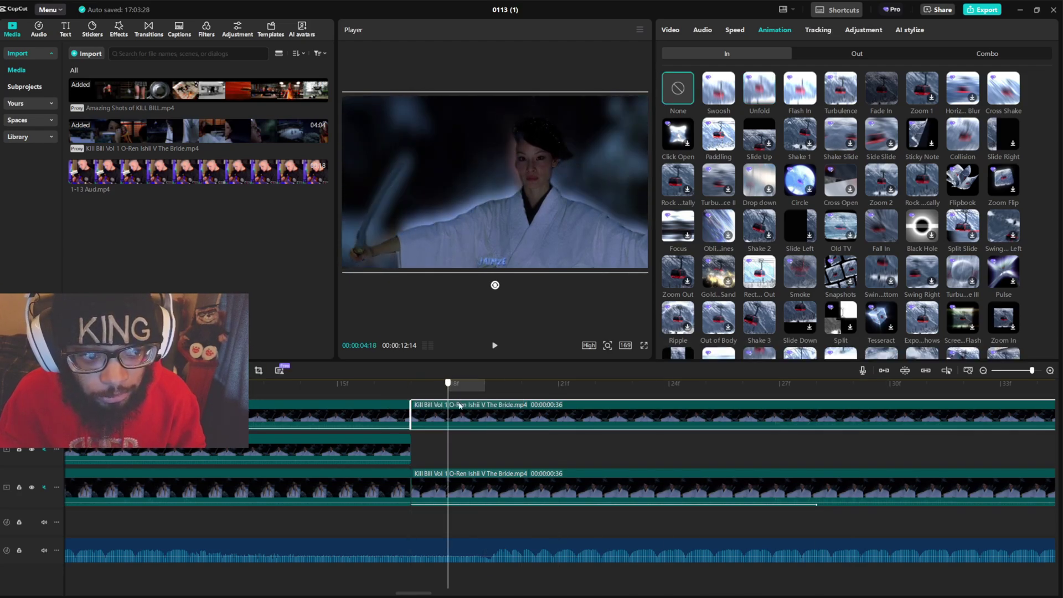
- Select the 00:00:00:36 main-track clip and scrub through its In animation to 00:00:04:28
left_click(526, 494)
left_click(537, 444)
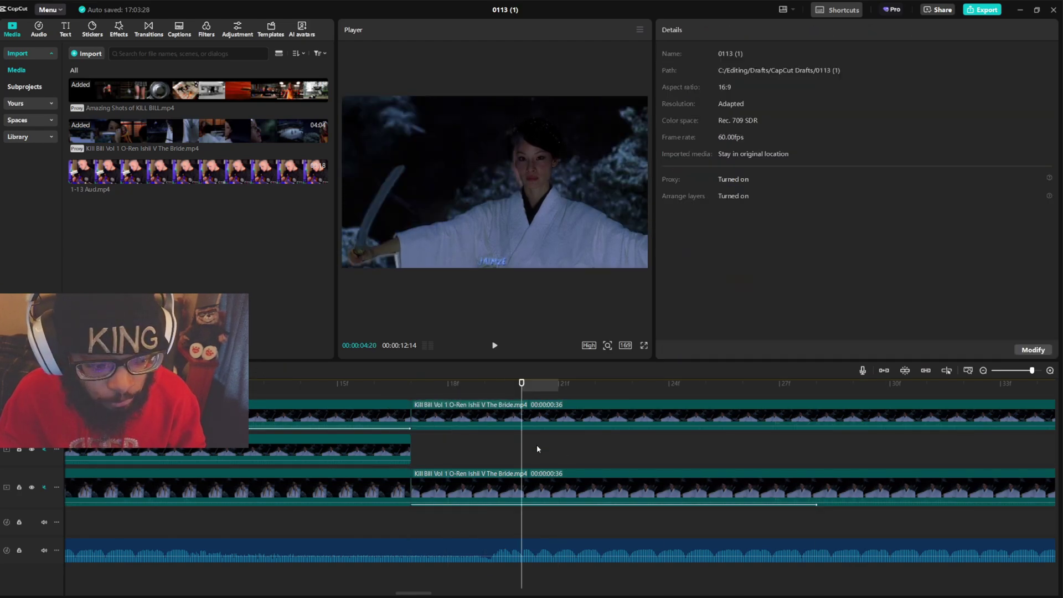
left_click(490, 481)
left_click_drag(453, 387, 816, 390)
scroll(876, 465, "down", 4)
scroll(836, 445, "down", 2)
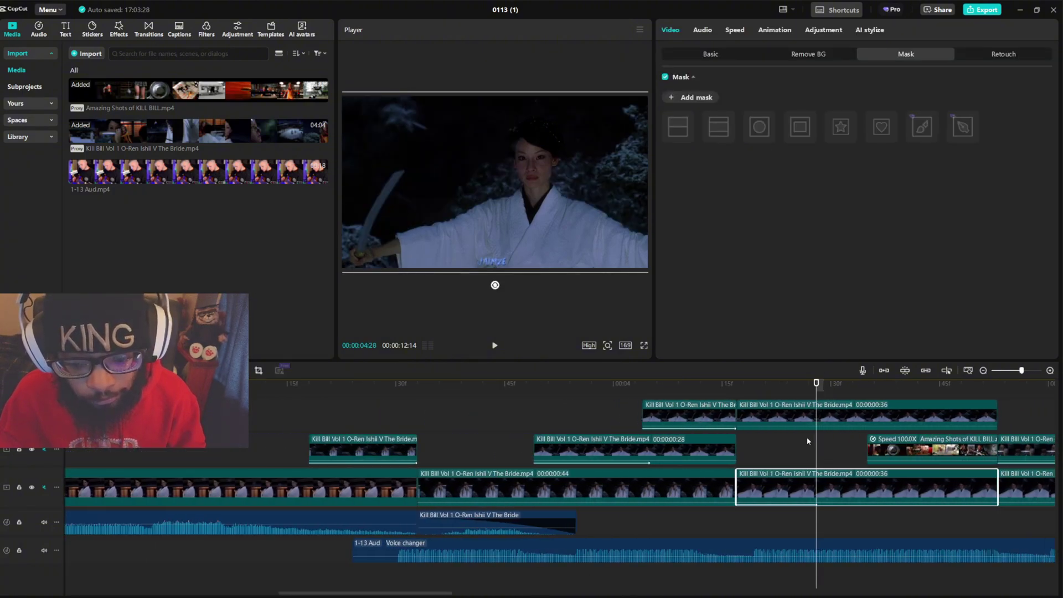
- Preview the sped-up clip playing behind the cutout woman, and place the playhead at 00:00:04:25
left_click_drag(815, 383, 837, 400)
key("space")
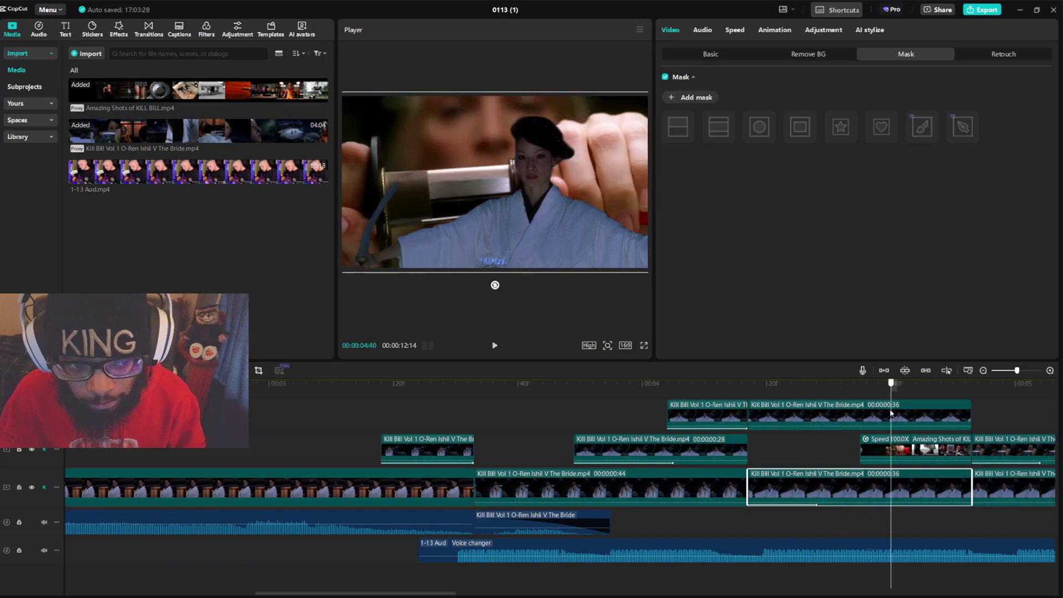
key("space")
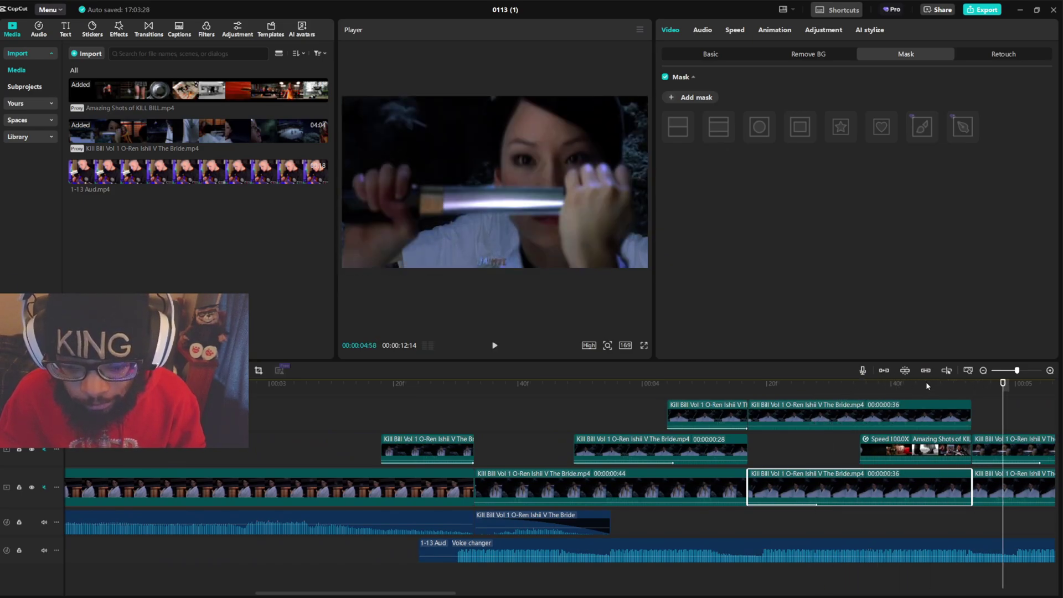
left_click(753, 393)
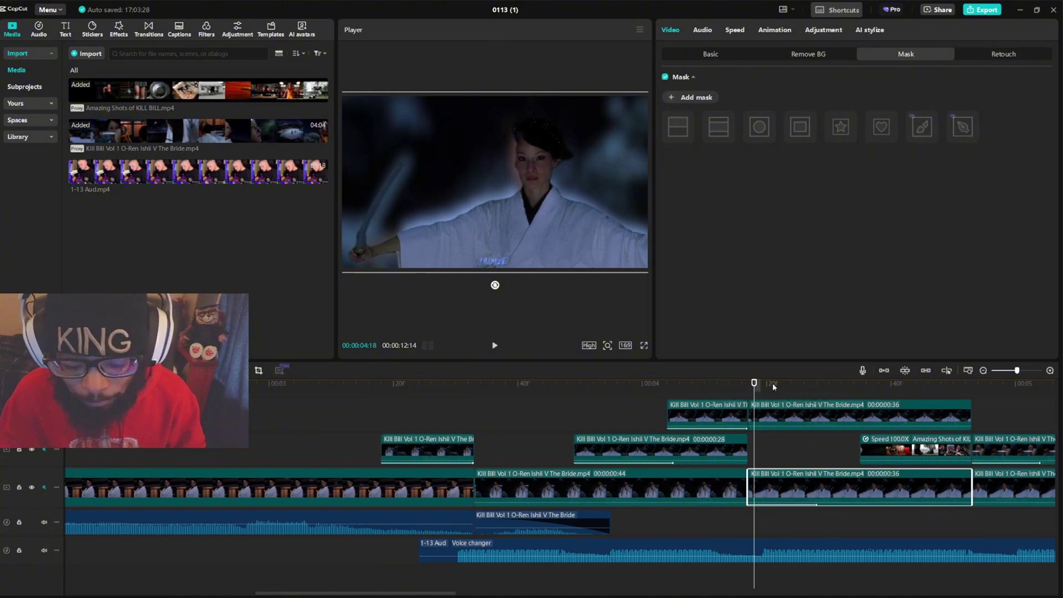
left_click_drag(772, 383, 799, 407)
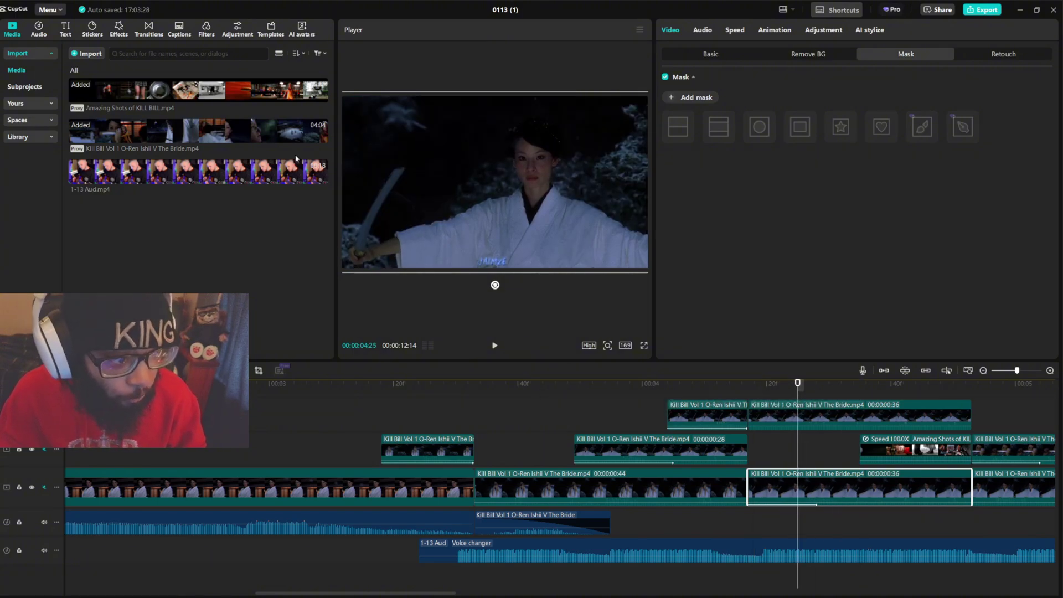
- Place the full Kill Bill Vol 1 O-Ren Ishii V The Bride.mp4 on a new overlay track near 00:00:04 and mute that track
left_click_drag(263, 128, 610, 426)
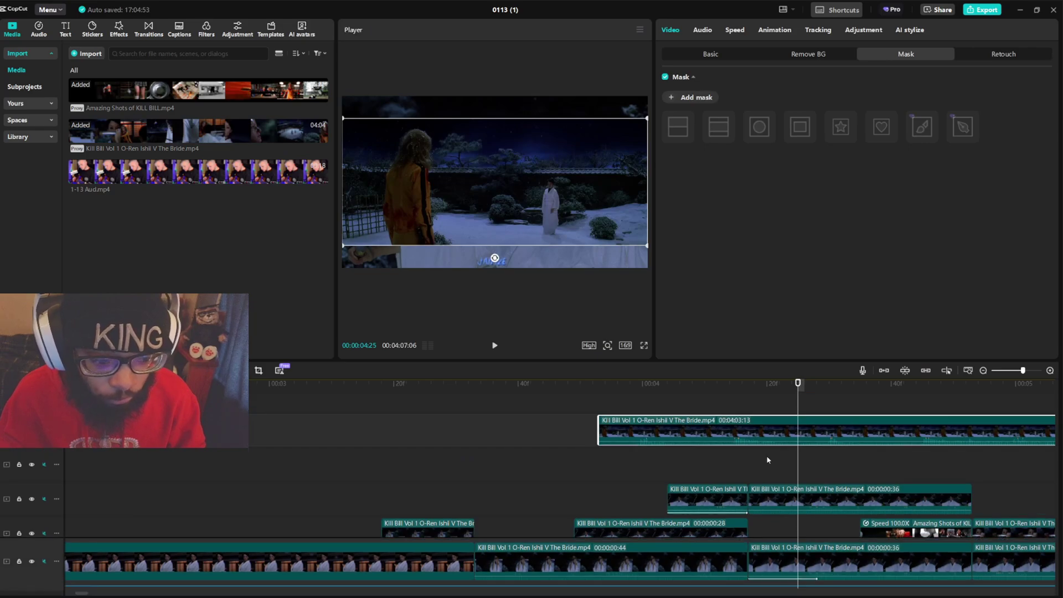
scroll(795, 453, "down", 2)
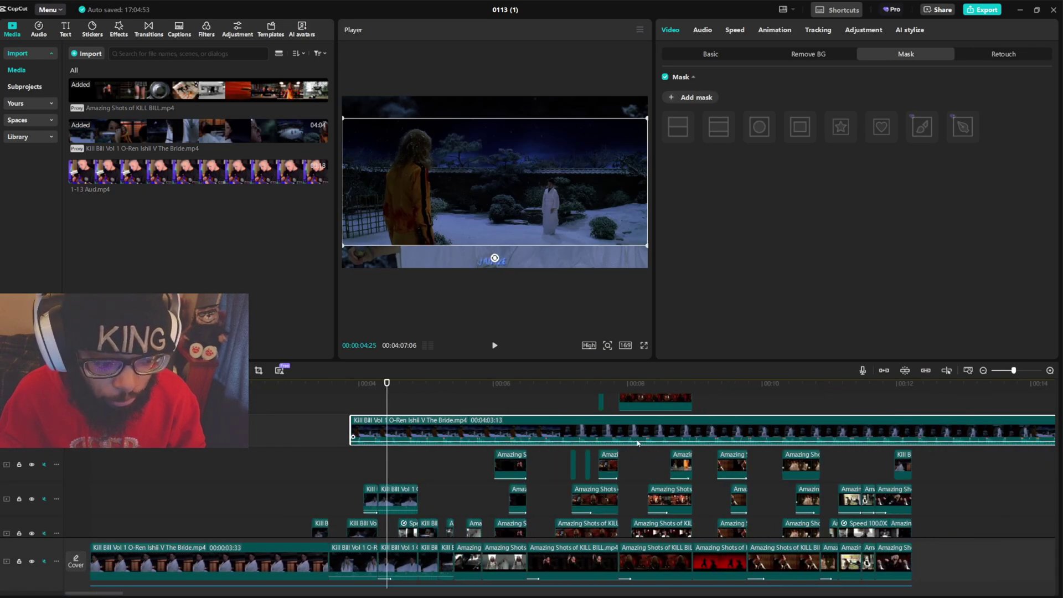
left_click_drag(629, 440, 638, 464)
left_click(429, 405)
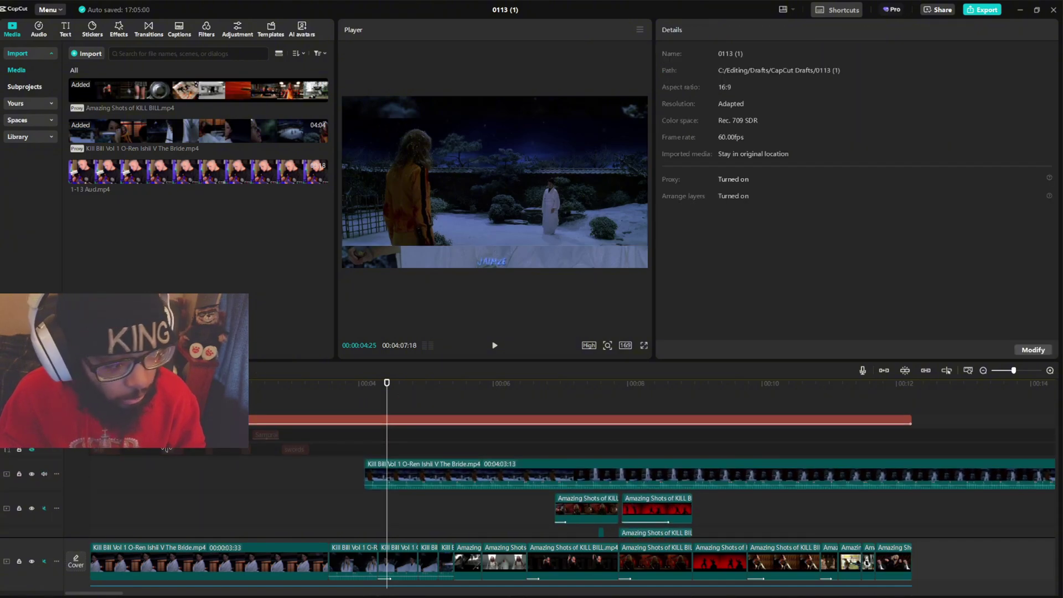
left_click(47, 474)
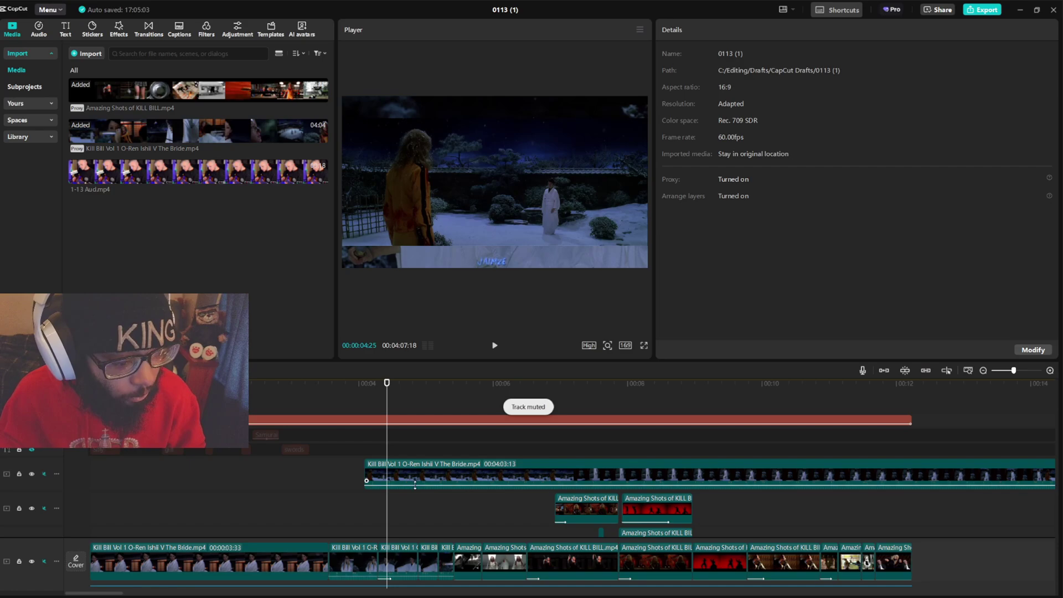
- Set the speed of the newly added overlay clip to 100.0x
left_click(453, 485)
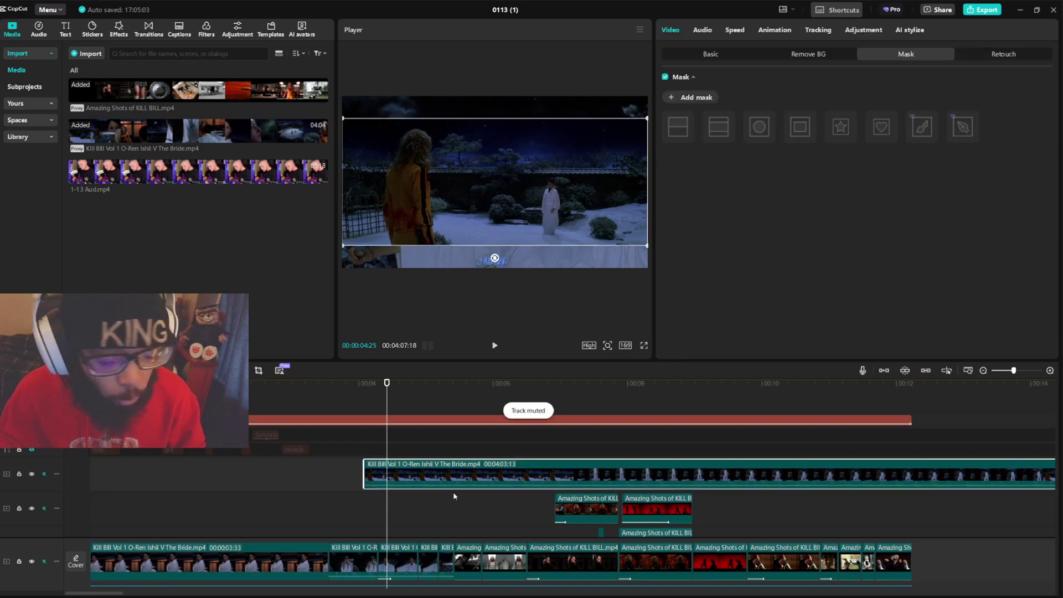
left_click(732, 31)
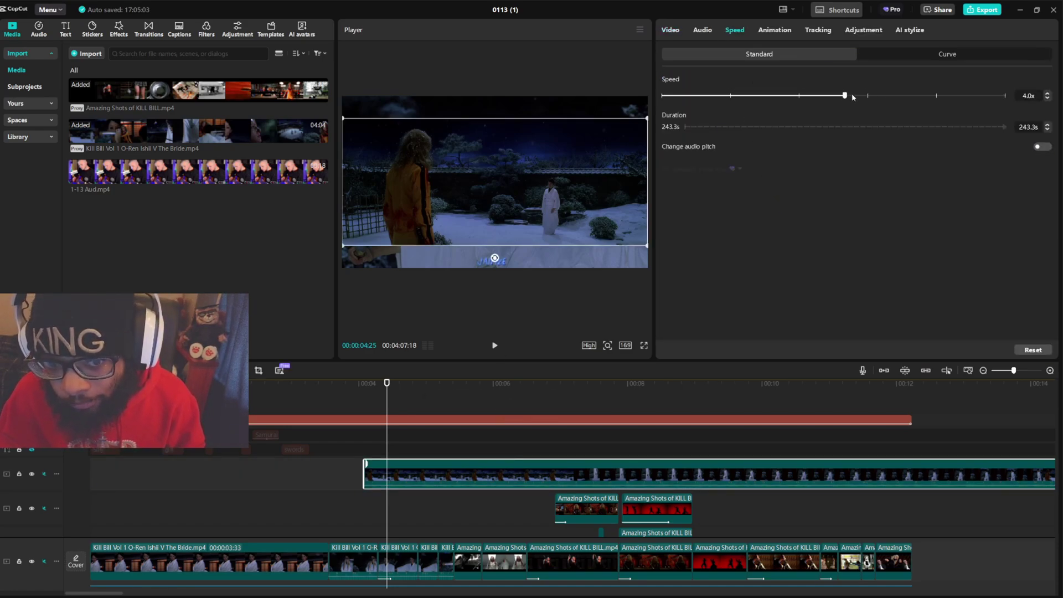
left_click_drag(1038, 101, 1038, 101)
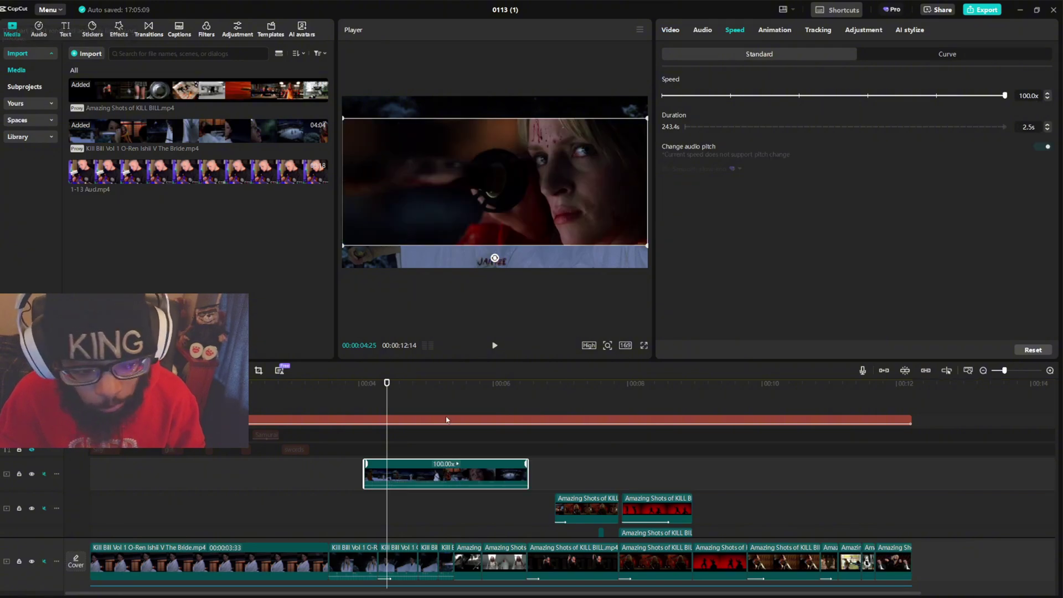
- Play the 100x overlay clip from 00:00:04:25, and replay it from just before its start
key("space")
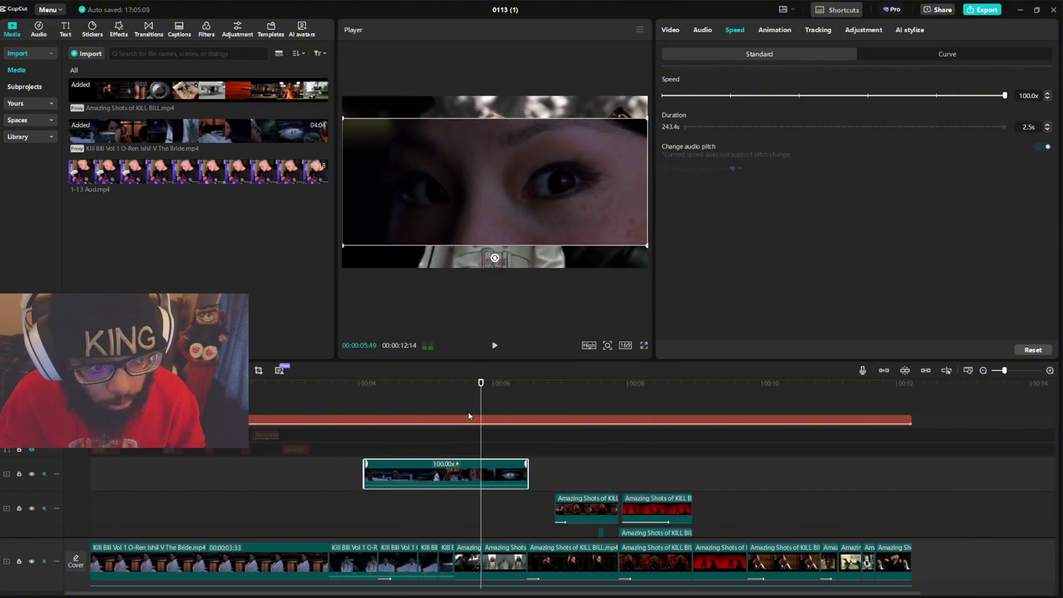
left_click(351, 401)
key("space")
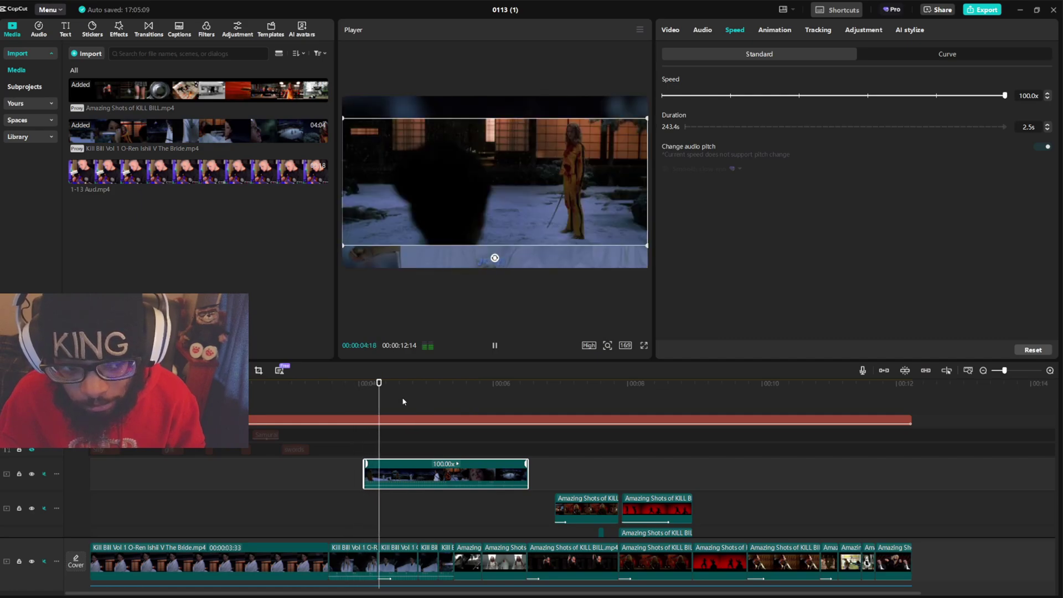
key("space")
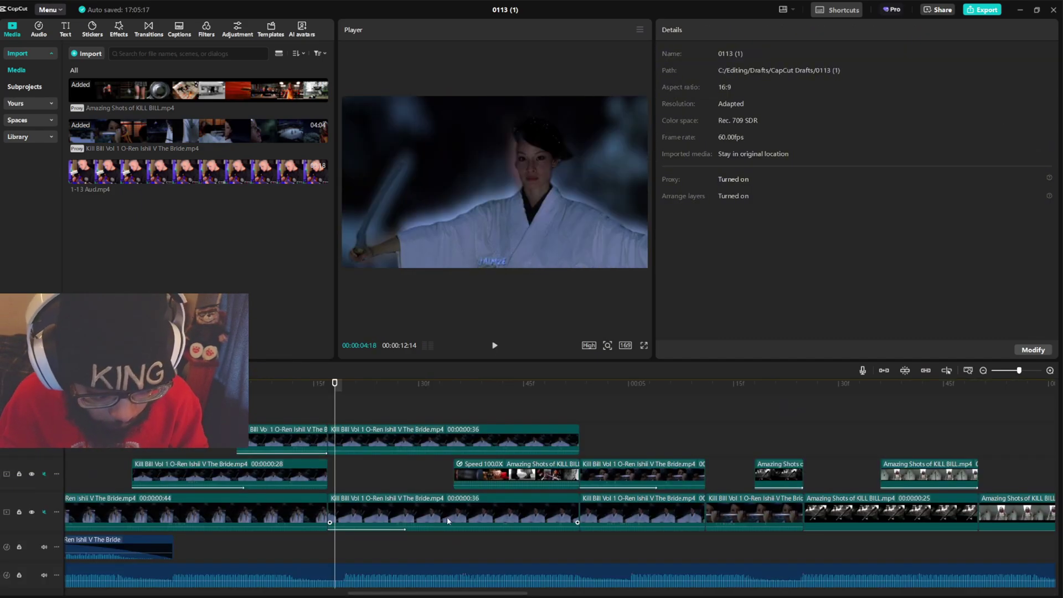
- At 00:00:04:34, open the woman's custom background removal on the upper overlay clip and apply the cutout again
left_click(447, 517)
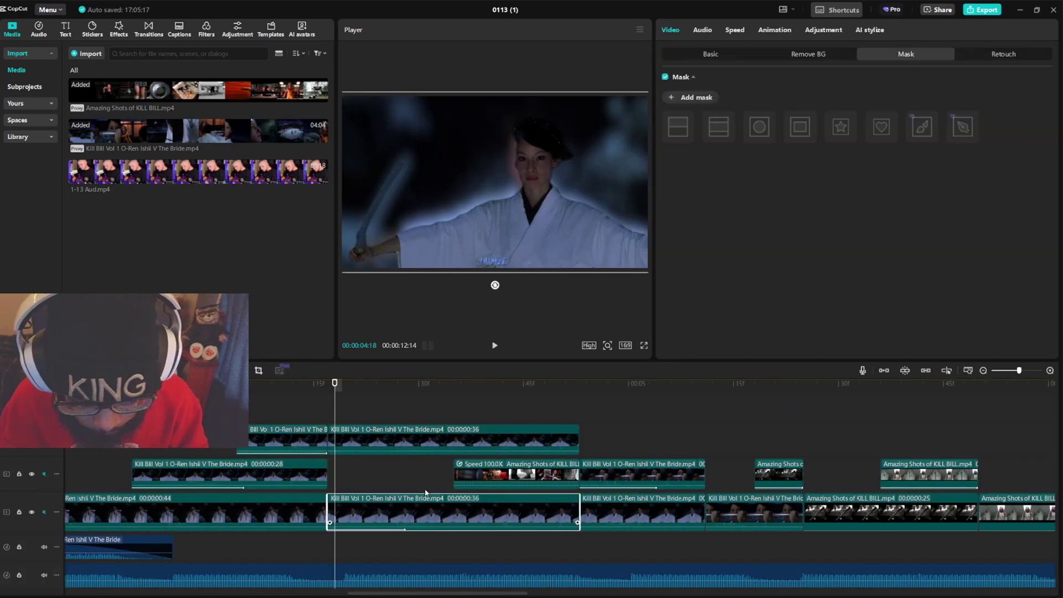
left_click(414, 446)
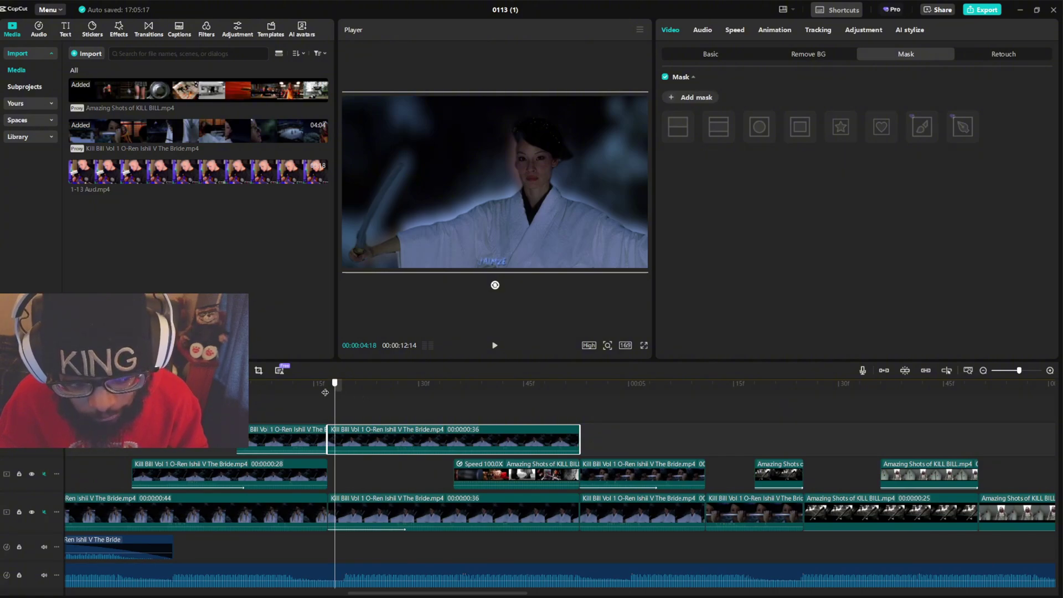
left_click_drag(325, 392, 447, 402)
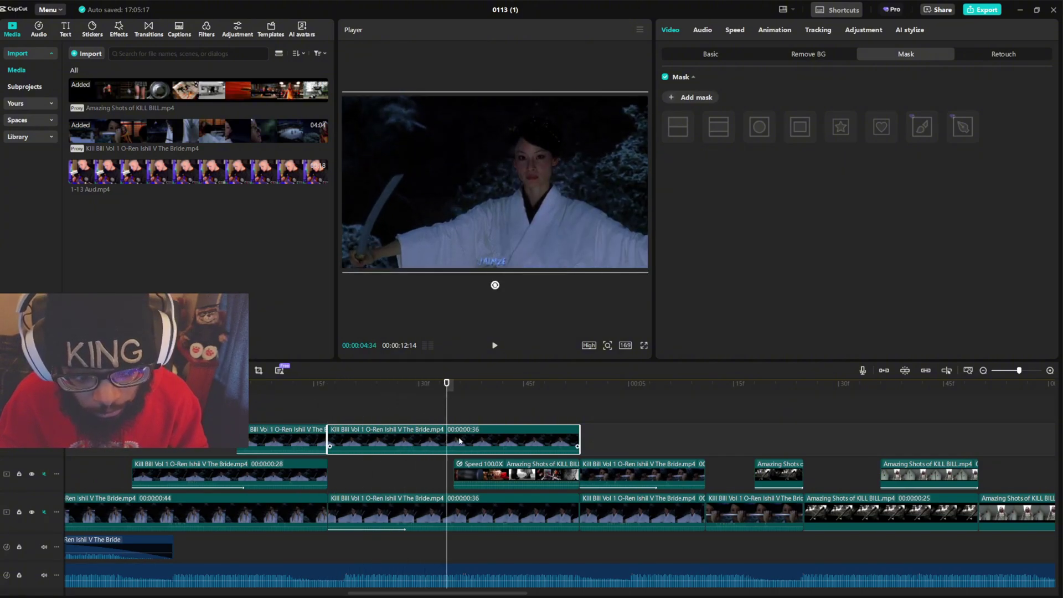
left_click(786, 58)
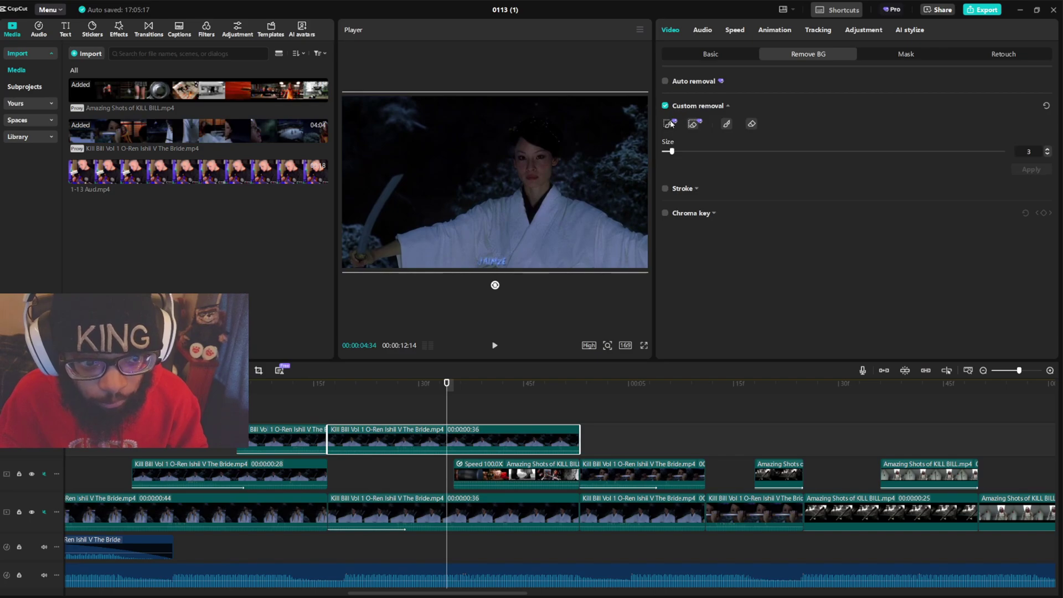
left_click(670, 123)
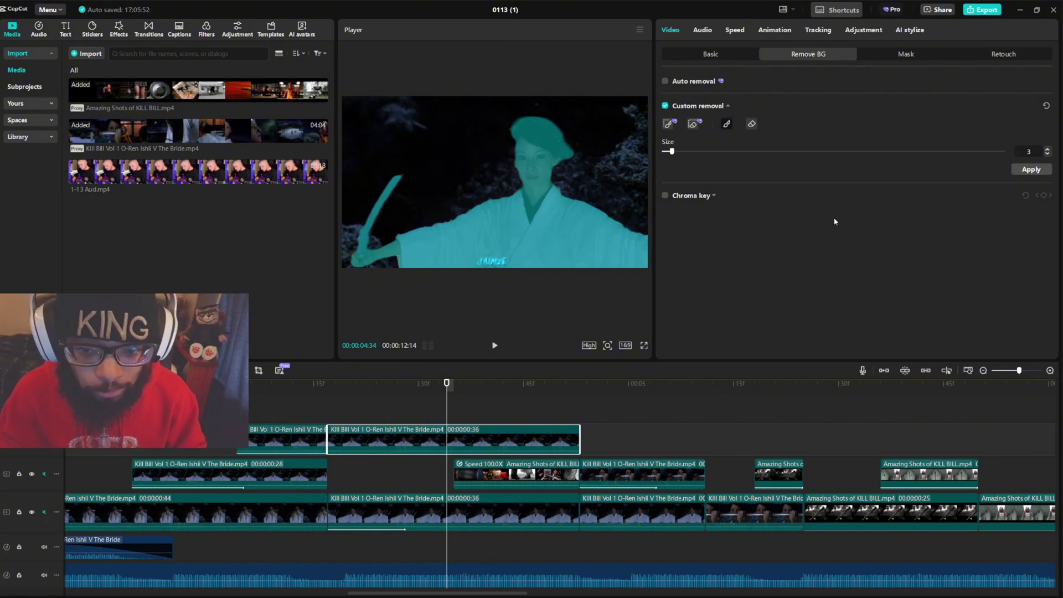
left_click(1022, 170)
left_click(400, 398)
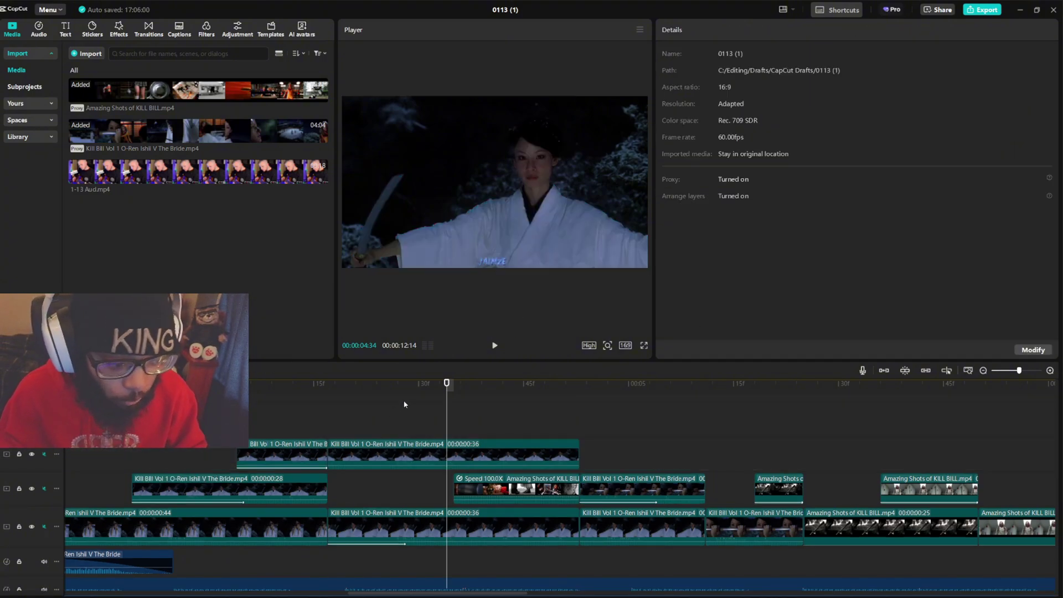
- Play the edit from about 00:00:03:15 to 00:00:04:55 to review the transitions up to the sword close-up
left_click(194, 398)
left_click_drag(195, 398, 64, 399)
key("space")
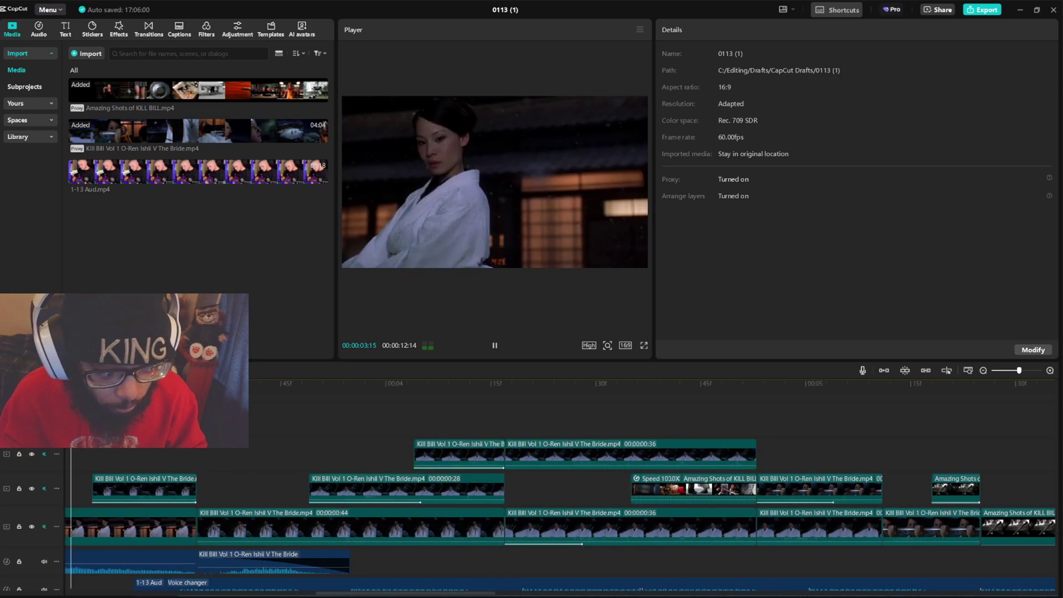
key("space")
scroll(785, 460, "down", 5)
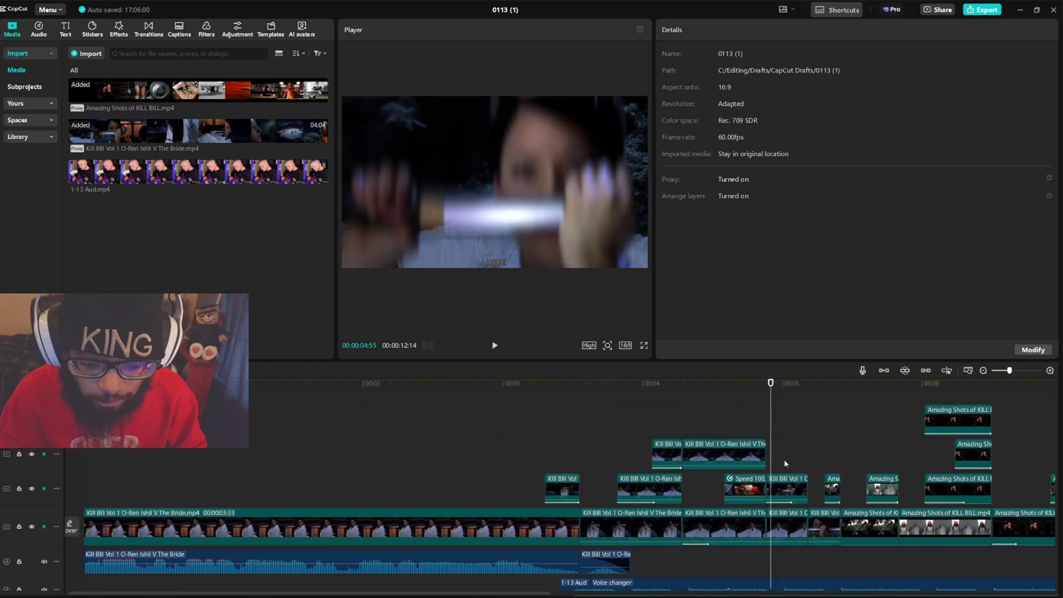
scroll(610, 472, "up", 4)
scroll(618, 472, "up", 1)
- Move the sword close-up overlay aside to examine the base clip beneath it, and return it directly after the sped-up overlay clip
left_click_drag(480, 399, 539, 410)
left_click_drag(583, 521, 710, 485)
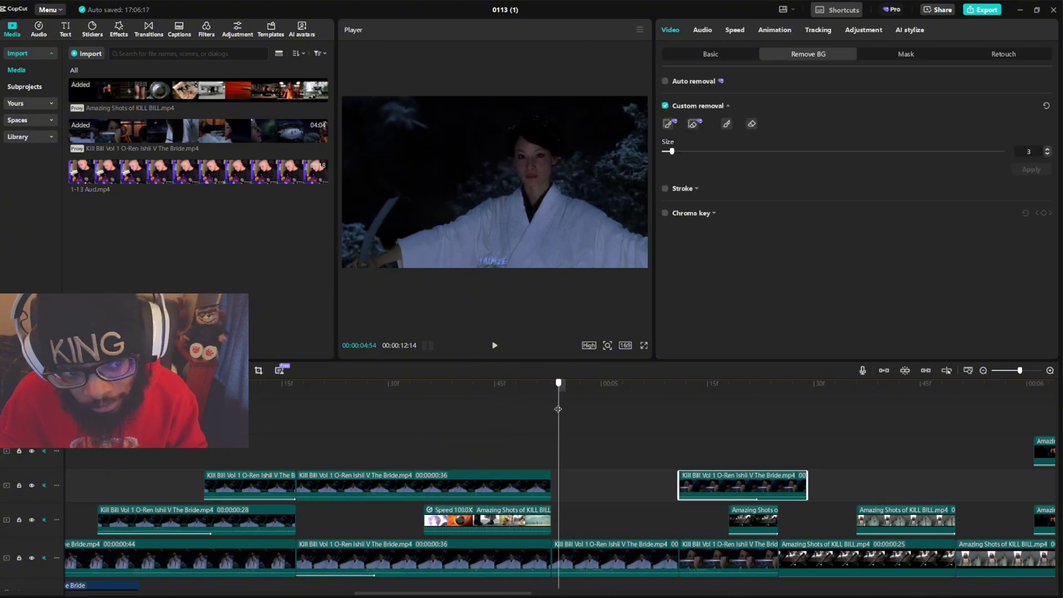
scroll(550, 442, "down", 2)
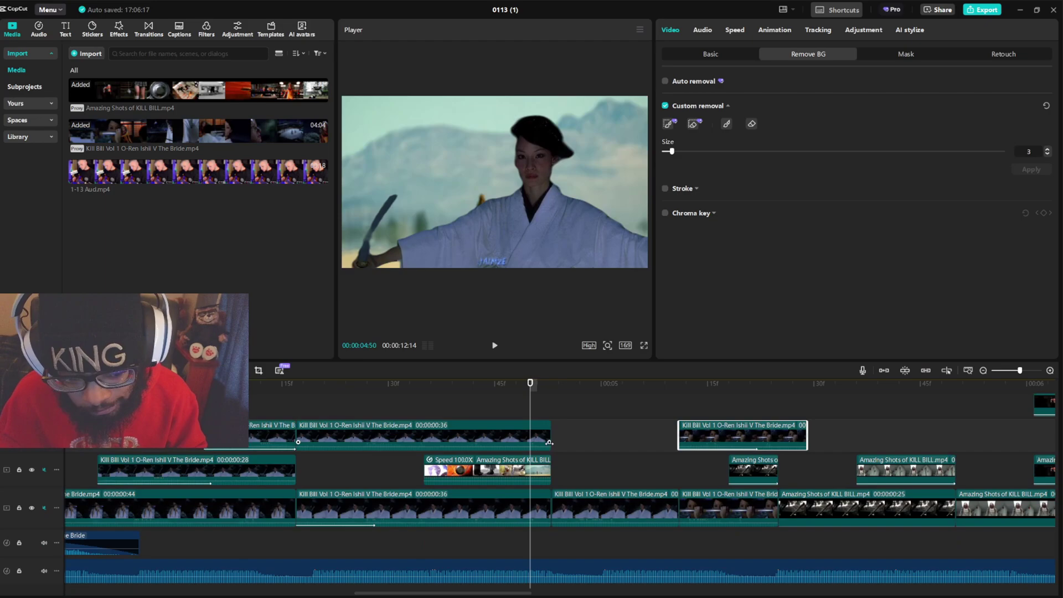
left_click(604, 508)
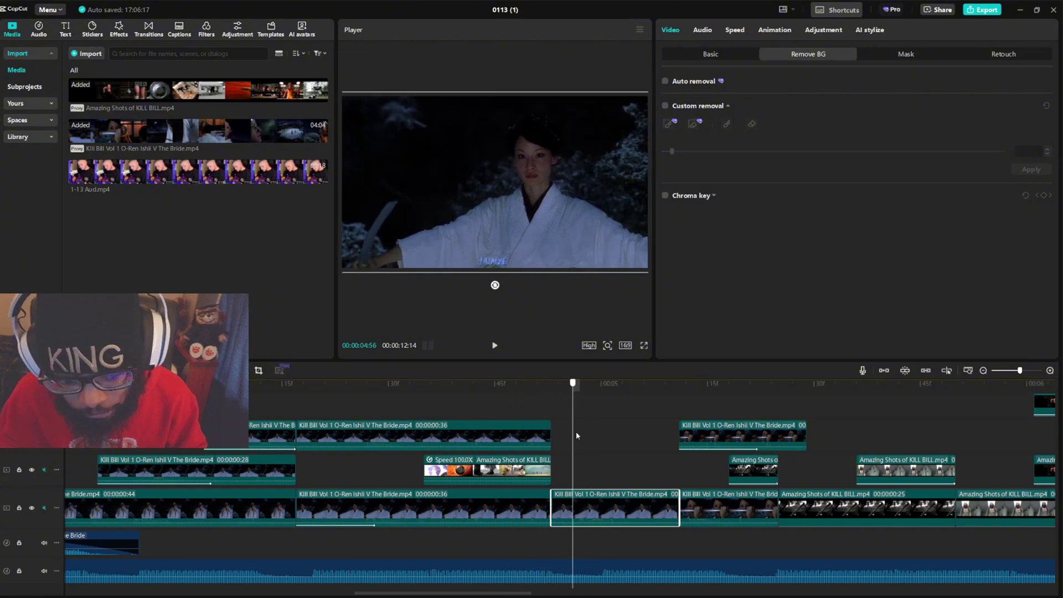
left_click_drag(682, 441, 596, 474)
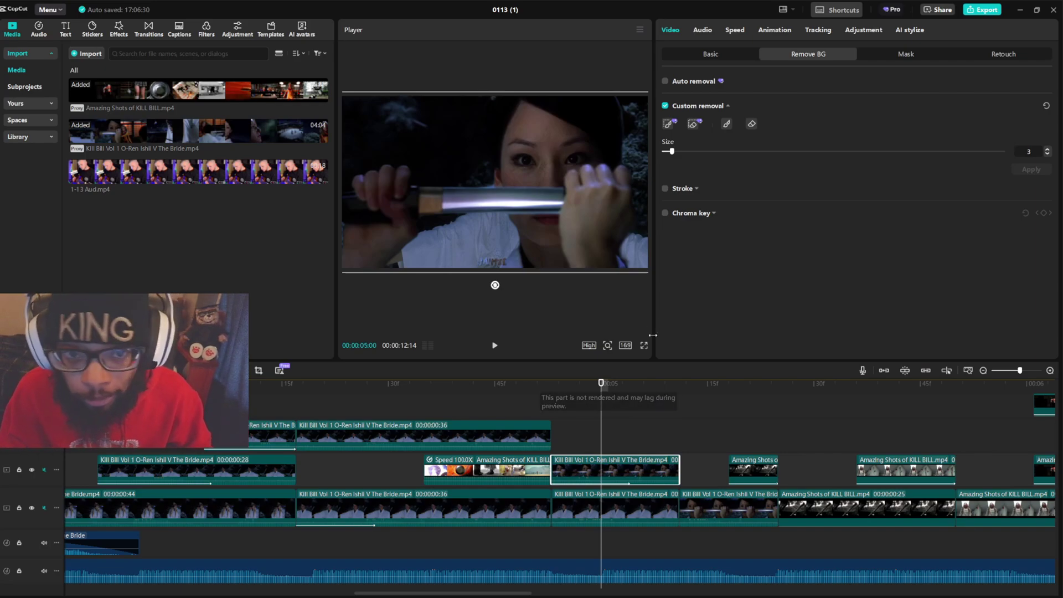
- Examine the In animation on the sword close-up overlay, and play its transition from just before the clip starts
left_click(580, 388)
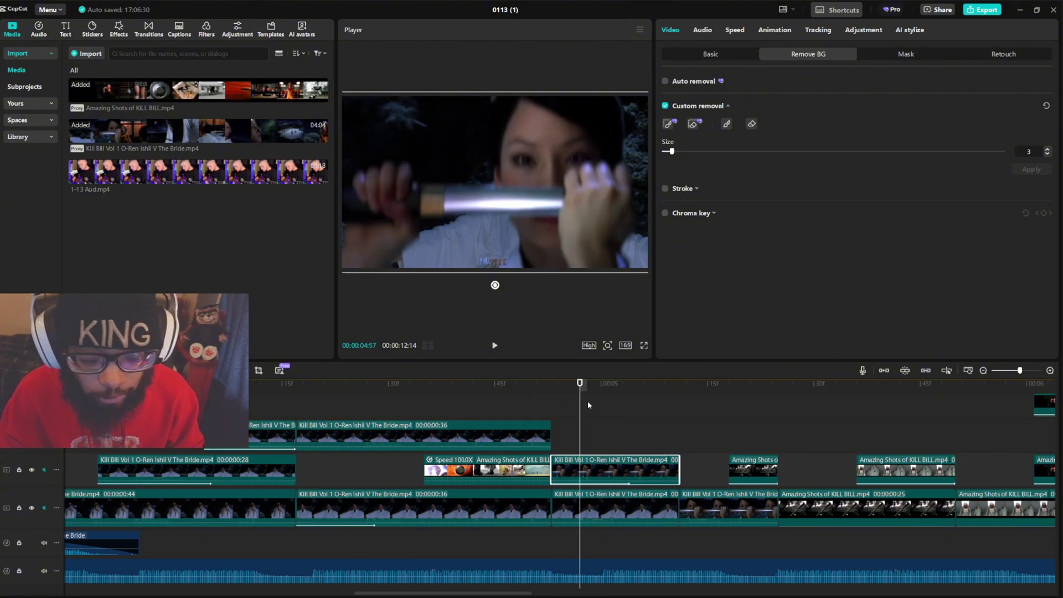
left_click(782, 33)
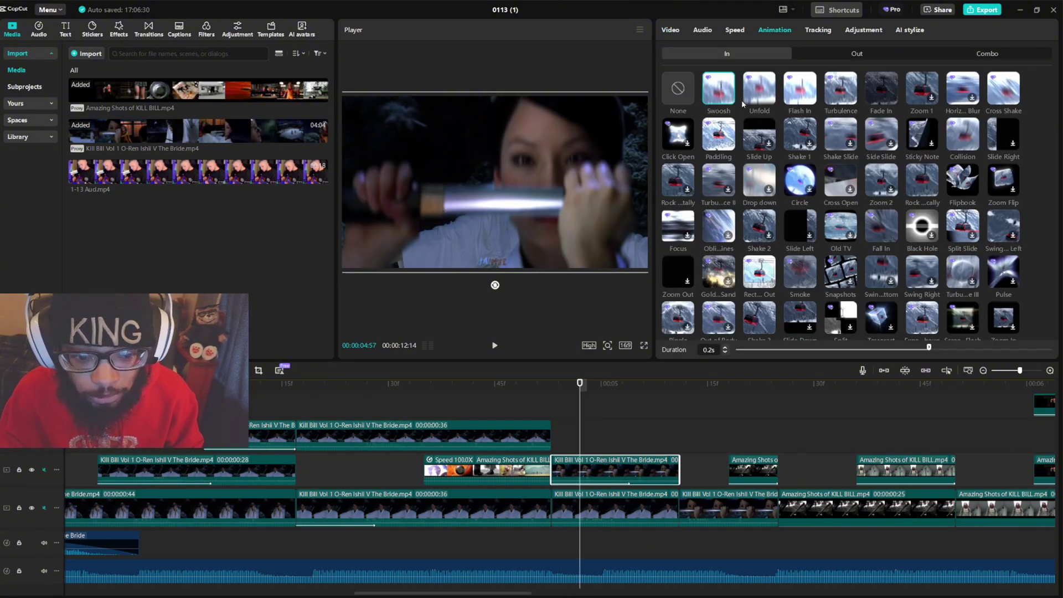
left_click(672, 397)
left_click(550, 399)
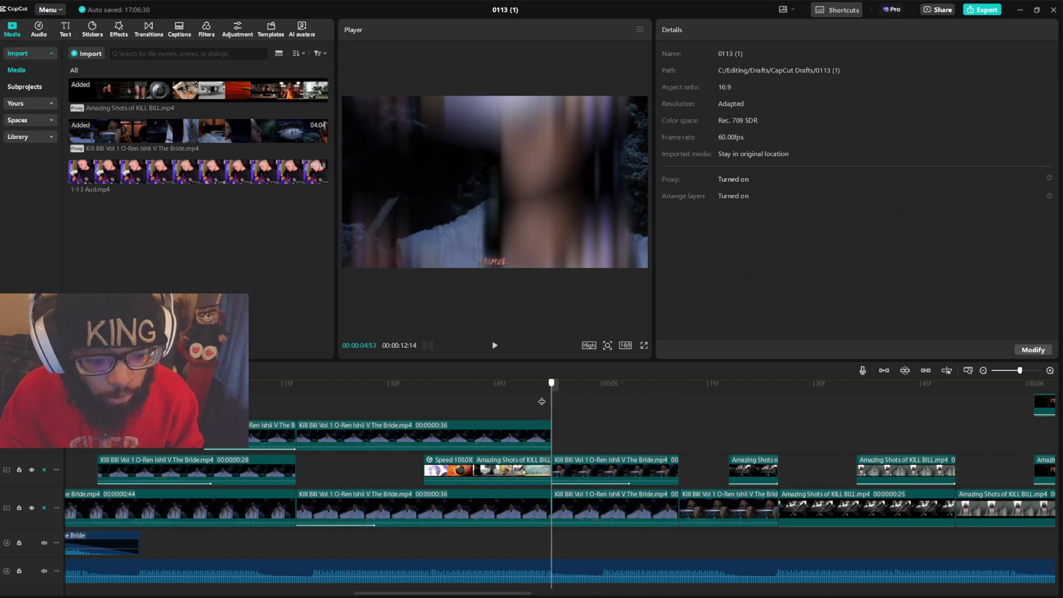
left_click(474, 398)
key("space")
key("space")
- Open the custom background removal of the sword handle overlay at 00:00:05:23 and apply the cutout again
scroll(764, 420, "down", 2)
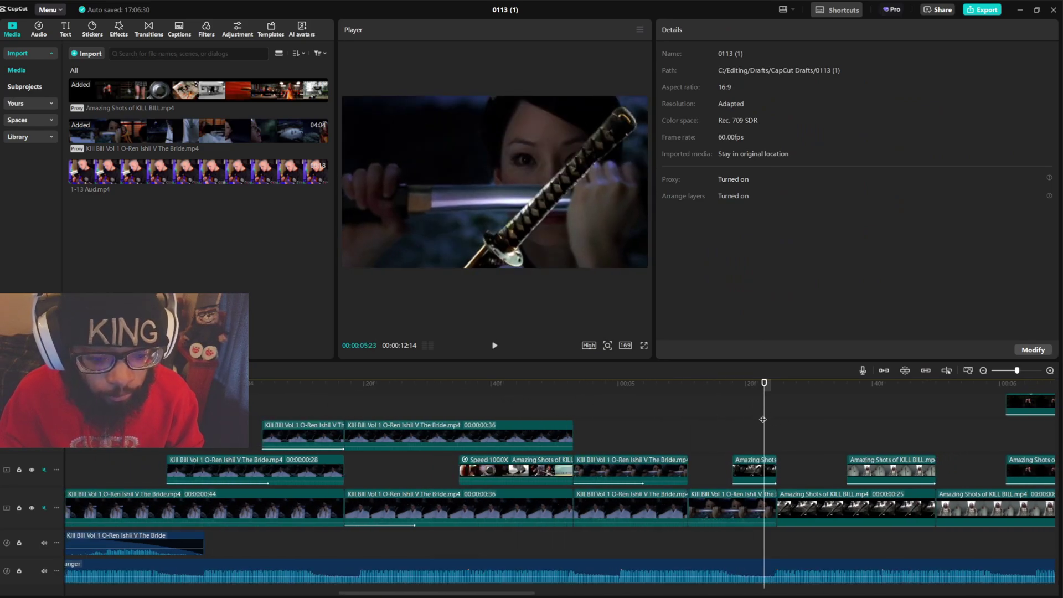
scroll(775, 437, "up", 2)
left_click(760, 459)
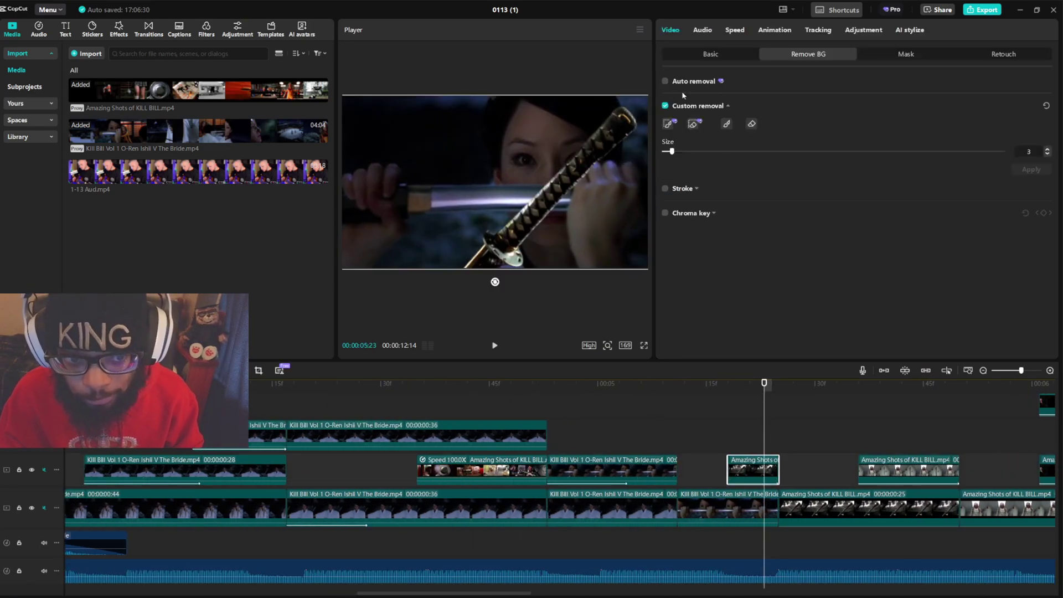
left_click(670, 124)
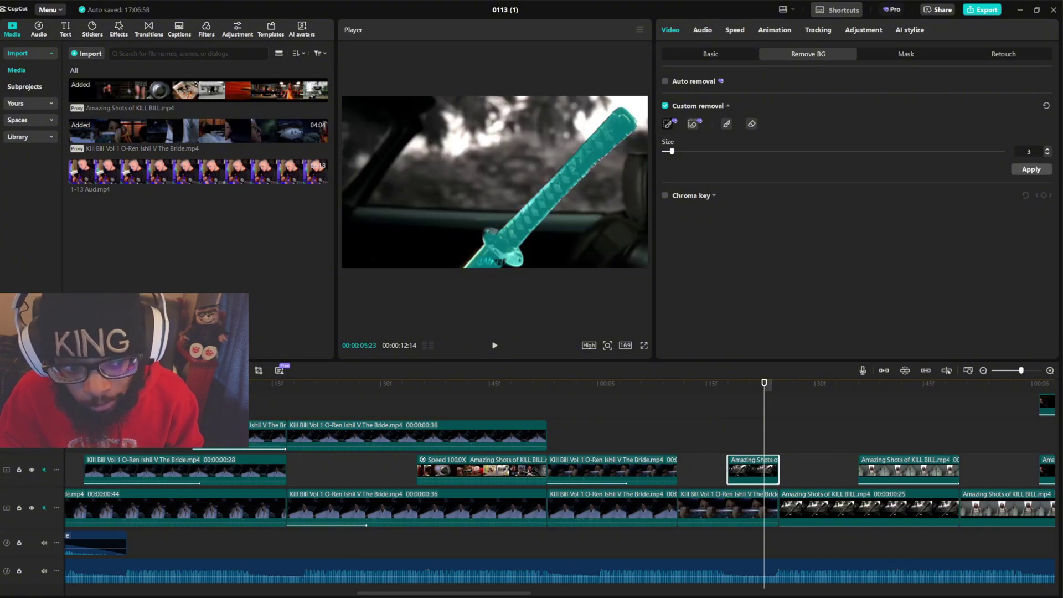
left_click(1031, 169)
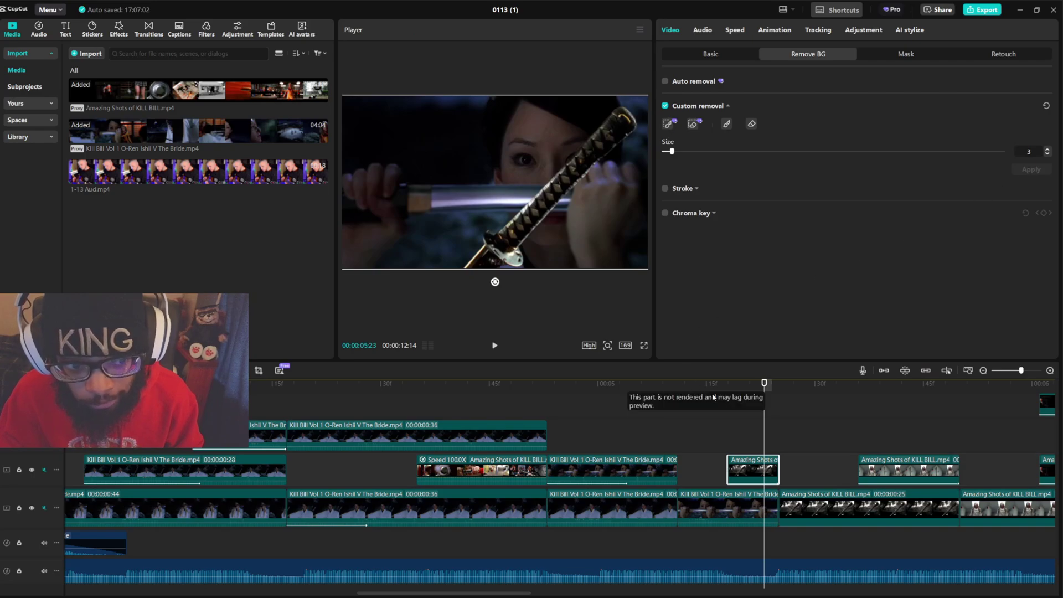
- Examine the sword handle overlay's In animation, and play the passage through to 00:00:05:34
left_click_drag(764, 396, 370, 375)
left_click(775, 31)
key("space")
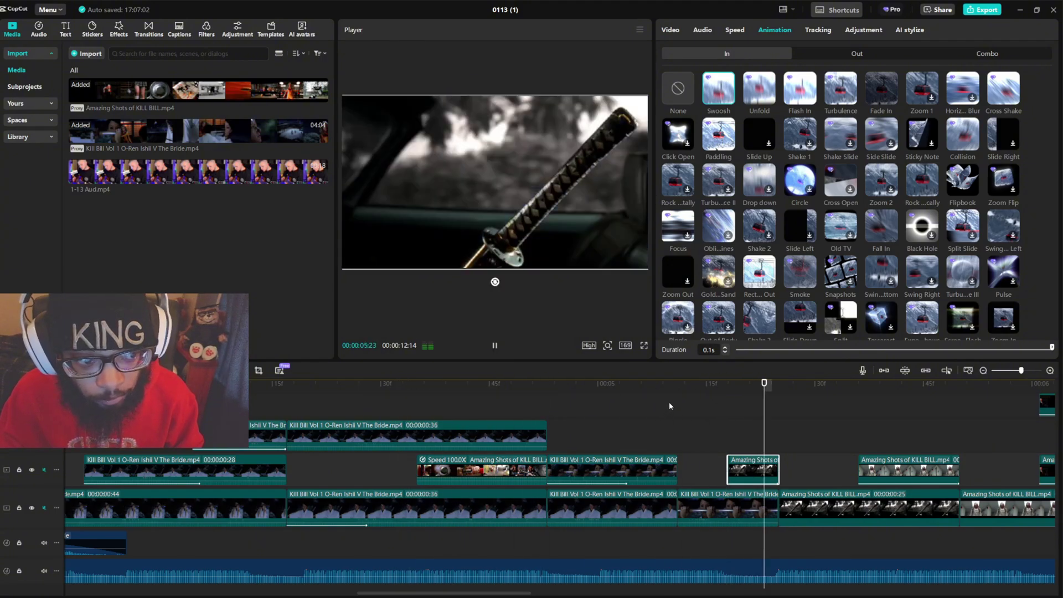
left_click(835, 448)
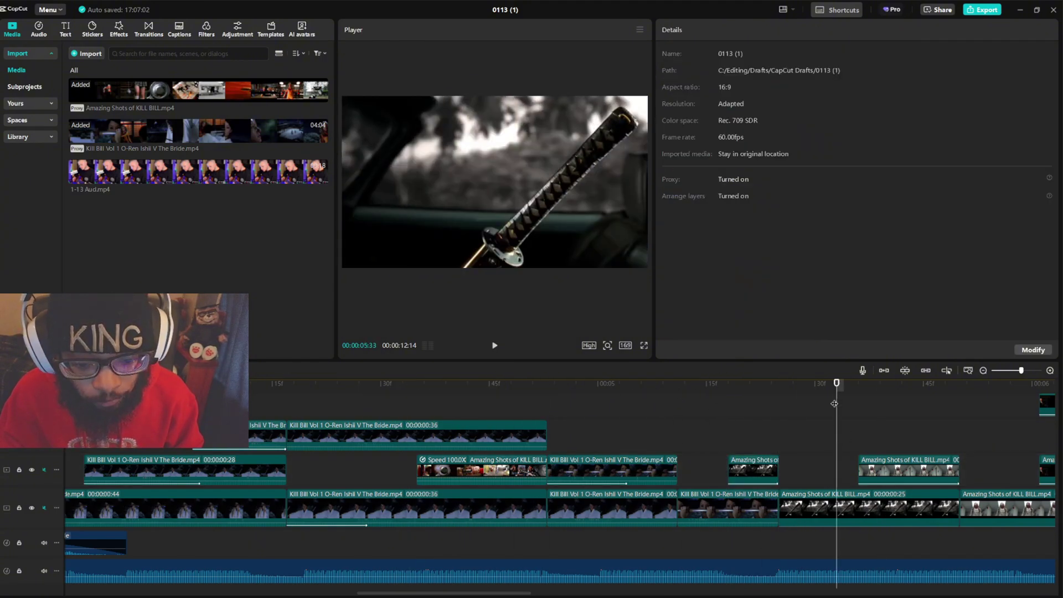
key("space")
key("space")
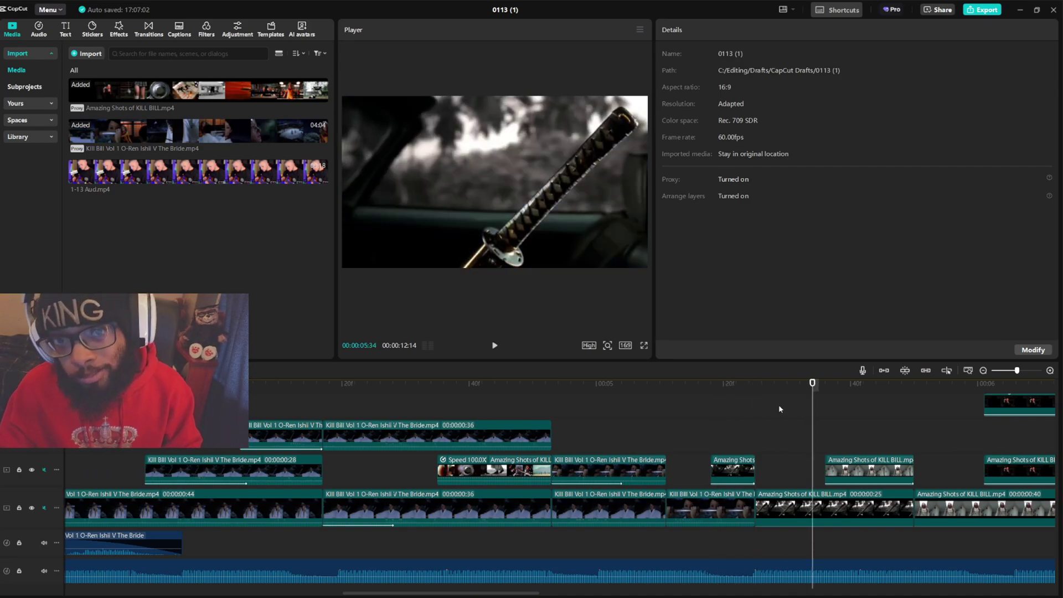
- Play the eyepatch woman's entrance over the sword handle clip up to about 00:00:05:42
left_click_drag(801, 393, 865, 452)
scroll(917, 420, "down", 5)
key("space")
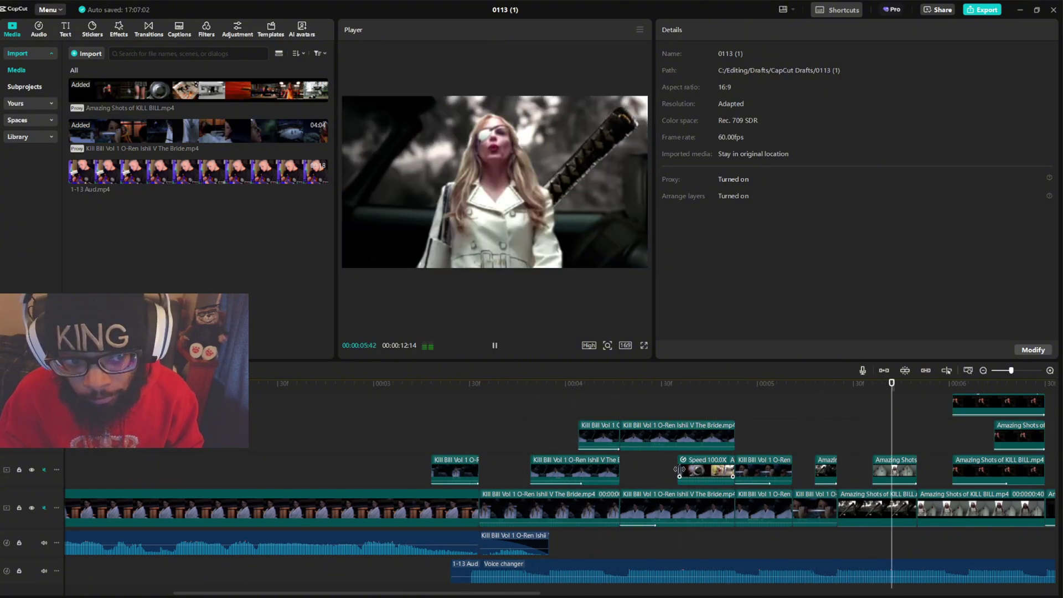
key("space")
- Replay the edit from about 00:00:02:17 to 00:00:06:12 to review the whole run of transitions
left_click_drag(950, 392, 238, 402)
key("space")
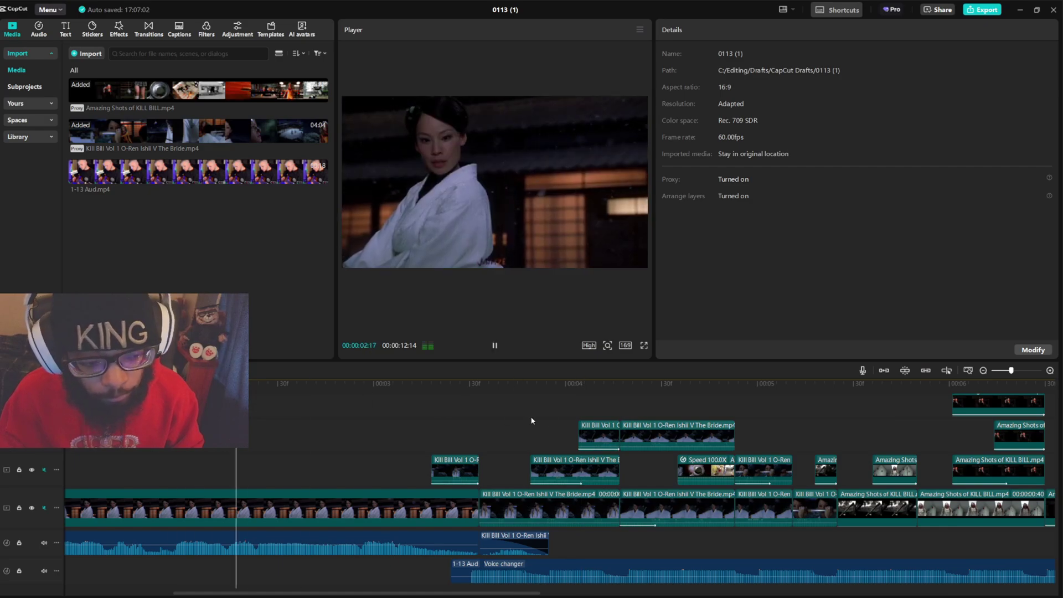
scroll(705, 447, "down", 3, "ctrl")
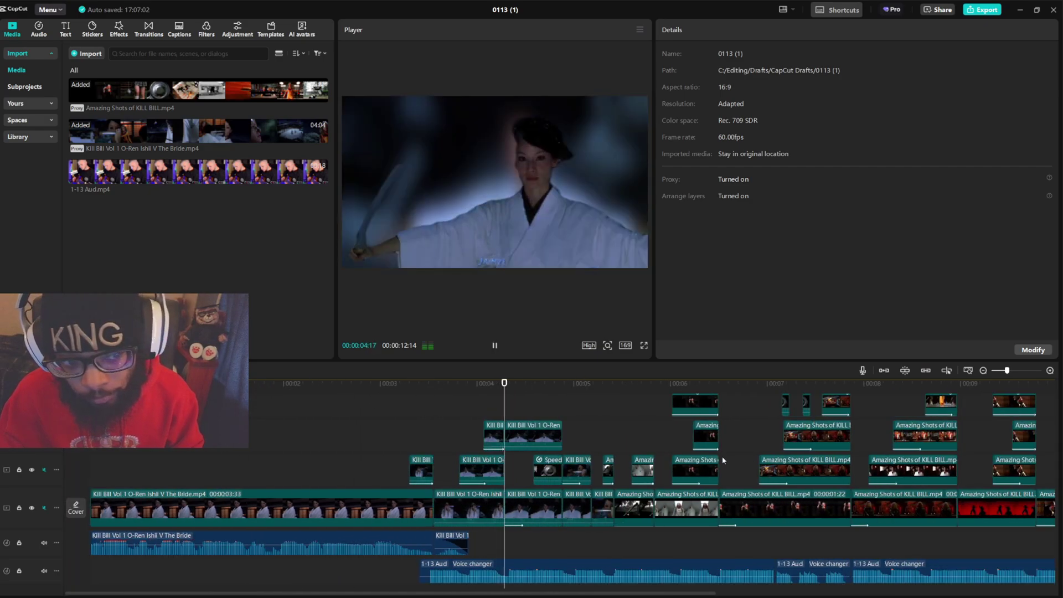
scroll(723, 458, "up", 2, "ctrl")
key("space")
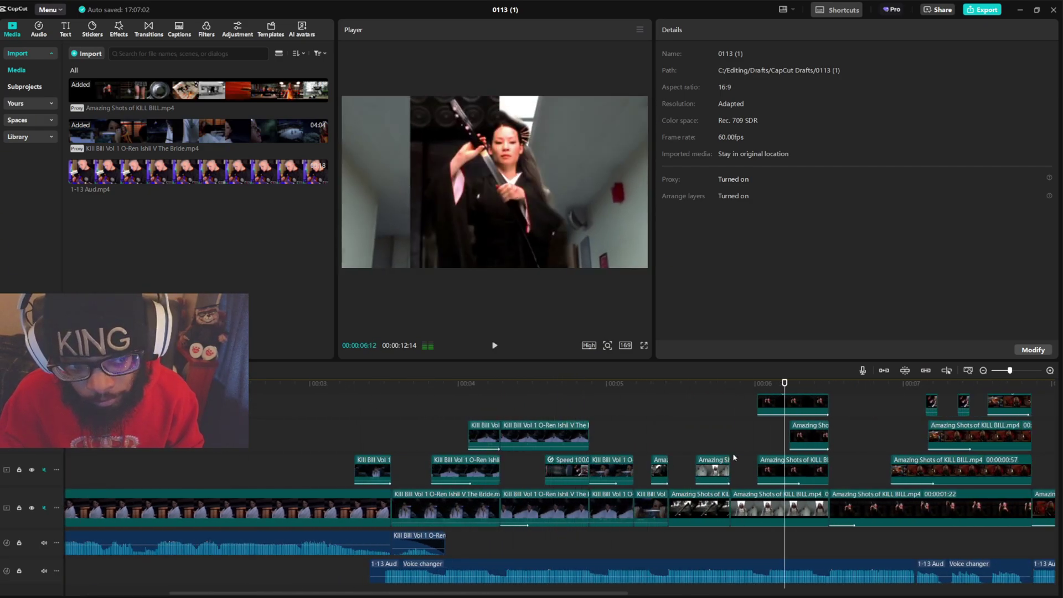
- With the playhead at 00:00:05:45, hide the topmost overlay track
scroll(777, 435, "up", 4)
scroll(777, 431, "up", 2)
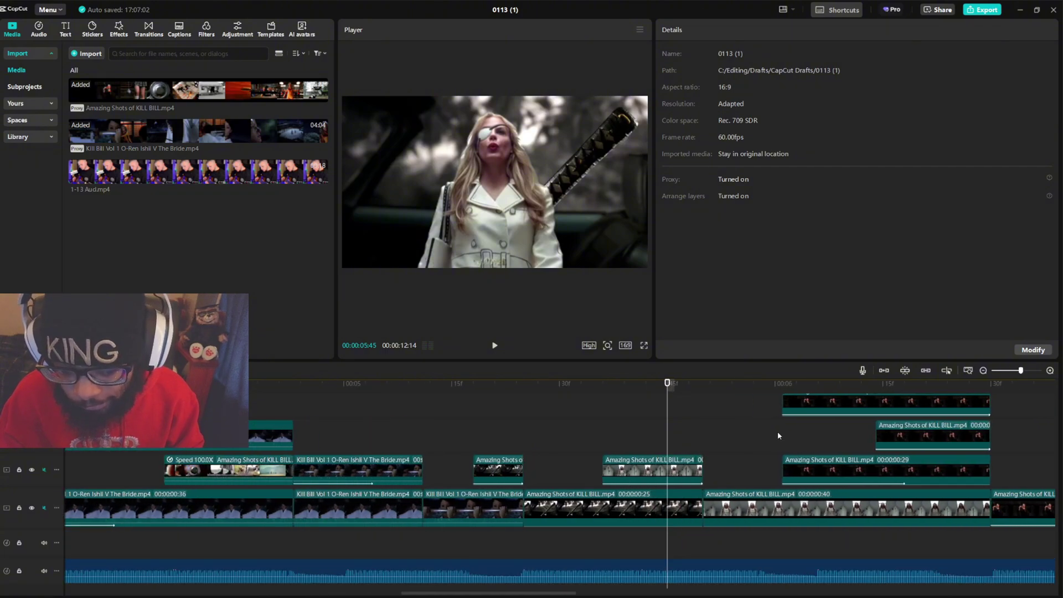
scroll(602, 438, "down", 2)
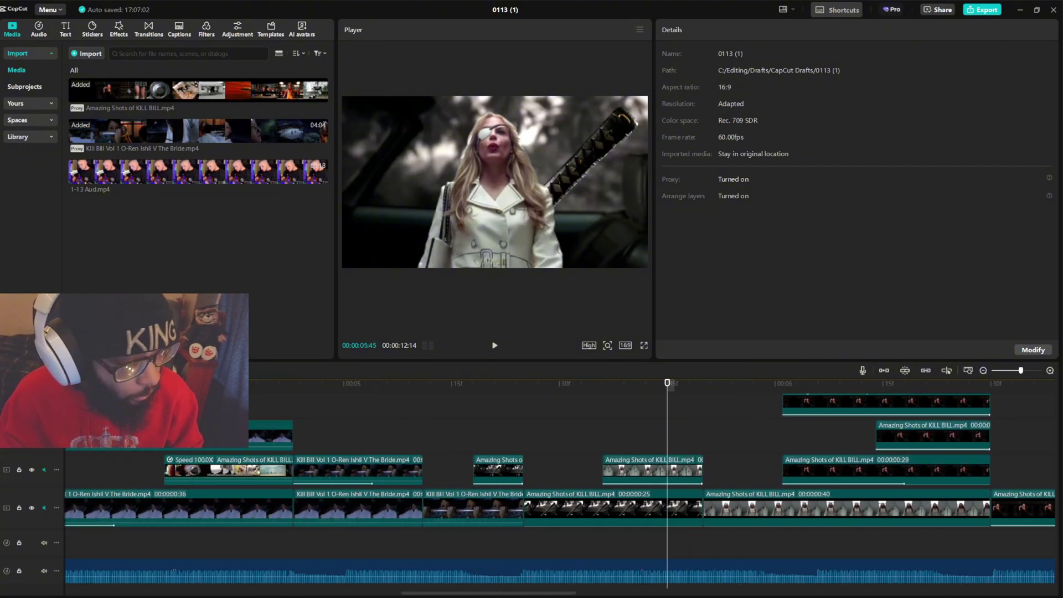
left_click(32, 401)
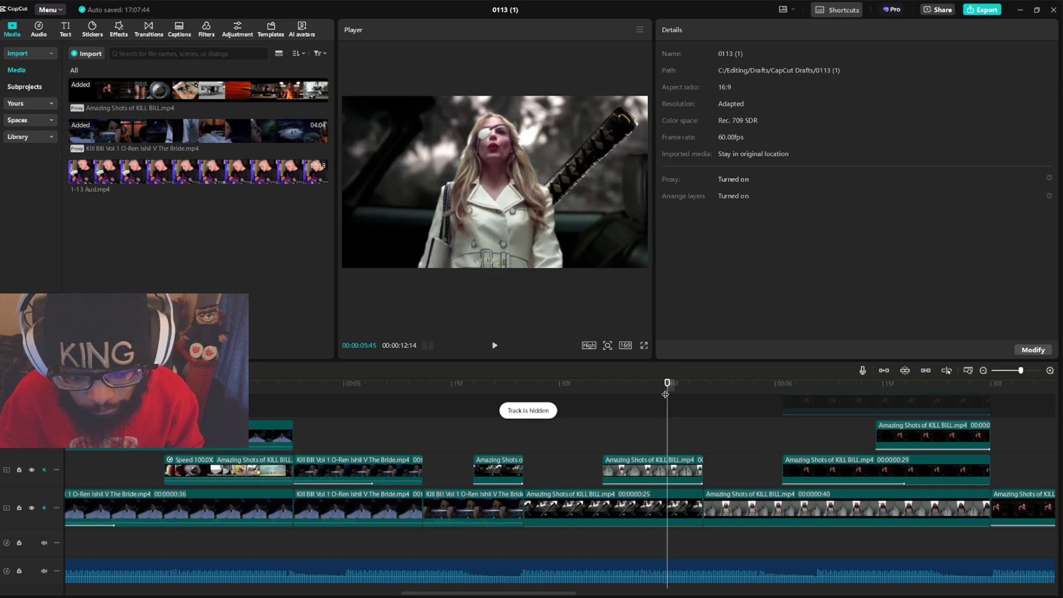
- Scrub from 00:00:05:38 to 00:00:06:23 to examine how the two halves of the kimono woman enter over the eyepatch woman
left_click_drag(665, 394, 1024, 449)
scroll(1006, 474, "down", 6)
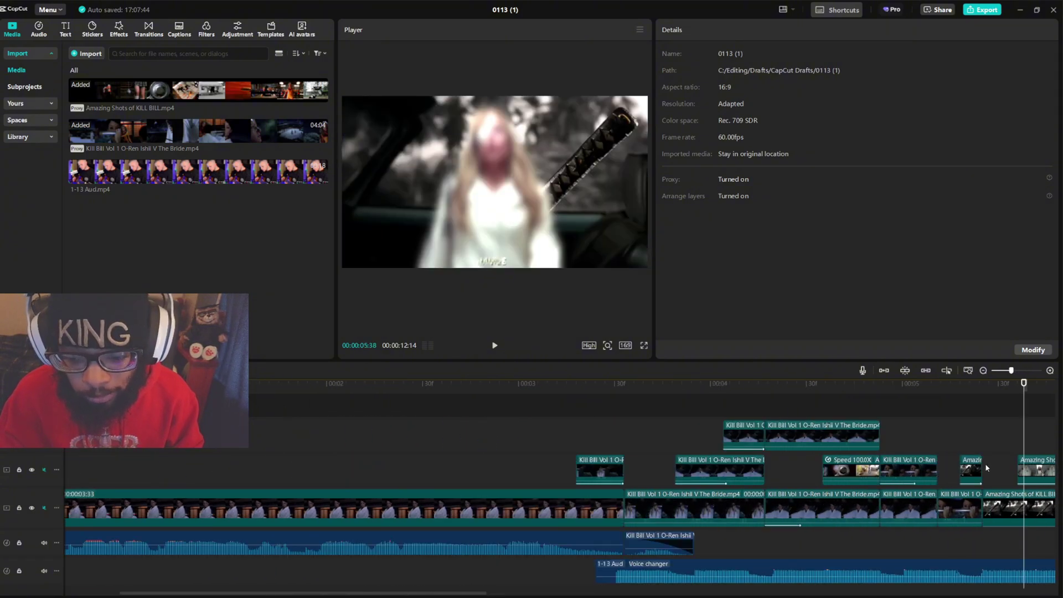
scroll(766, 448, "up", 3)
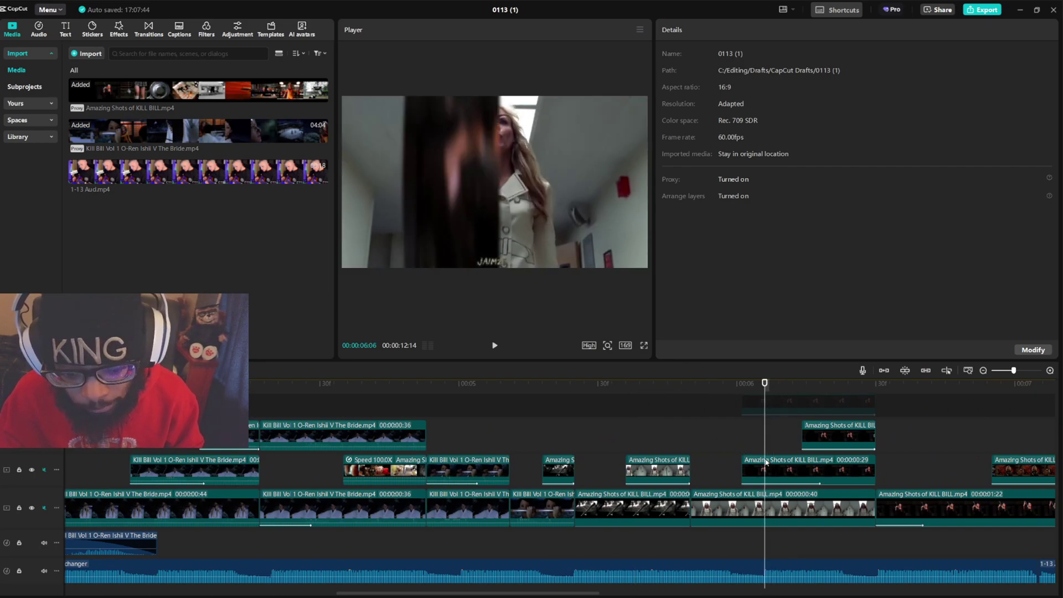
left_click_drag(766, 388, 845, 424)
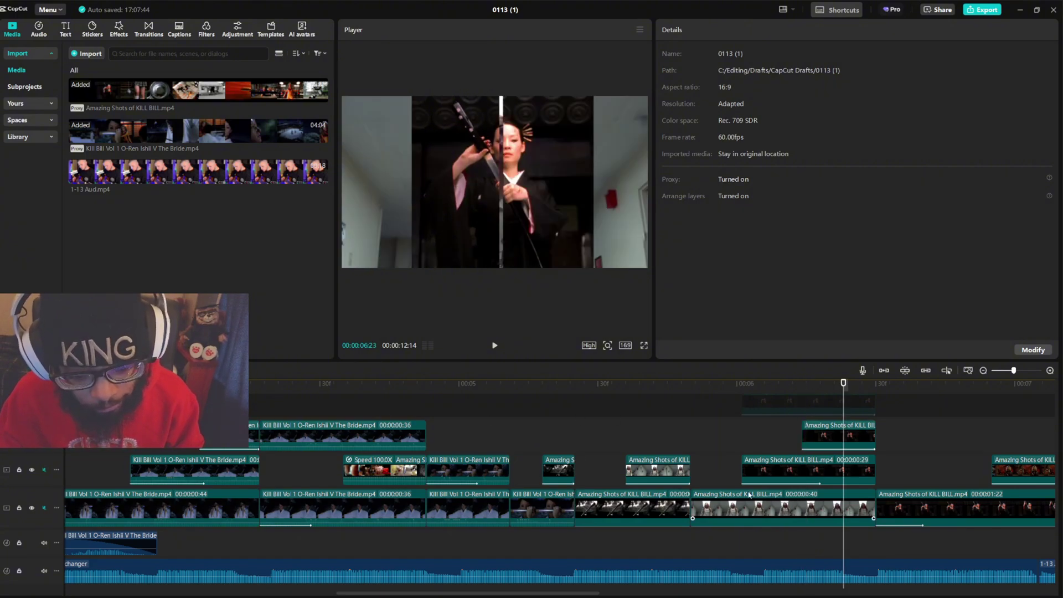
- Place the playhead at 00:00:06:01, select the topmost overlay clip and unhide its track
left_click(748, 472)
left_click(743, 395)
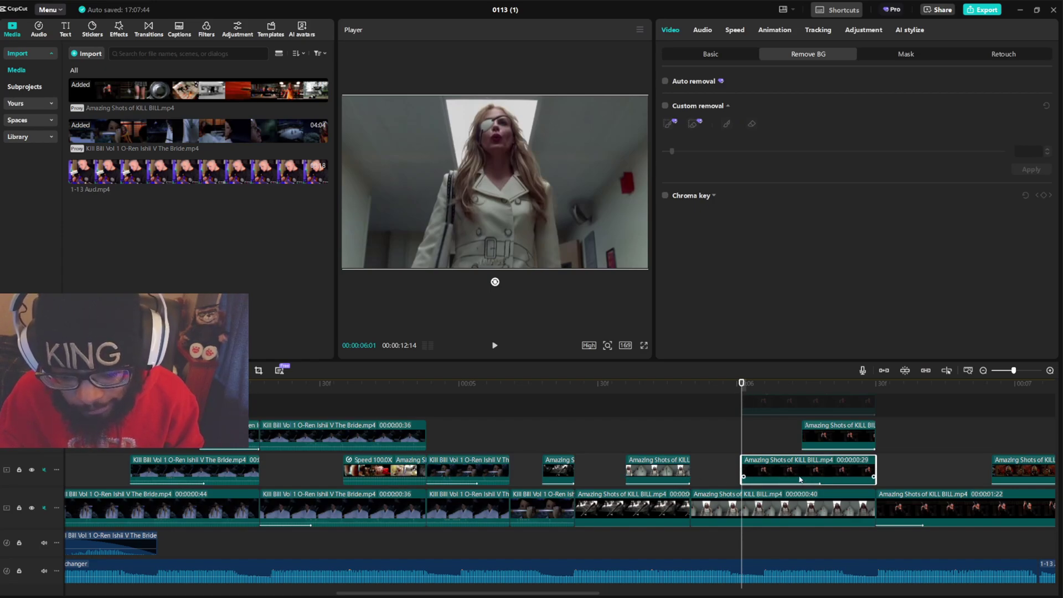
left_click(751, 406)
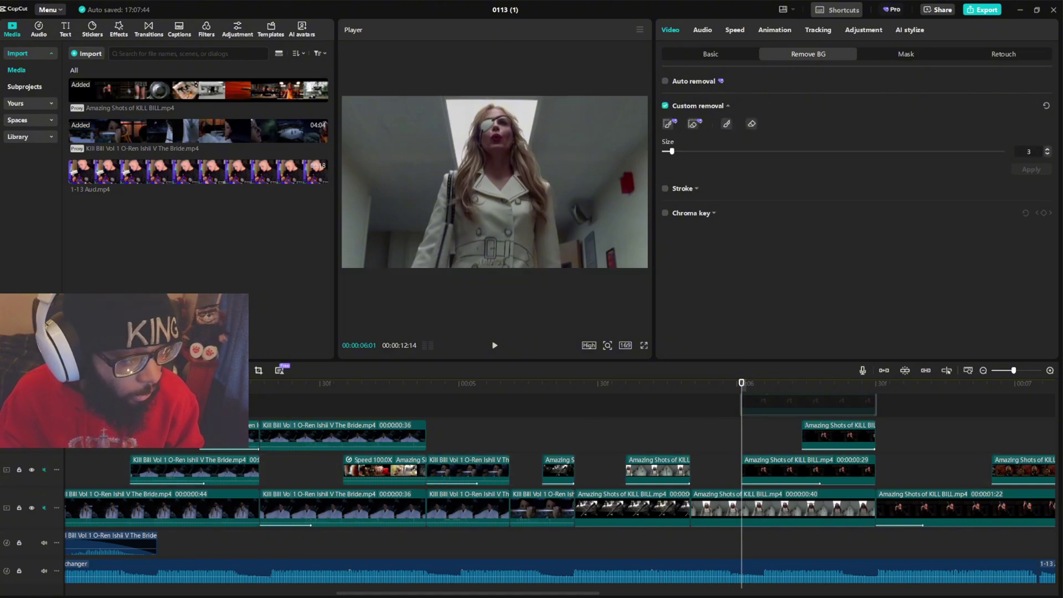
left_click(32, 404)
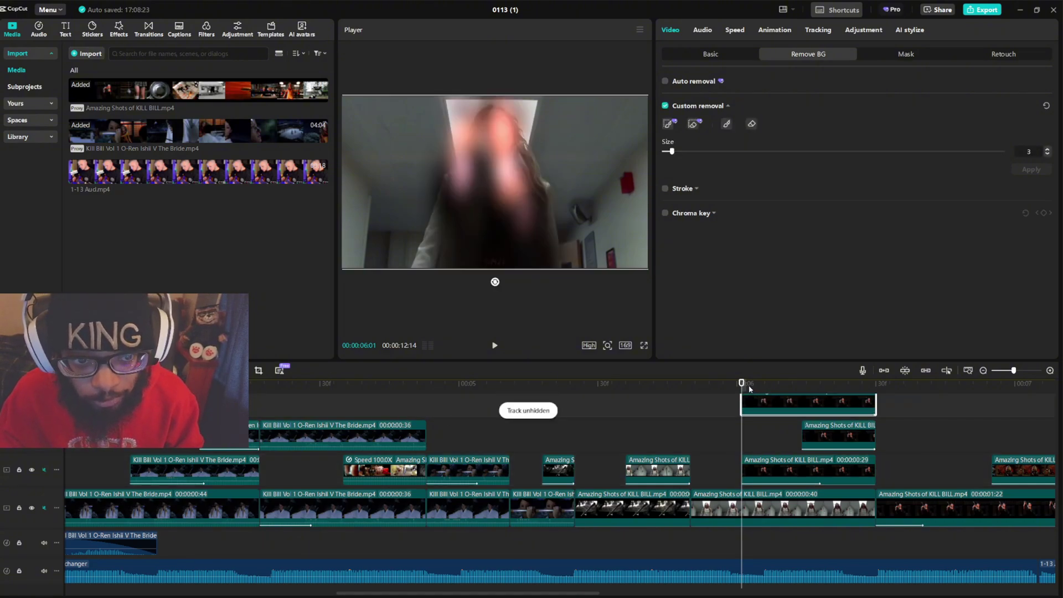
- Remove the In animation from the selected topmost overlay clip of the kimono woman and return to its background removal settings
left_click(775, 31)
left_click(674, 95)
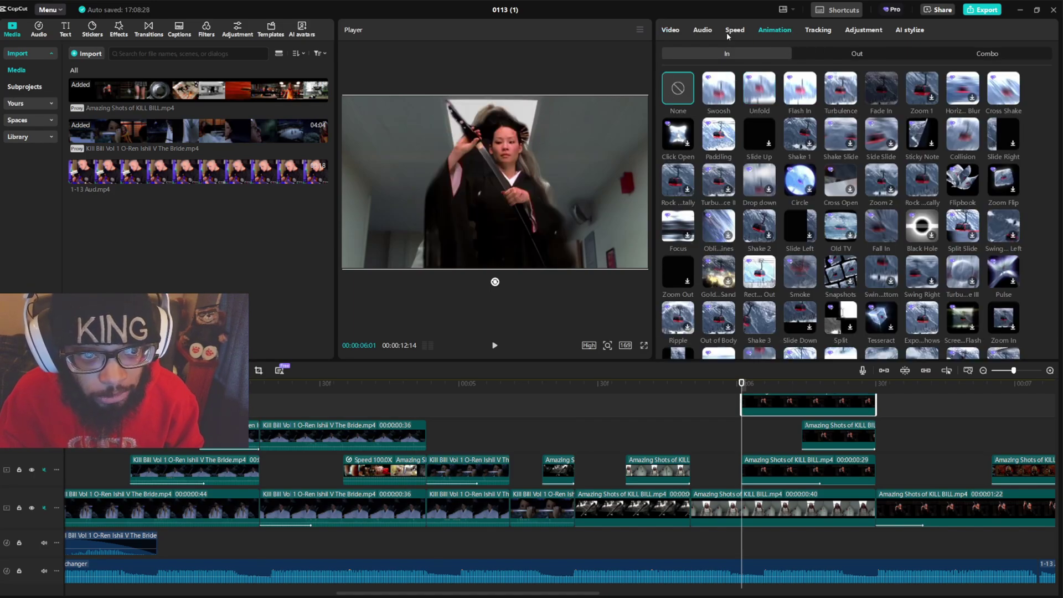
left_click(669, 31)
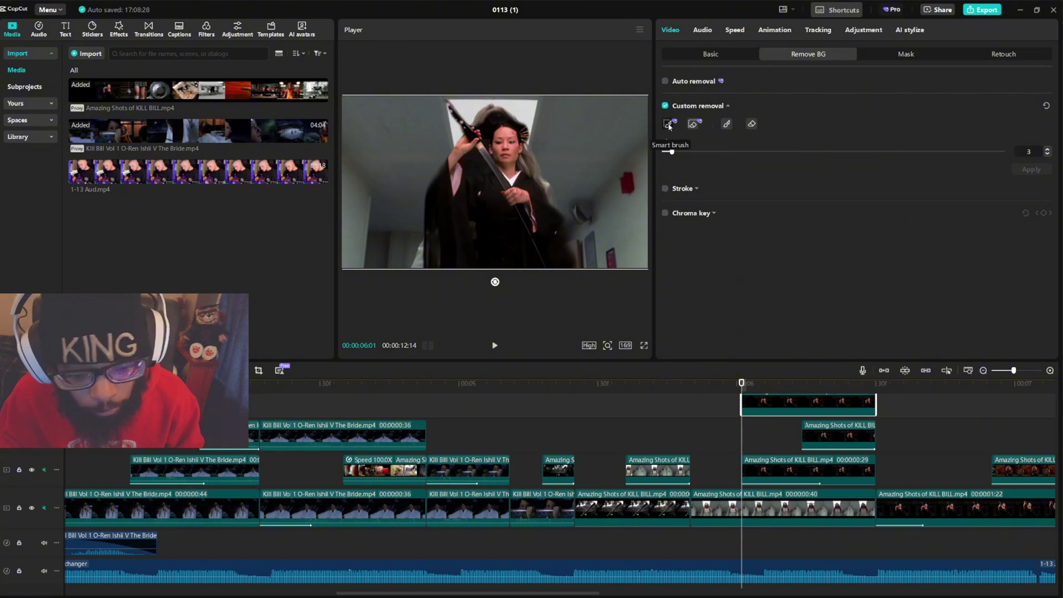
- With the playhead at 00:00:06:08, brush the custom removal selection over the kimono woman at size 3 and apply the cutout
left_click_drag(742, 383, 813, 385)
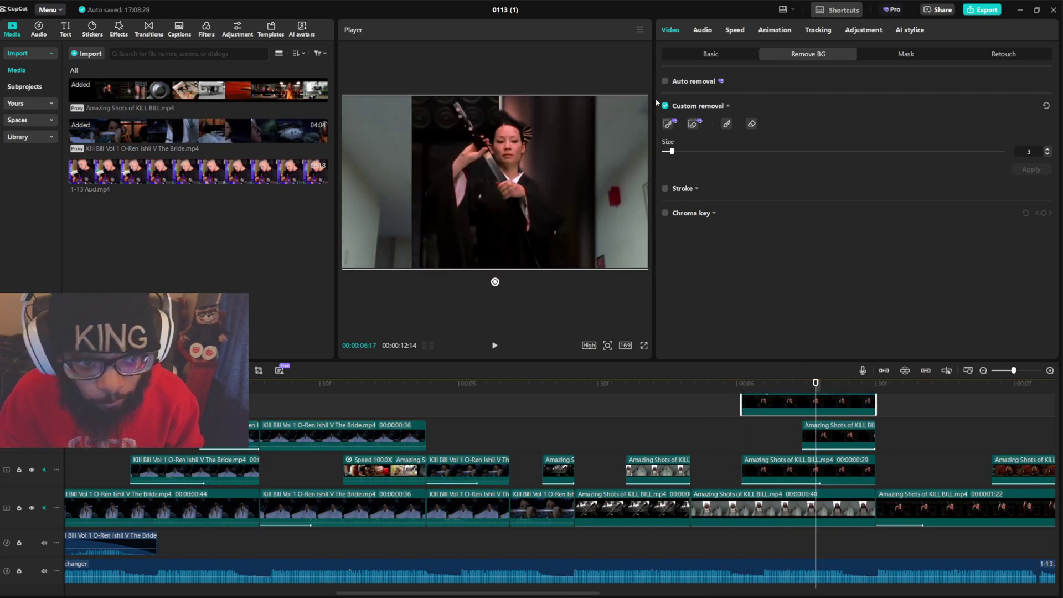
left_click(385, 383)
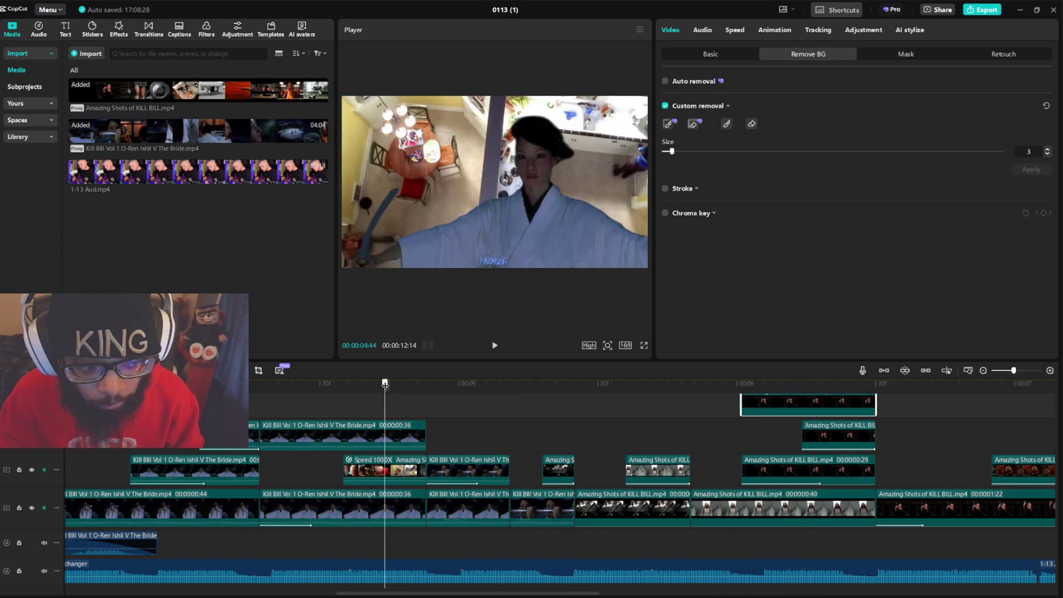
left_click_drag(385, 383, 774, 423)
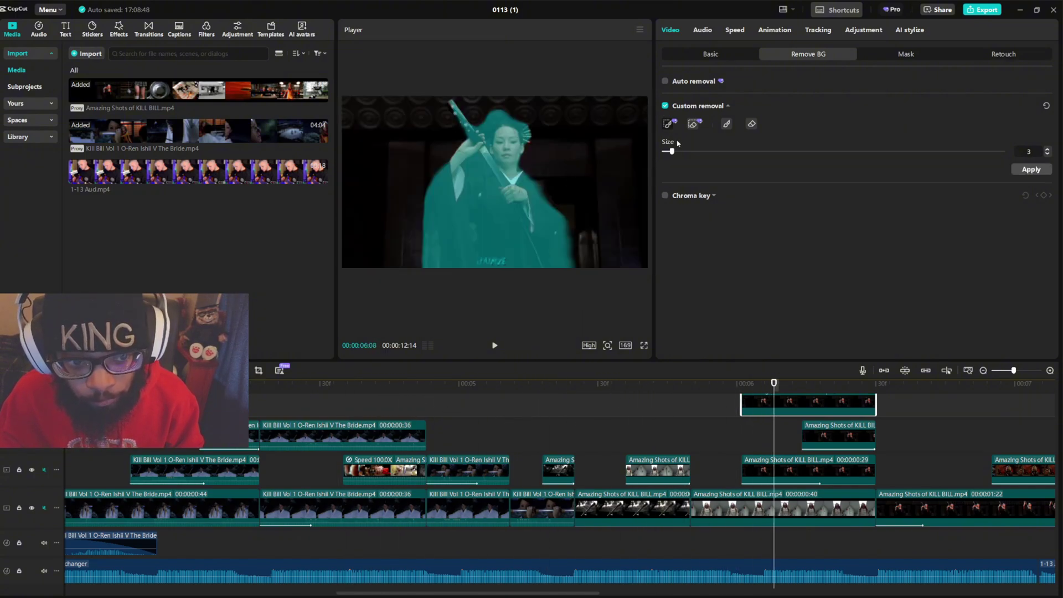
left_click(1018, 172)
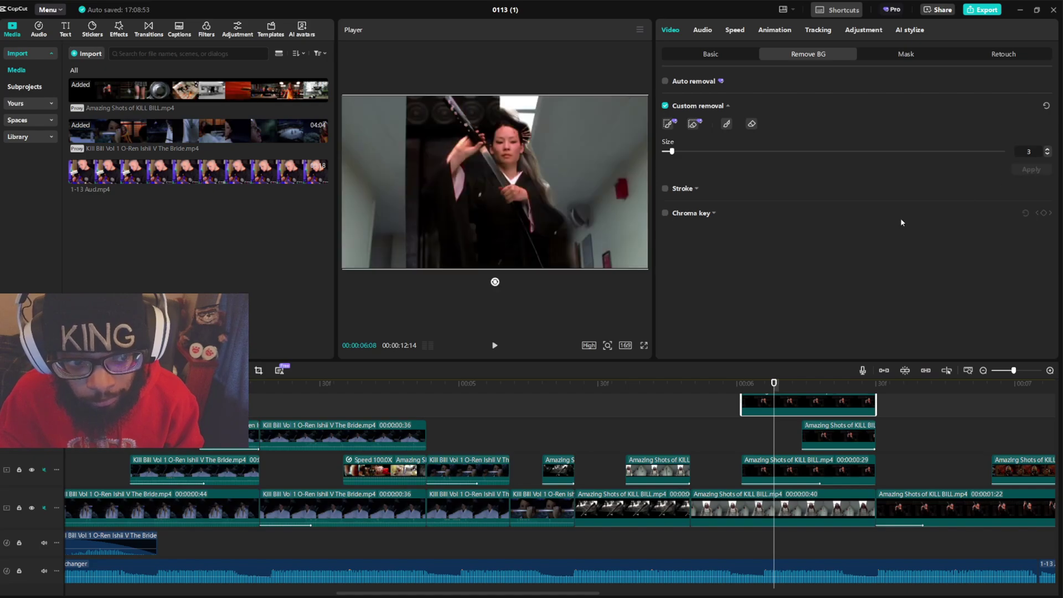
mouse_move(774, 383)
left_mouse_down()
mouse_move(847, 388)
mouse_move(759, 388)
mouse_move(843, 389)
left_mouse_up()
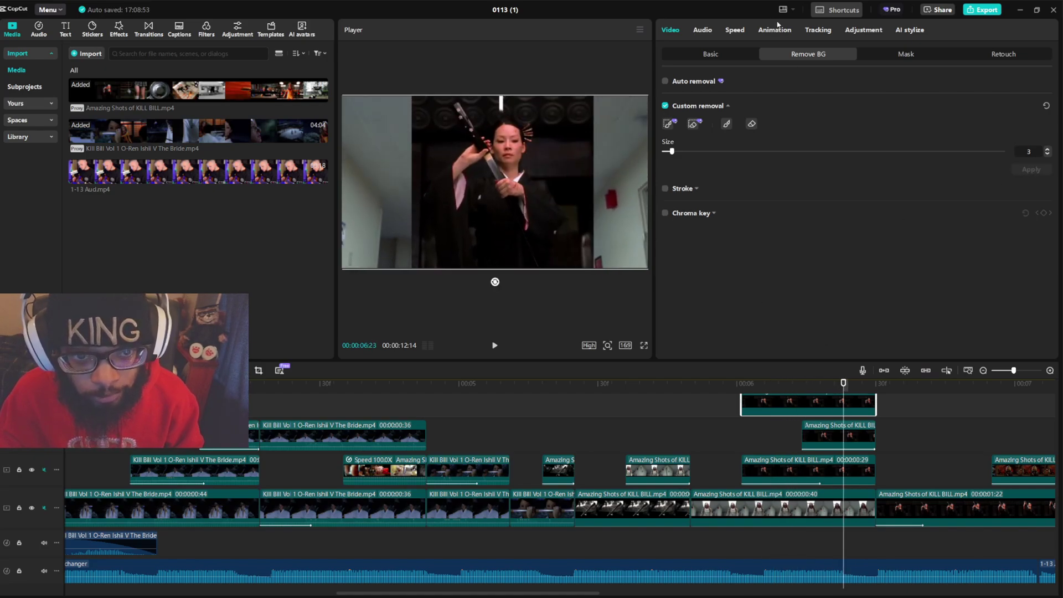
- Give the kimono woman's topmost clip the Unfold In animation with a duration of 0.2 s
left_click(773, 32)
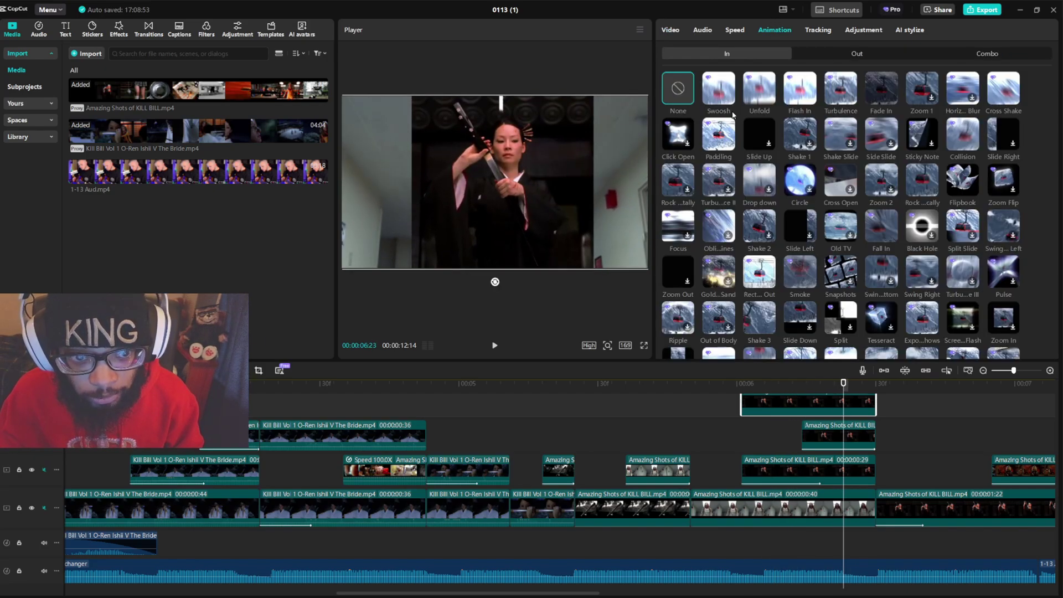
left_click(754, 92)
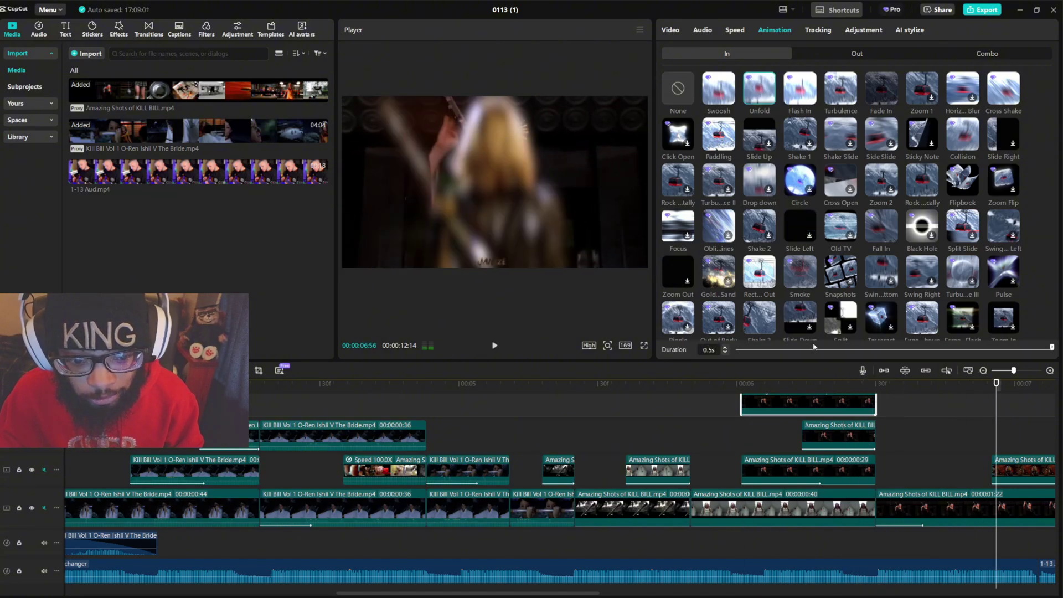
left_click(768, 349)
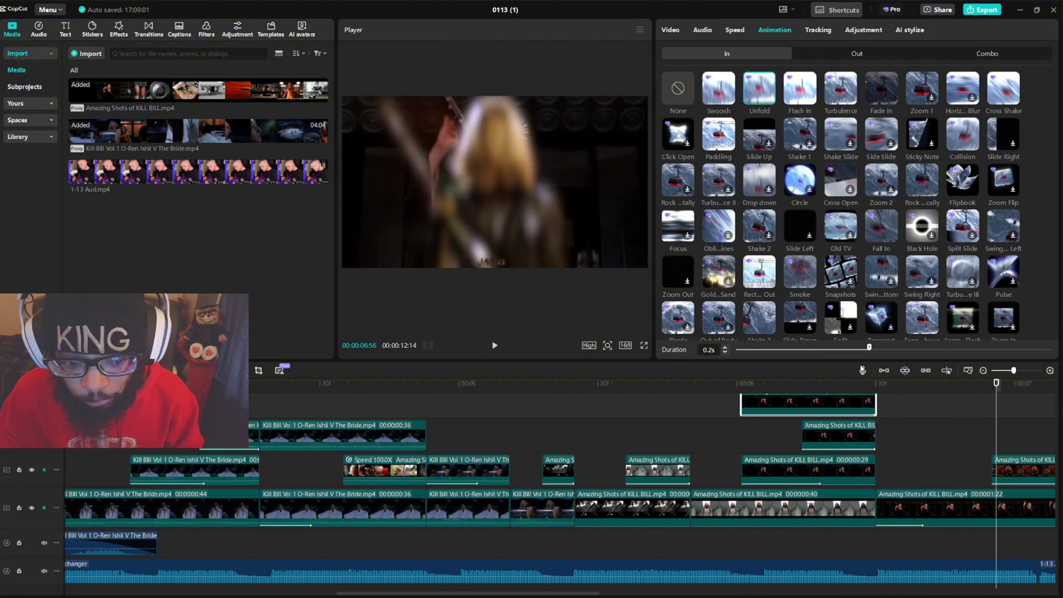
- Play the edit from 00:00:04:46 to about 00:00:06:48 to review how the kimono woman's layers enter
left_click(394, 383)
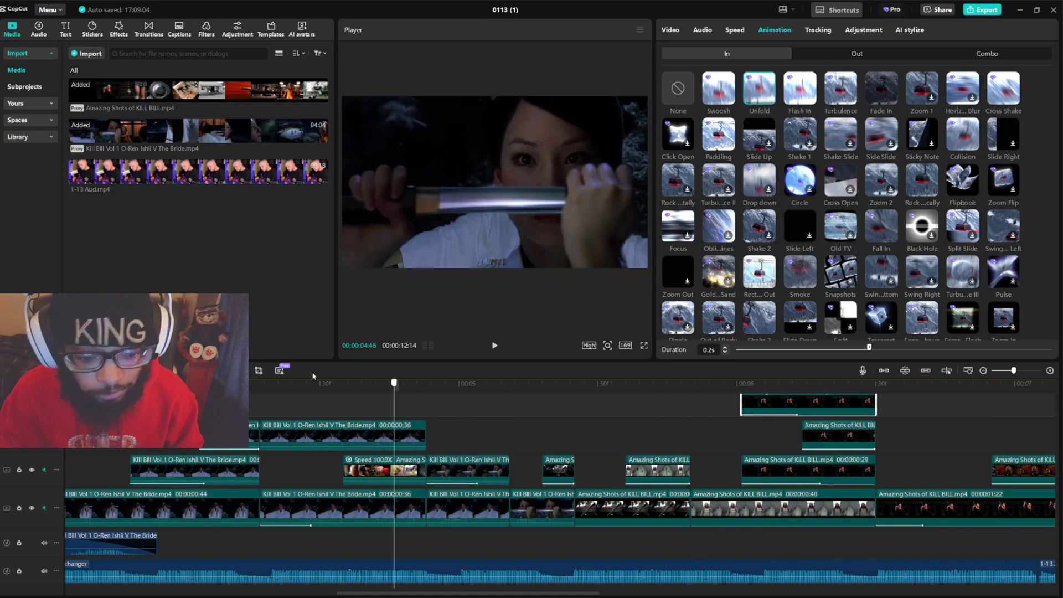
scroll(655, 440, "down", 4)
key("space")
scroll(650, 394, "up", 3)
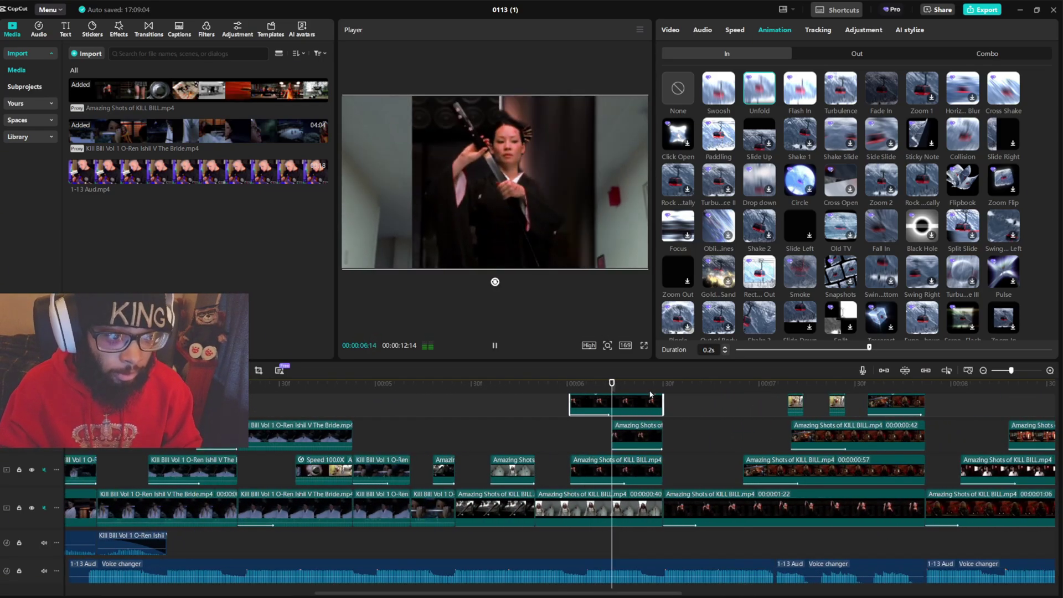
key("space")
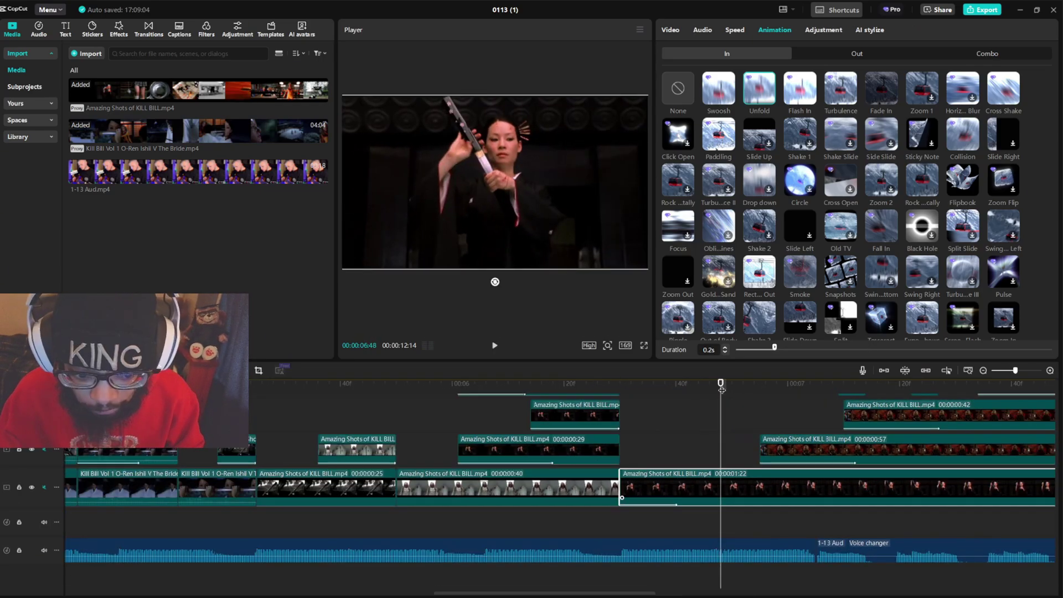
left_click(691, 396)
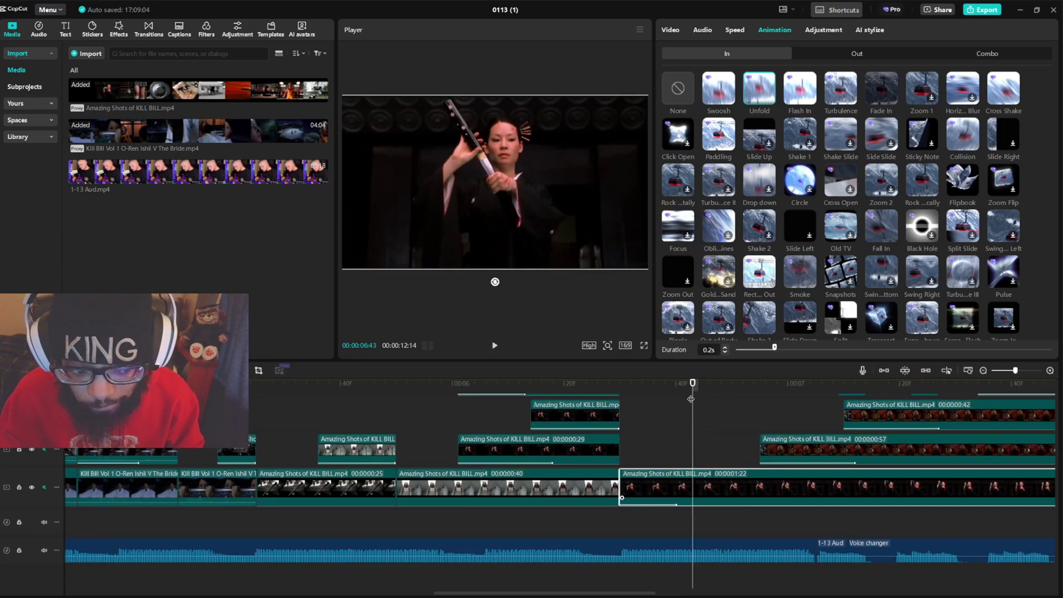
left_click(690, 410)
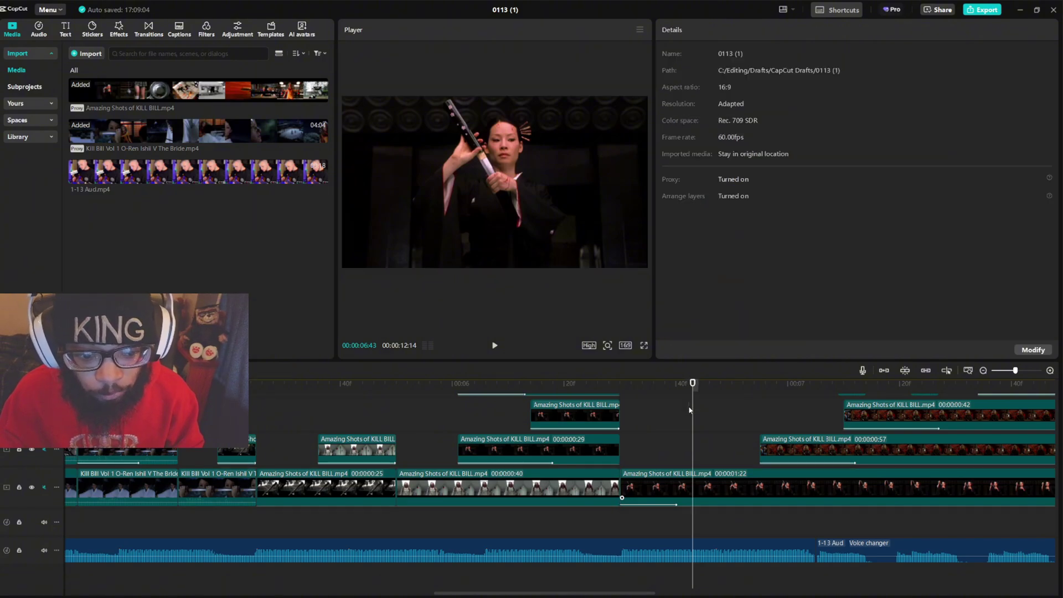
- Rewind and replay the run of transitions through about 00:00:06:26
left_click_drag(675, 388, 65, 372)
key("space")
scroll(423, 415, "down", 4)
scroll(423, 415, "up", 2)
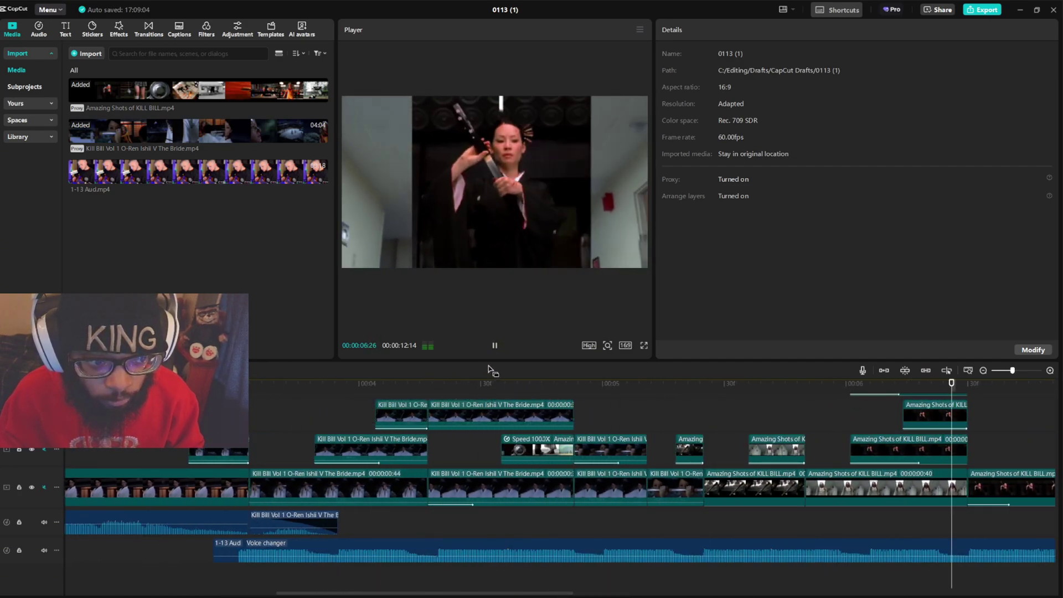
key("space")
- Inspect the In animation of the main-track sword woman clip at 00:00:04:26, and scrub ahead to 00:00:04:59
left_click_drag(556, 380, 453, 348)
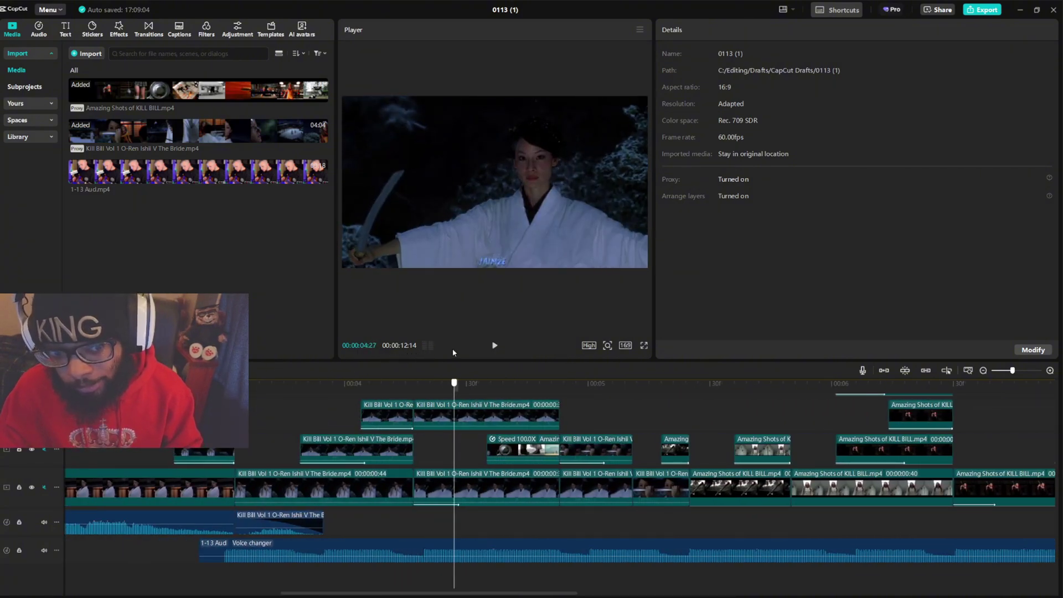
left_click(472, 490)
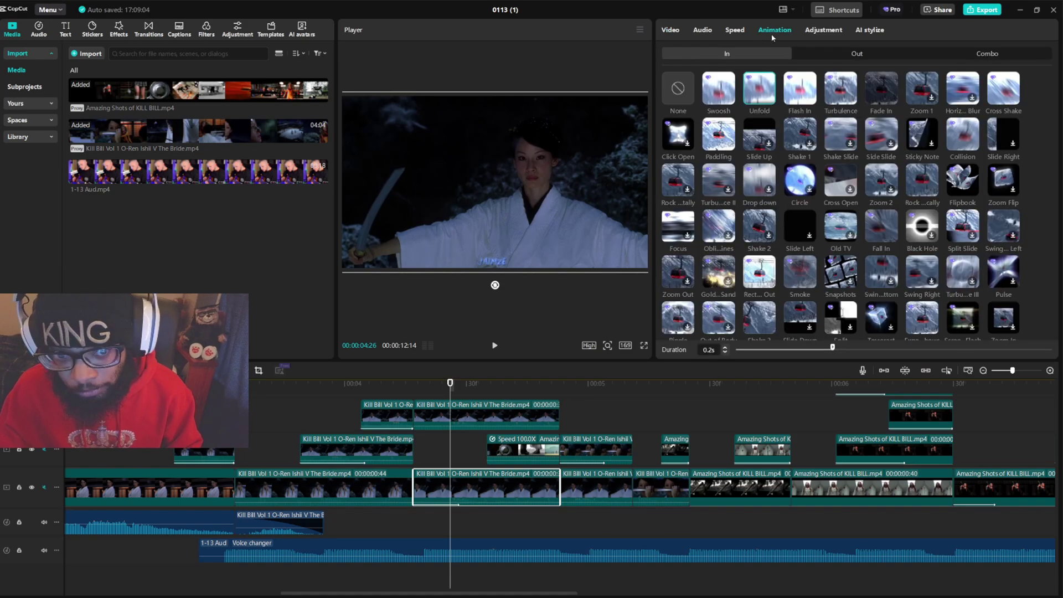
left_click(557, 385)
left_click_drag(557, 390, 596, 415)
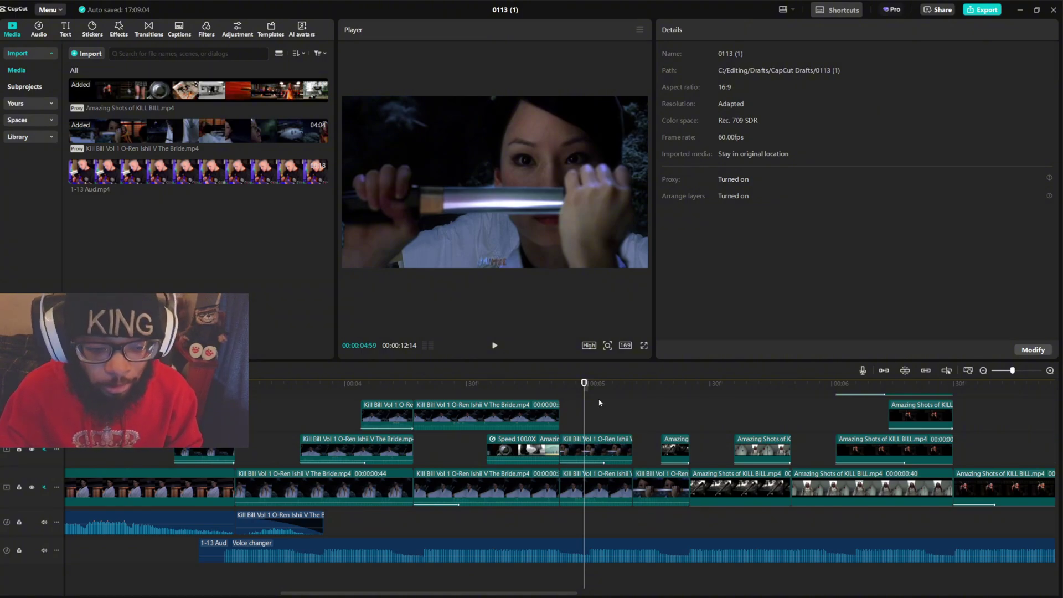
- Replay the edit from about 00:00:03:26 to 00:00:06:45 to review the sequence of layered transitions
scroll(590, 401, "down", 2, "ctrl")
left_click_drag(582, 396, 352, 390)
key("space")
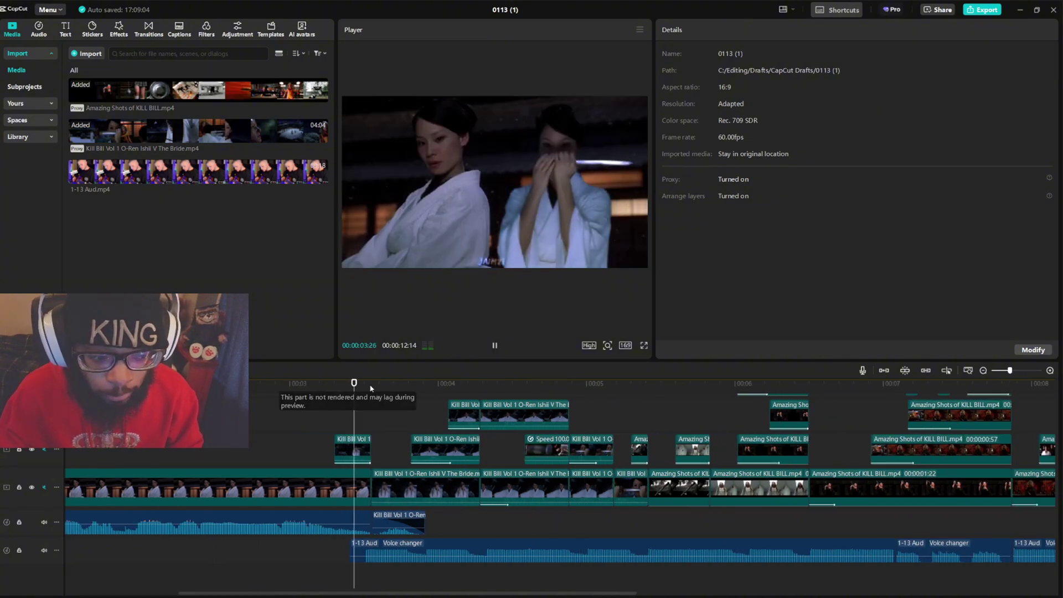
scroll(621, 443, "down", 1, "ctrl")
scroll(609, 443, "right", 1)
scroll(636, 439, "up", 3, "ctrl")
scroll(637, 439, "up", 1)
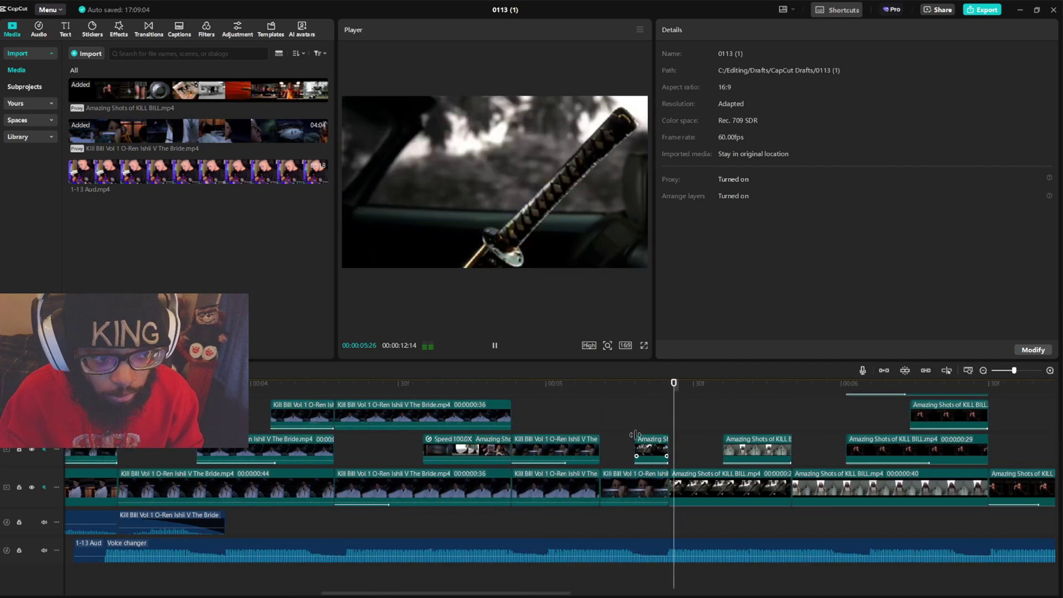
key("space")
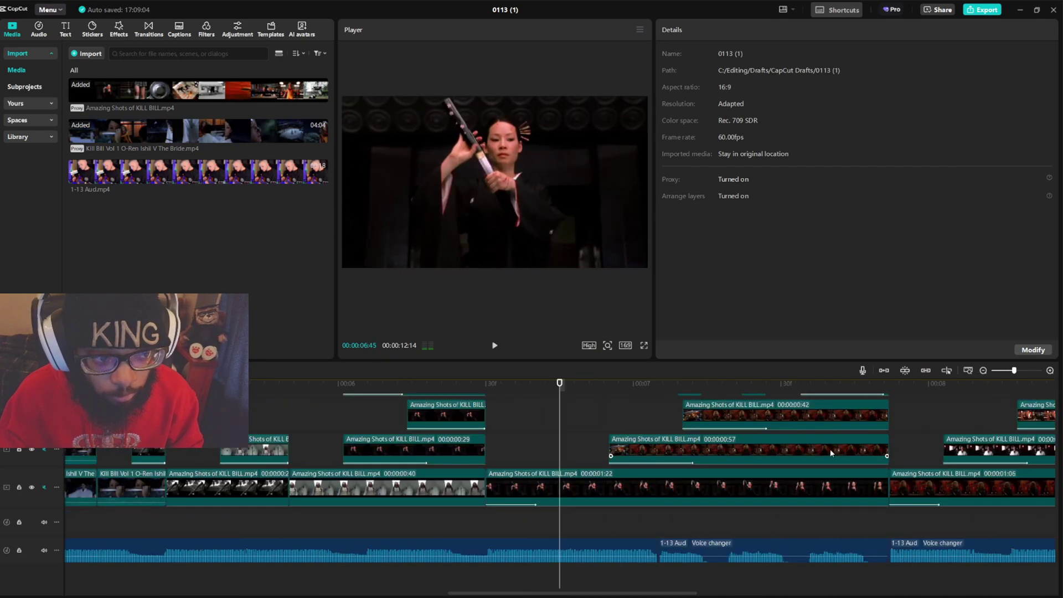
- Scrub and play from 00:00:06:45 to 00:00:07:49 to examine how the leather-jacket woman's shot is layered
scroll(609, 435, "up", 2, "ctrl")
left_click_drag(552, 403, 727, 432)
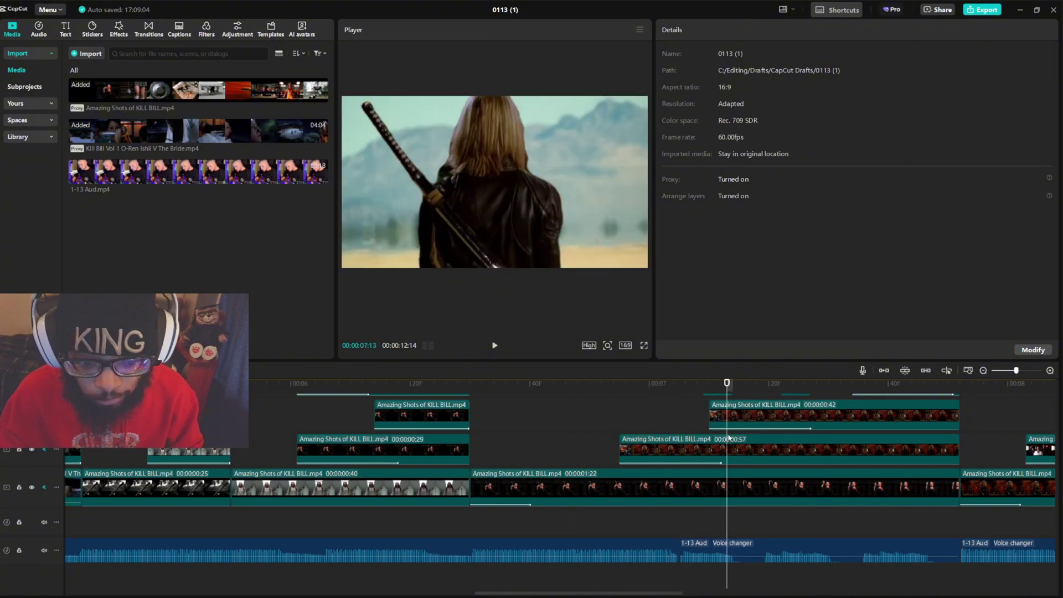
scroll(710, 439, "up", 2)
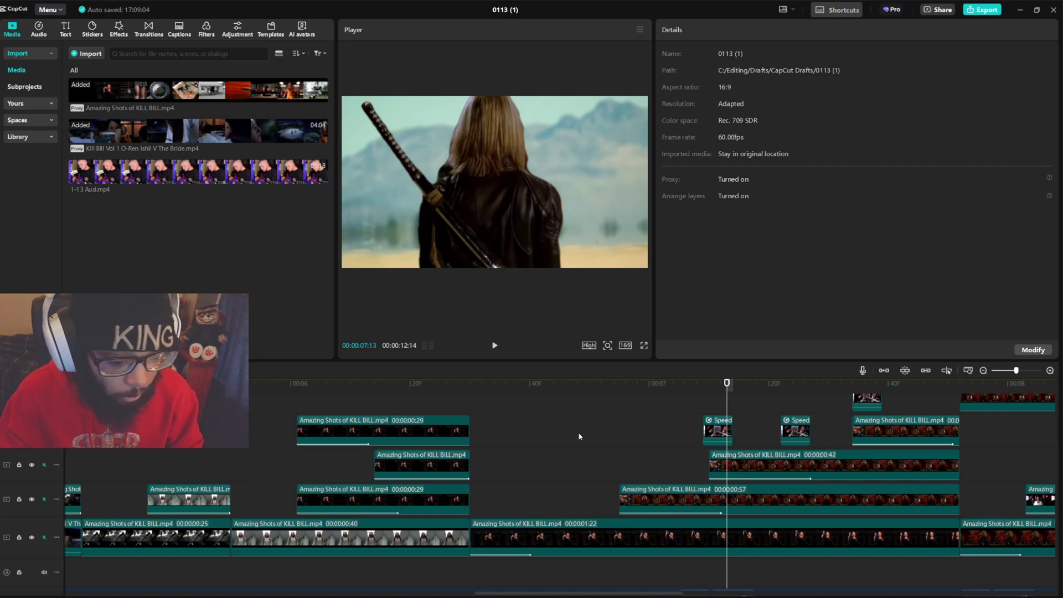
left_click(691, 383)
key("space")
key("space")
scroll(854, 410, "down", 3)
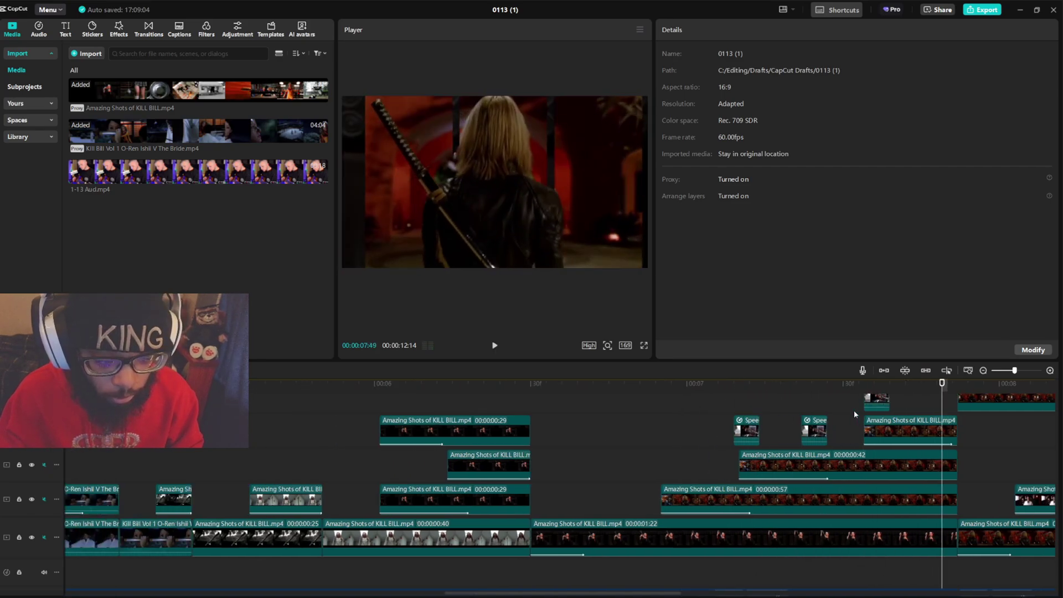
- Move back to about 00:00:07:10 and step frame by frame through the sped-up background clips behind the leather-jacket woman
left_click_drag(940, 387, 767, 402)
key("Right")
key("Right")
key("Right")
key("Right")
key("Right")
key("Right")
key("Right")
key("Right")
key("Right")
key("Right")
key("Right")
key("Right")
key("Right")
key("Right")
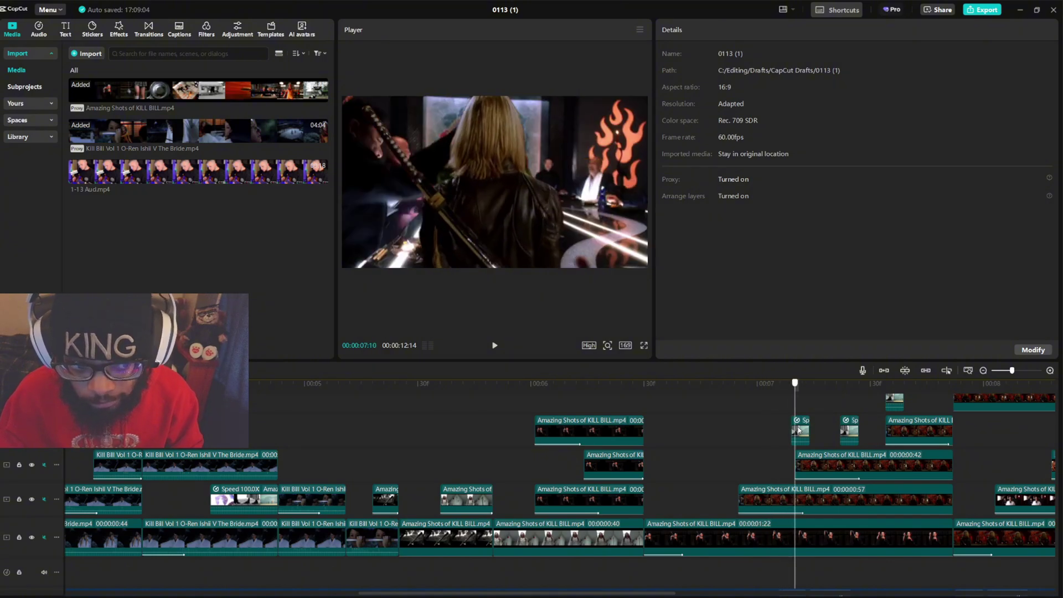
- Place the playhead at 00:00:06:58 and select the 57-frame leather-jacket woman clip directly above the main track
scroll(928, 433, "up", 1)
left_click(928, 433)
left_click_drag(924, 387, 749, 388)
scroll(751, 472, "down", 1)
left_click(752, 472)
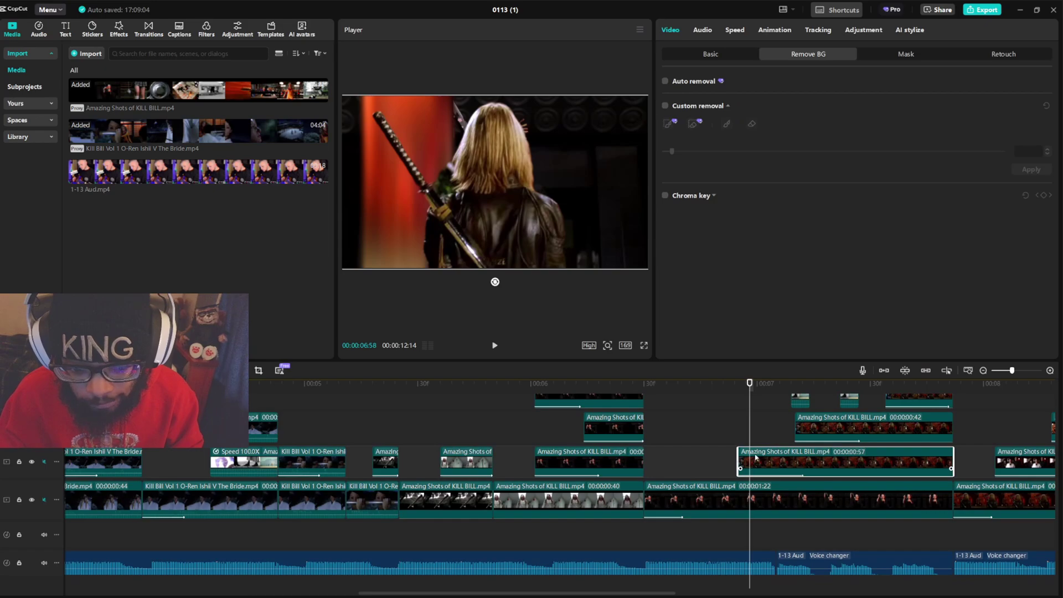
- At 00:00:06:56, cut out the leather-jacket woman on the topmost 57-frame clip with custom removal at size 3 and apply it
scroll(760, 432, "up", 2)
mouse_move(749, 394)
left_mouse_down()
mouse_move(739, 394)
mouse_move(953, 395)
mouse_move(741, 399)
left_mouse_up()
scroll(785, 444, "down", 1)
scroll(770, 419, "up", 1)
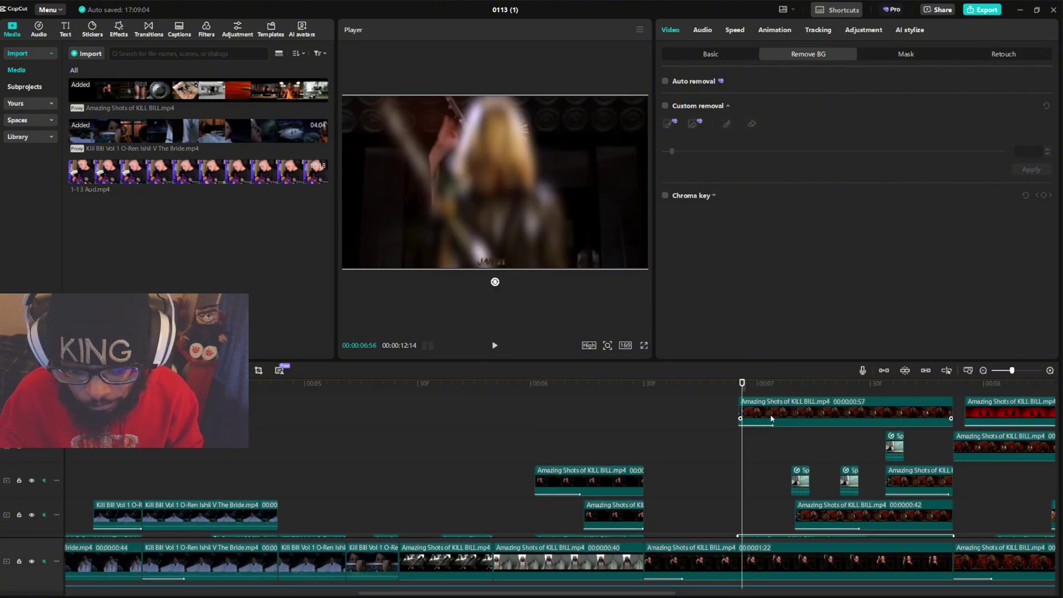
left_click(665, 105)
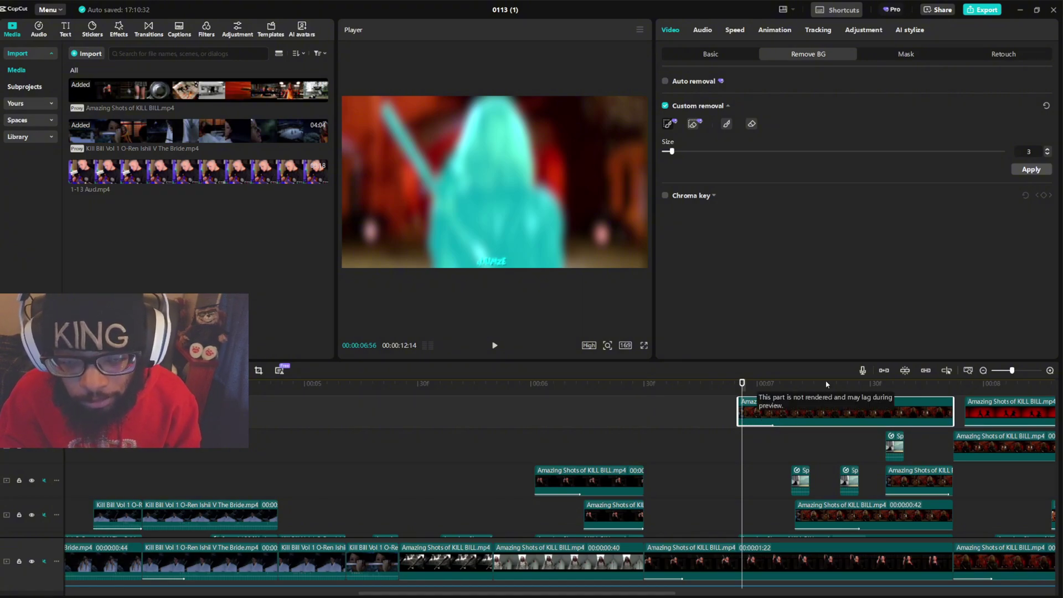
left_click(1030, 170)
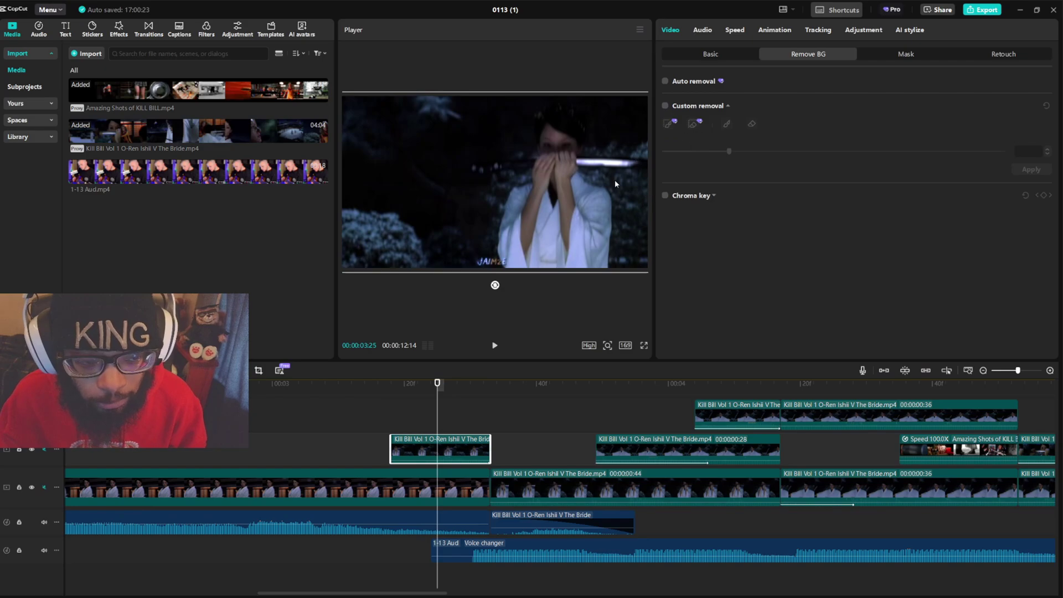
- Turn on custom removal for the selected overlay clip of the white-robed woman at 00:00:03:25
left_click(666, 106)
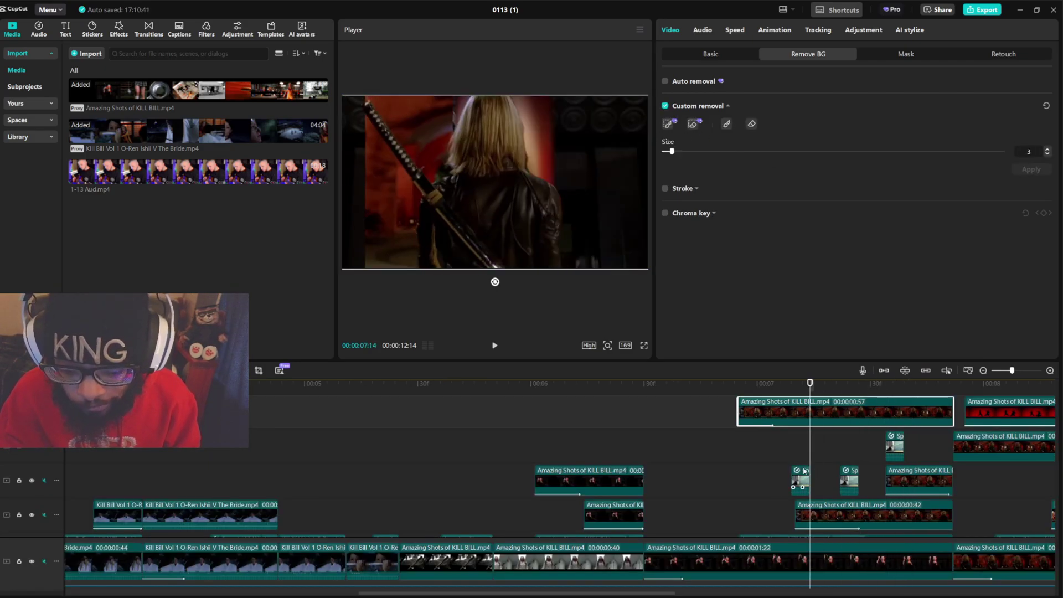
- Play from about 00:00:07:00 to 00:00:07:52 to check the leather-jacket woman's cutout over the changing backgrounds
left_click_drag(818, 391, 764, 387)
key("space")
key("space")
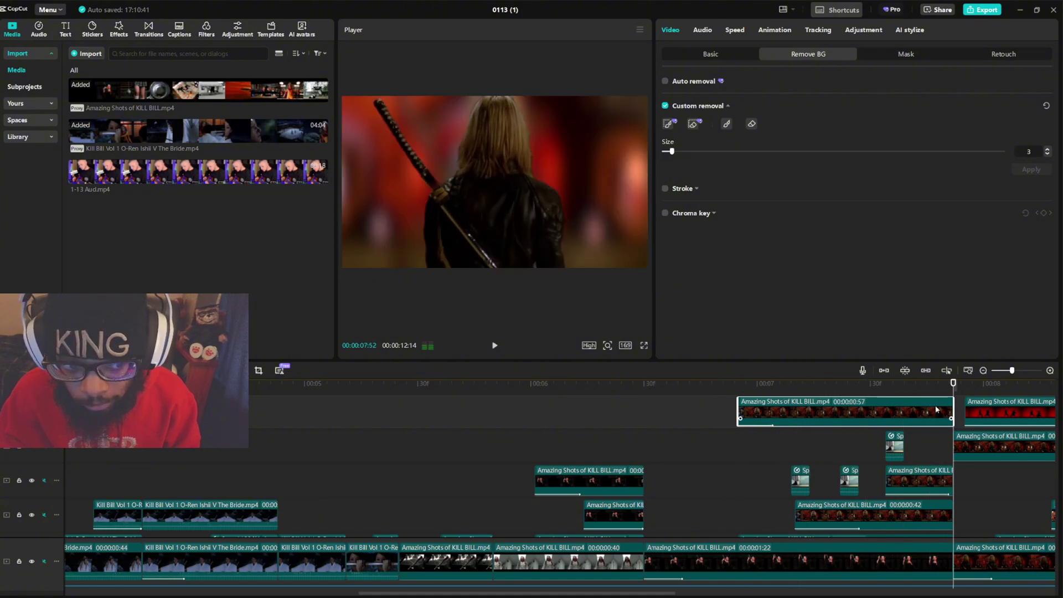
- Hide the topmost overlay track at 00:00:07:57 and scrub to 00:00:08:15 to examine the layers beneath
scroll(961, 410, "down", 1)
scroll(962, 410, "right", 2)
scroll(731, 425, "up", 3)
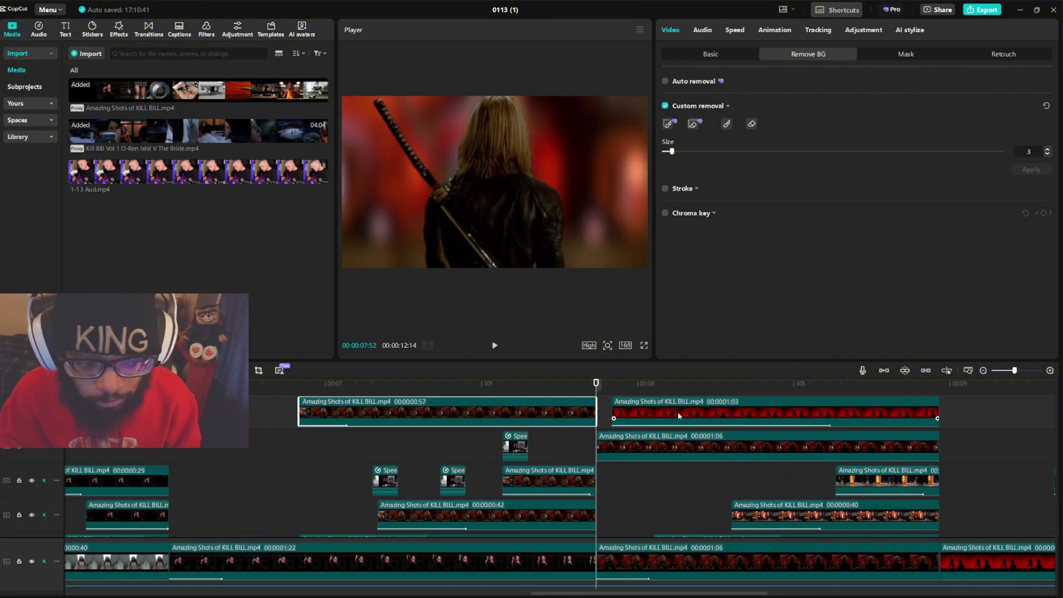
left_click(622, 388)
left_click(32, 412)
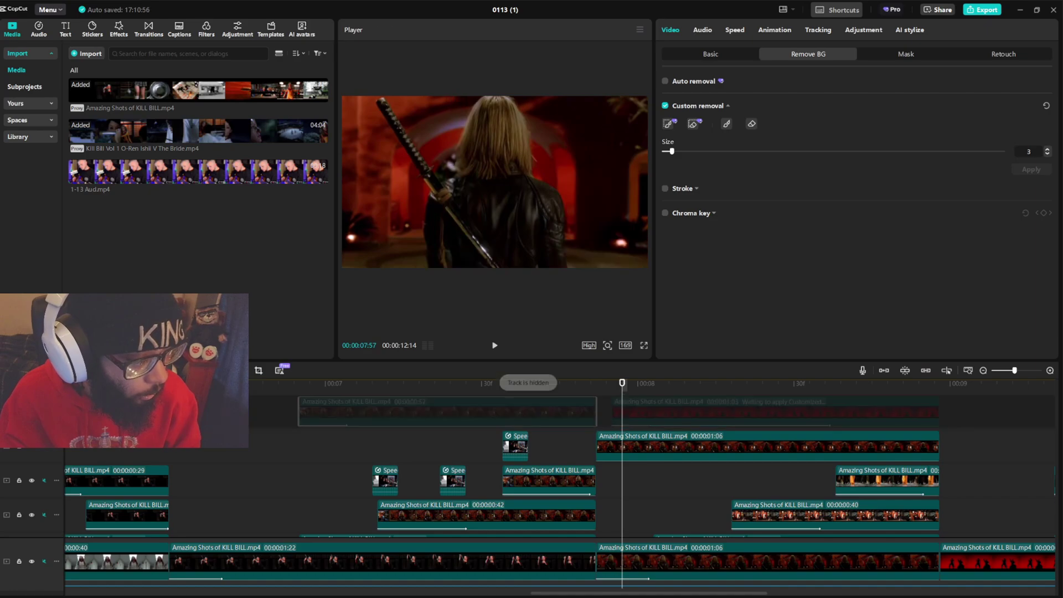
left_click_drag(623, 387, 715, 383)
scroll(774, 419, "down", 3)
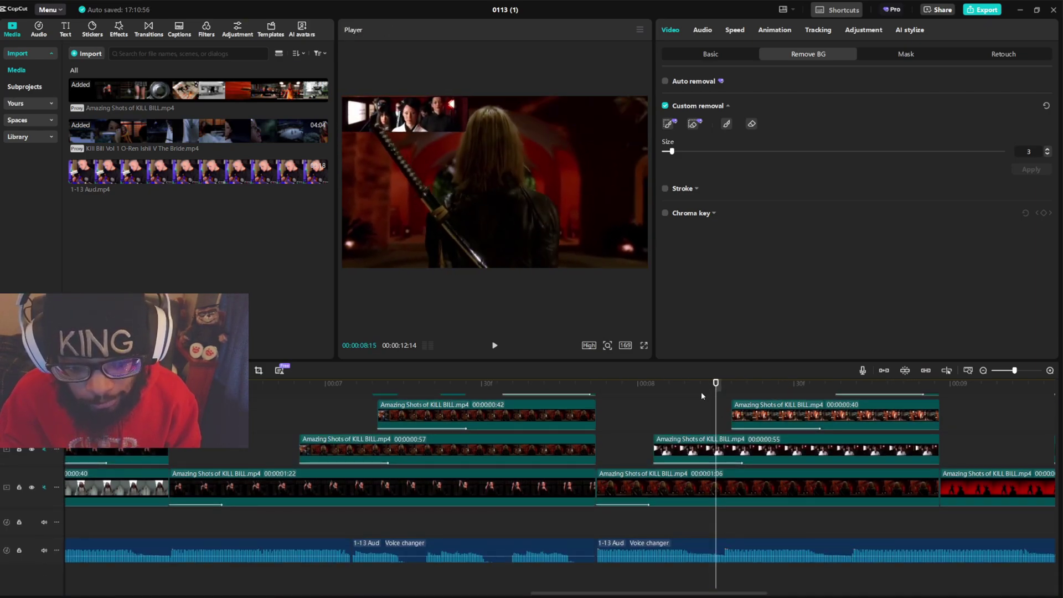
- At 00:00:07:54, redo the custom-removal cutout of the leather-jacket woman on the upper 1:06 overlay clip at size 3 and apply it
left_click(654, 395)
left_click(676, 443)
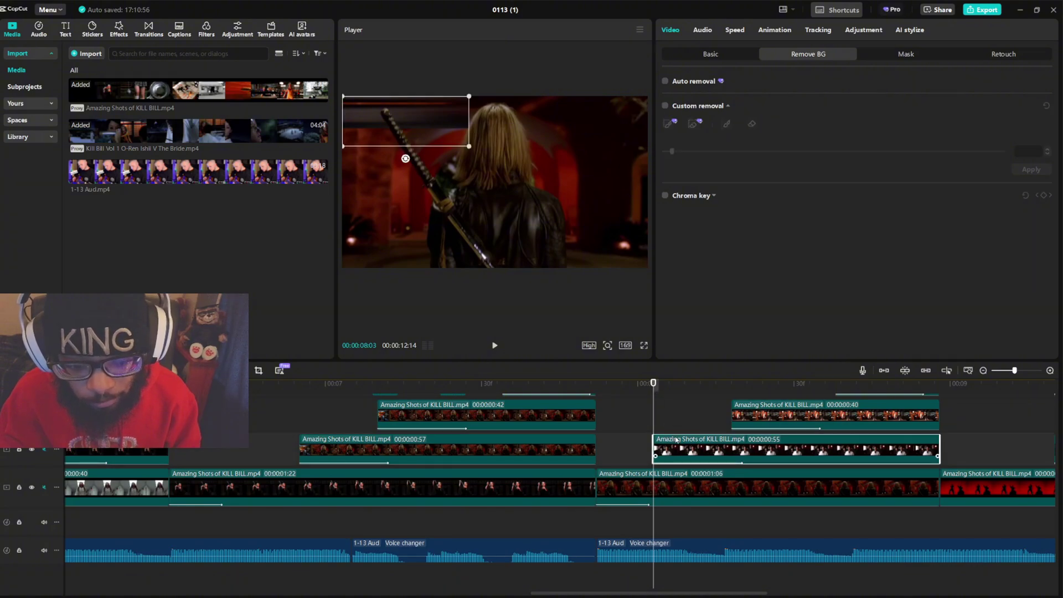
left_click_drag(653, 383, 569, 414)
left_click(617, 489)
scroll(642, 427, "up", 2)
left_click(632, 426)
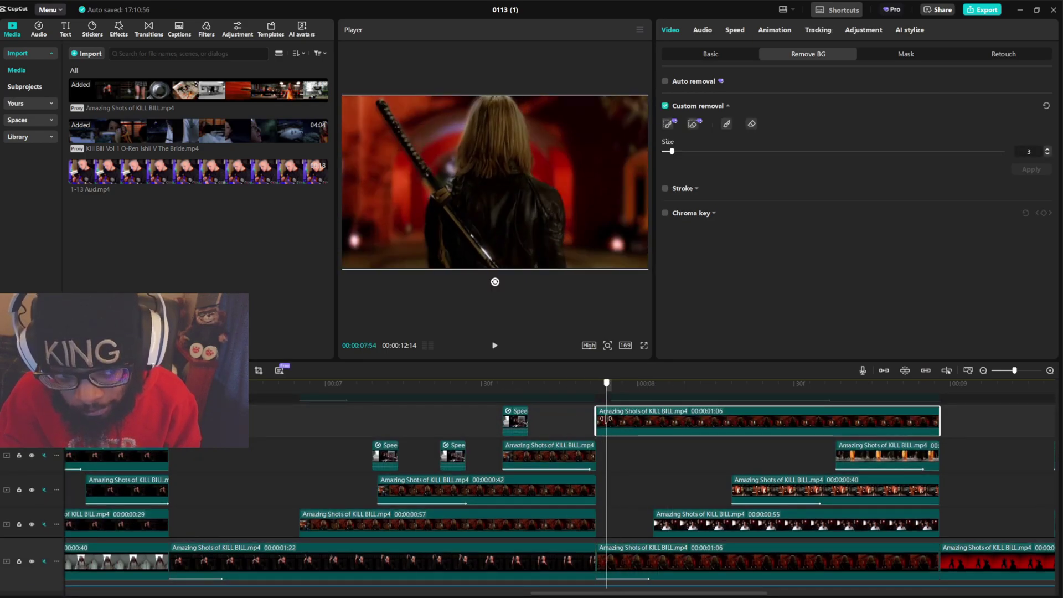
left_click(669, 125)
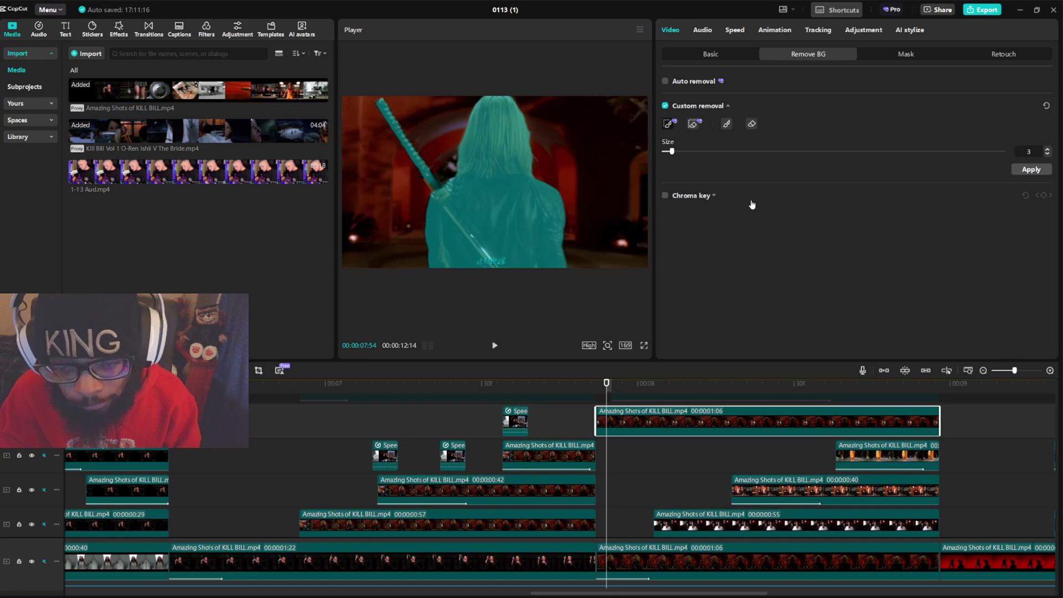
left_click(1039, 172)
- At 00:00:08:10, try the 55-frame overlay clip at 119% and 97% scale in different positions, and restore it to 41% at X -1124, Y 766
scroll(694, 472, "down", 3)
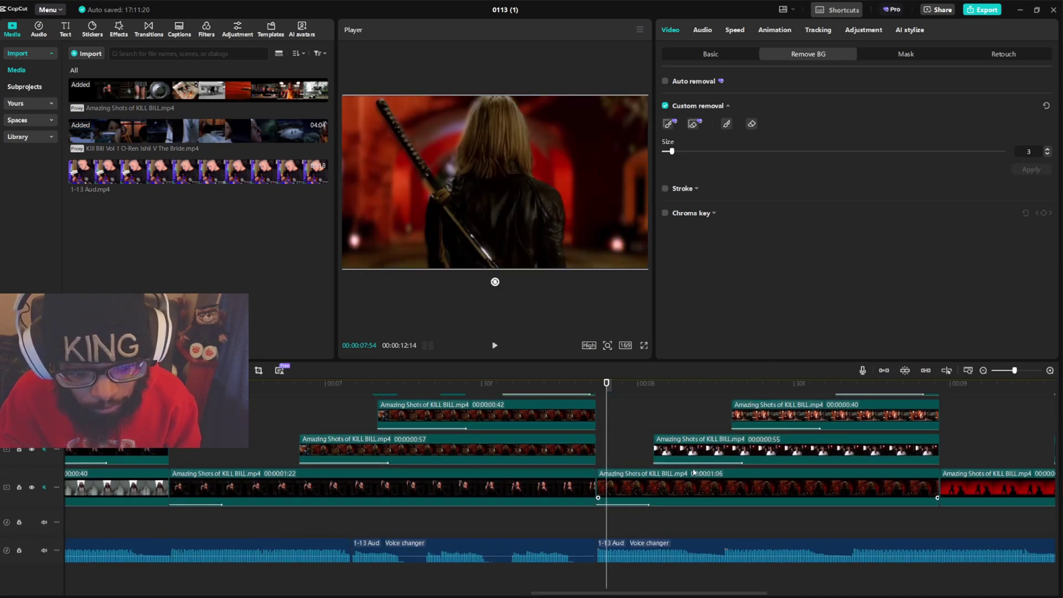
left_click_drag(607, 387, 687, 397)
left_click(674, 444)
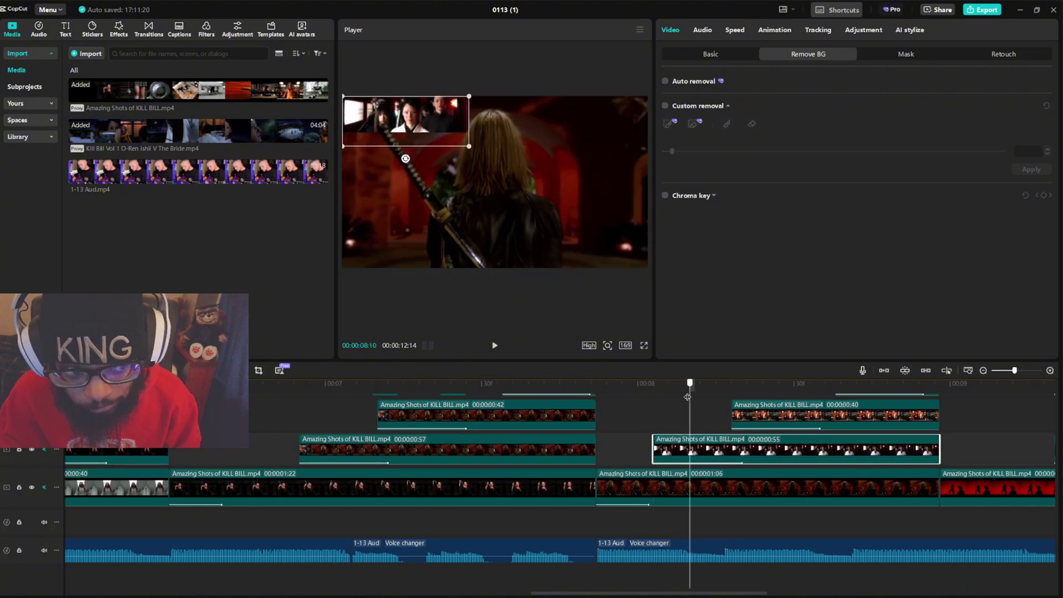
left_click(697, 58)
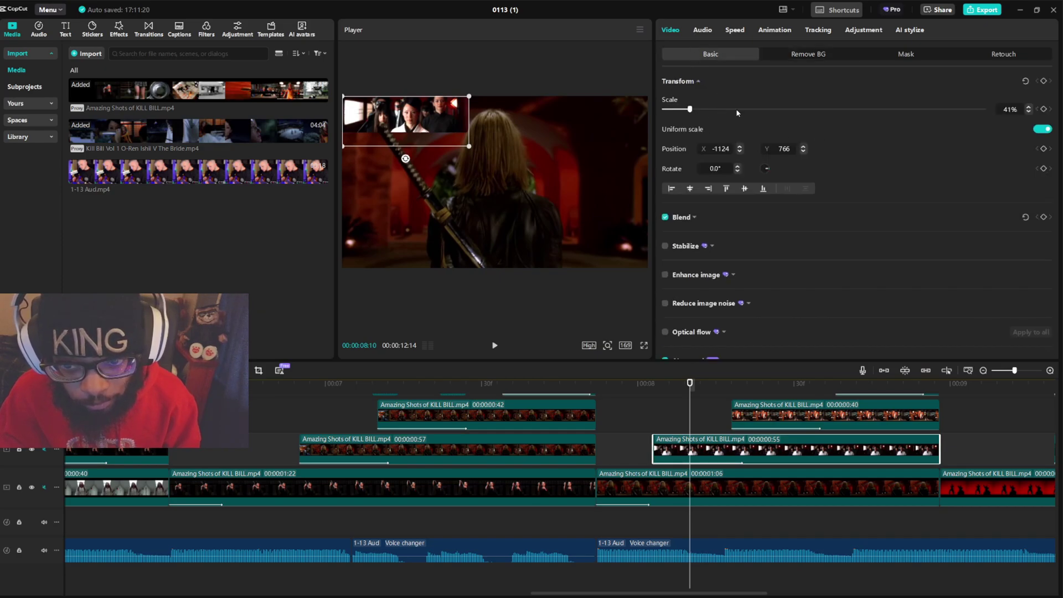
left_click_drag(690, 109, 739, 110)
left_click_drag(492, 142, 580, 220)
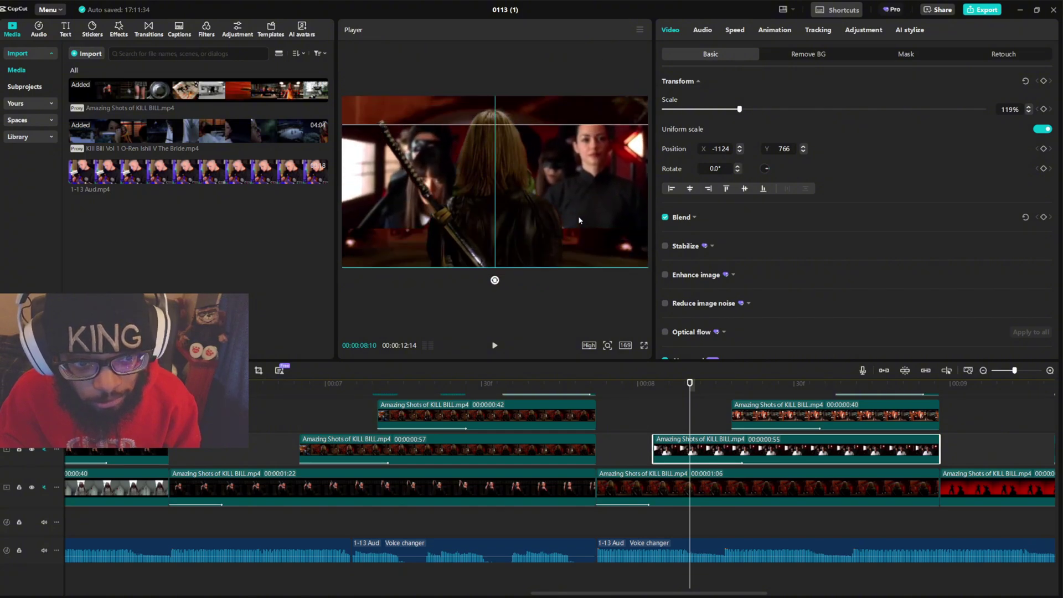
left_click_drag(735, 112, 726, 109)
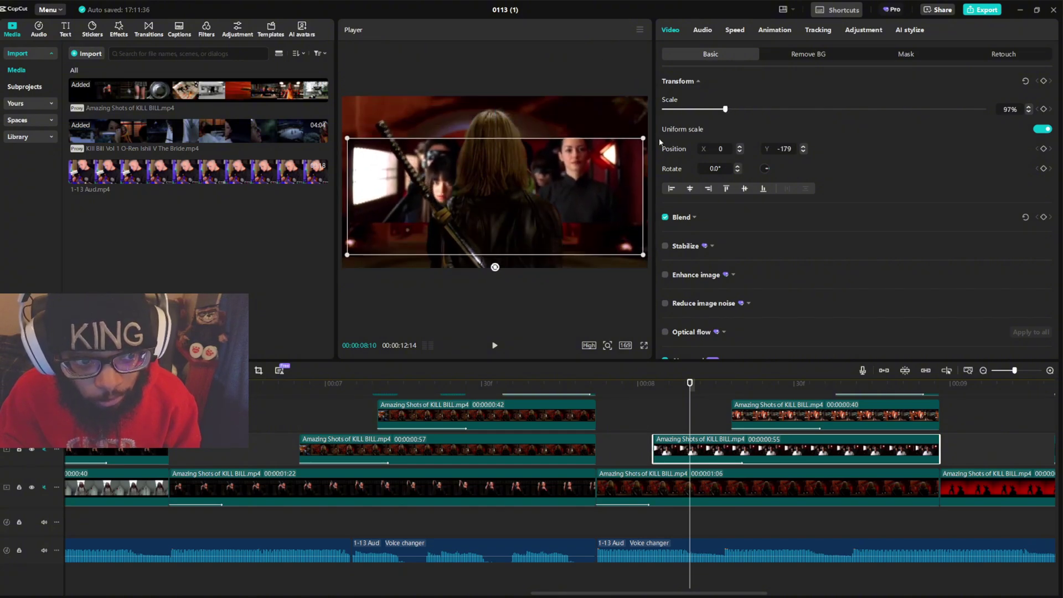
left_click_drag(544, 161, 510, 156)
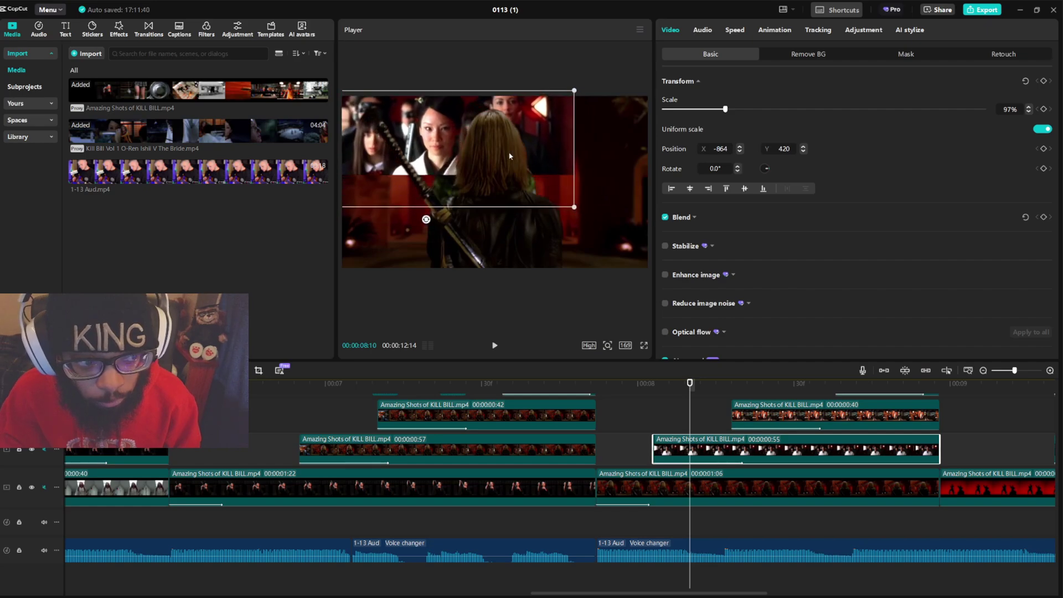
left_click_drag(574, 207, 469, 145)
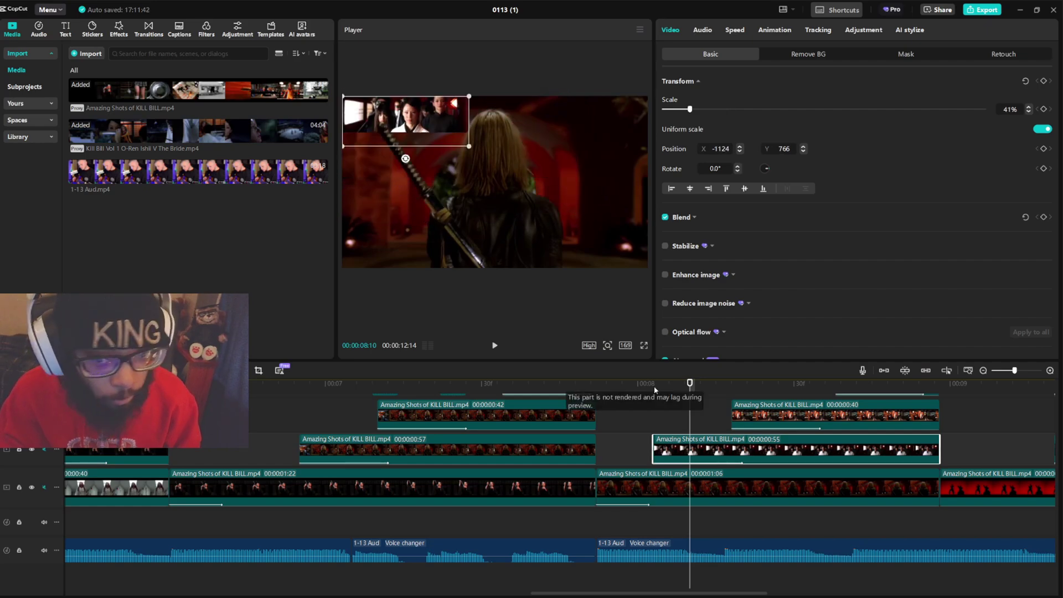
- Set the 55-frame overlay clip's filmstrip mask to size 550 with feather 0
left_click(906, 55)
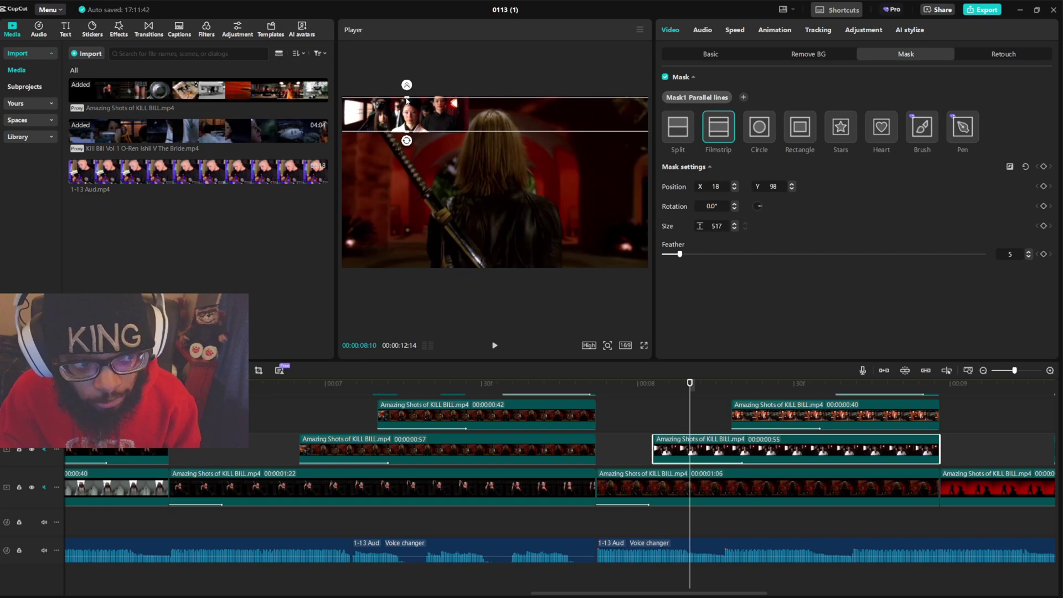
left_click_drag(407, 101, 415, 104)
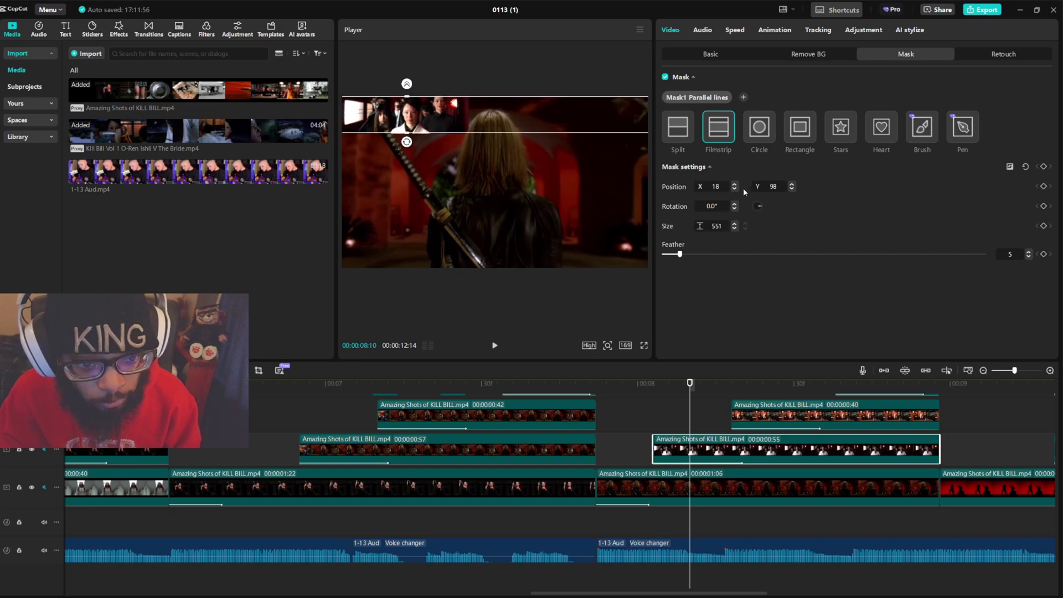
left_click(734, 229)
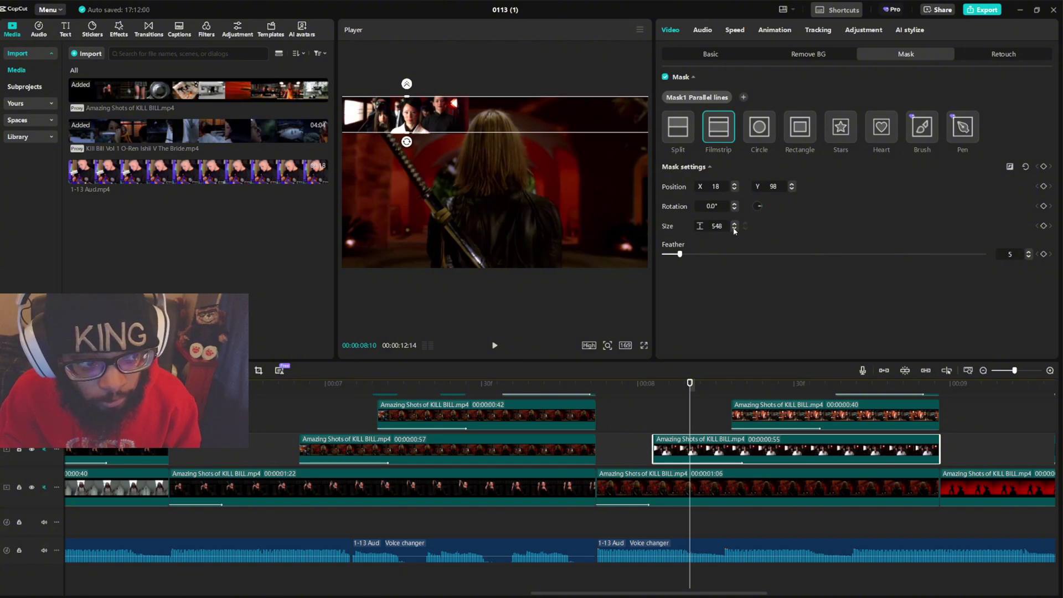
left_click(733, 229)
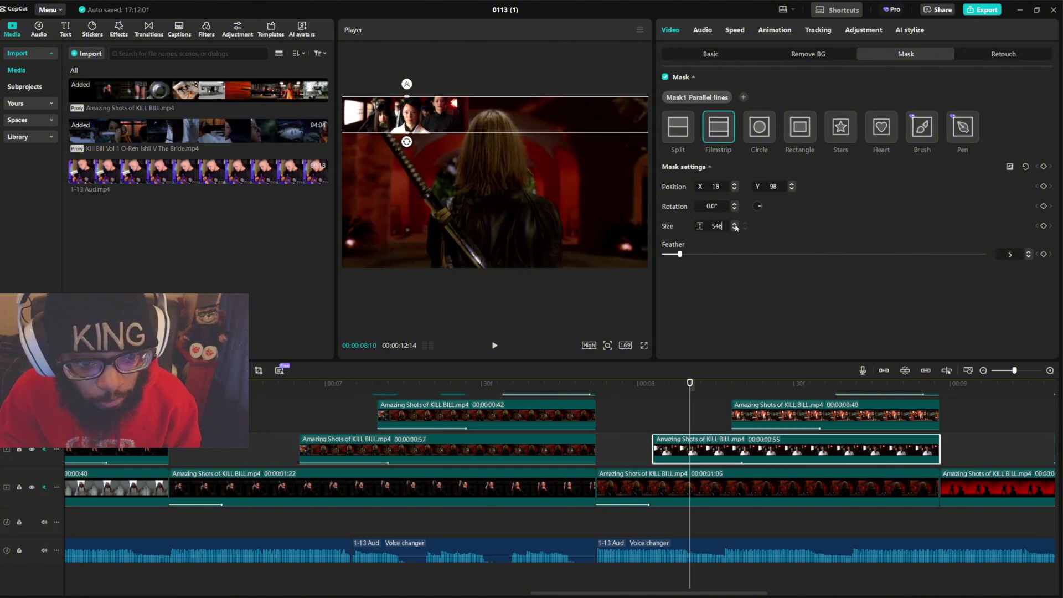
left_click(734, 224)
left_click(735, 224)
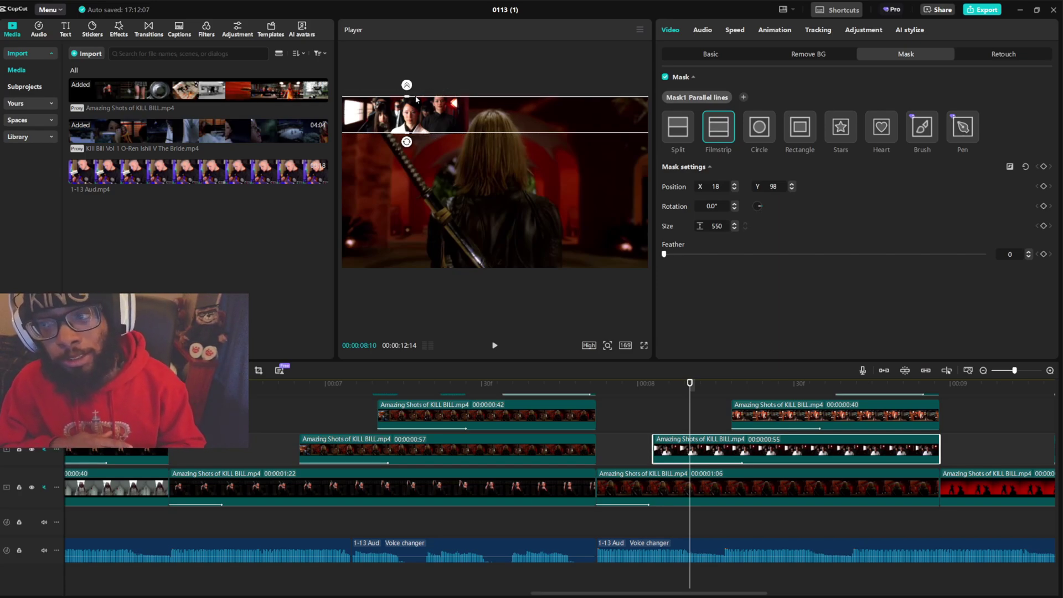
- Examine the In animation and duration used on the 55-frame overlay clip around 00:00:08:08
left_click(661, 417)
left_click_drag(661, 398, 680, 408)
left_click(721, 440)
left_click(774, 29)
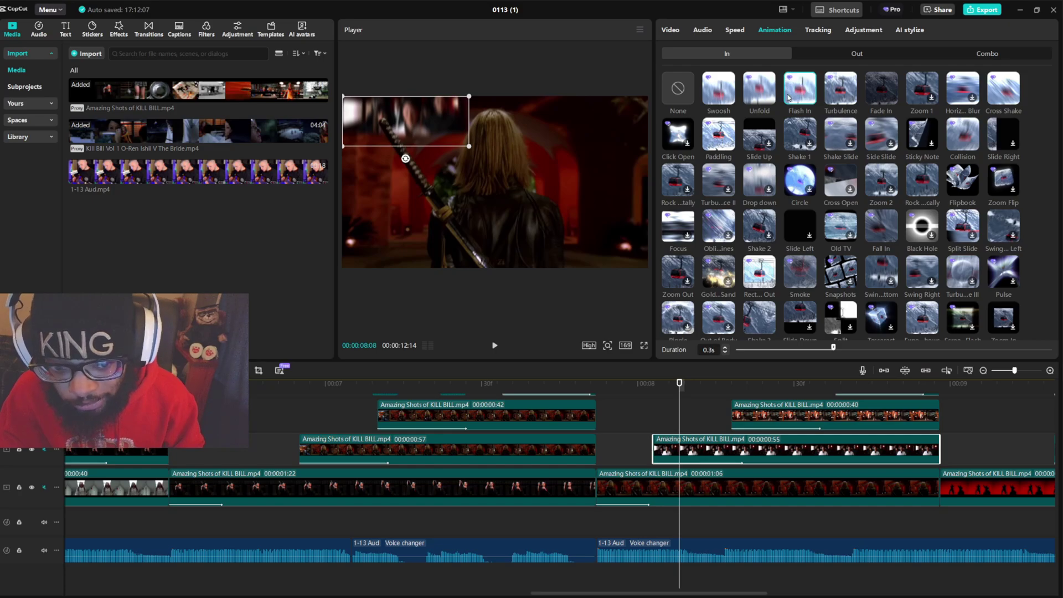
- Play the edit repeatedly from about 00:00:07:56 to check how the 55-frame clip comes in behind the leather-jacket woman
left_click(628, 408)
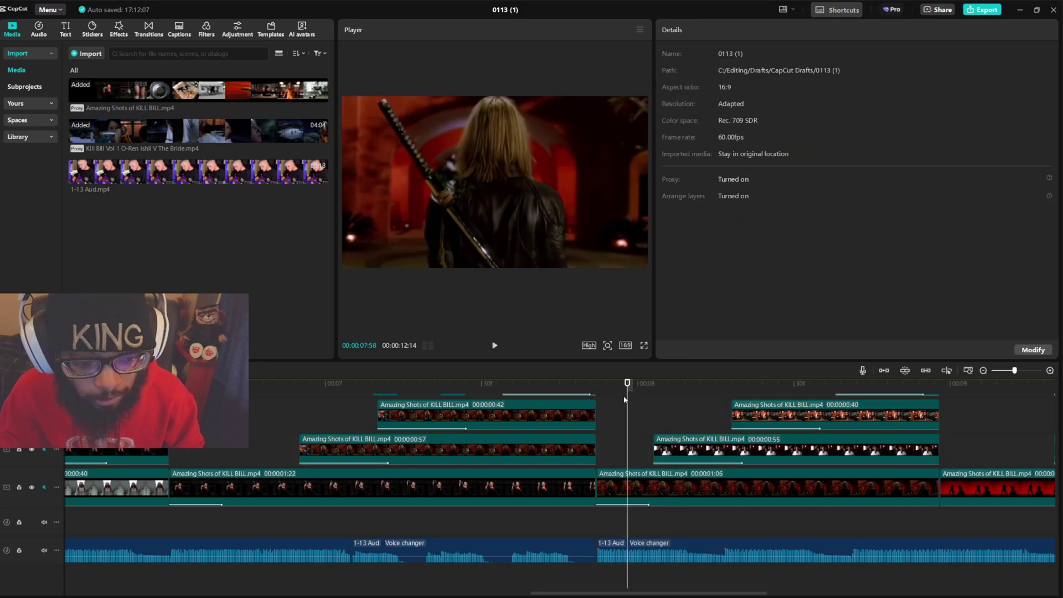
left_click_drag(626, 401, 179, 401)
key("space")
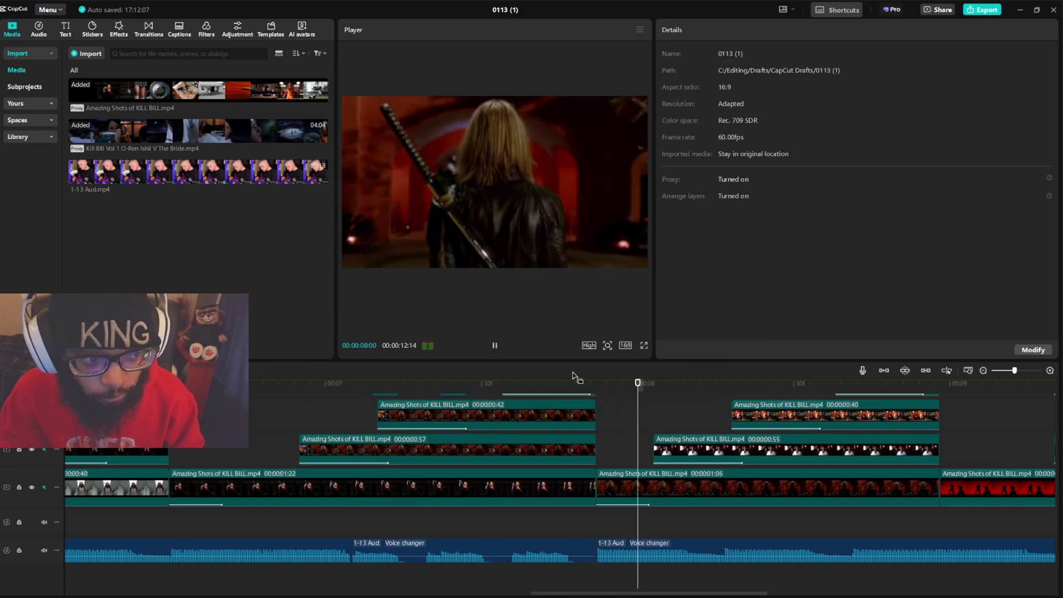
key("space")
left_click(691, 388)
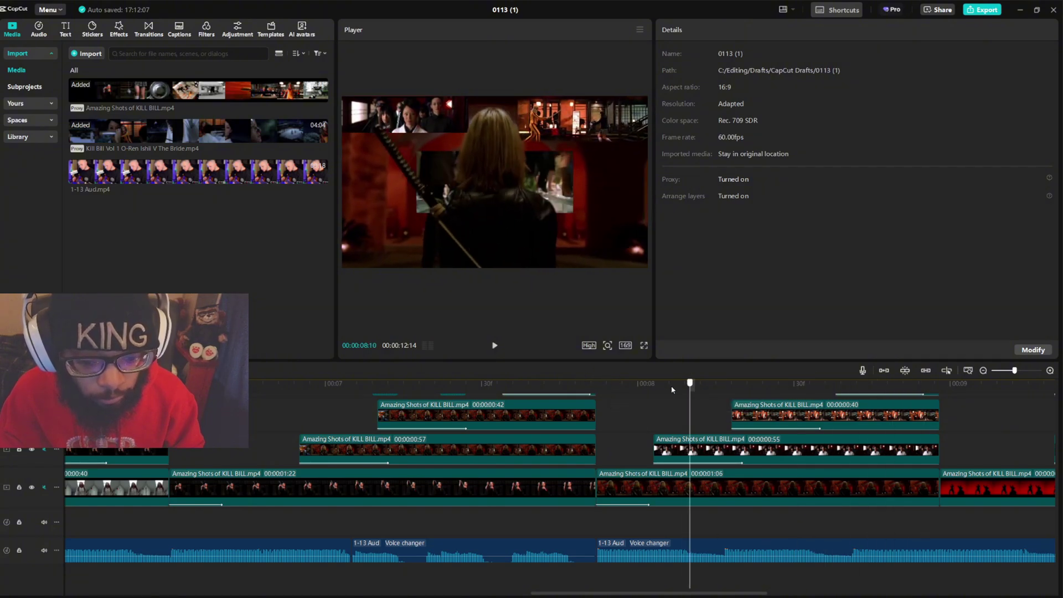
key("space")
key("space")
mouse_move(612, 384)
left_mouse_down()
mouse_move(826, 377)
mouse_move(688, 366)
mouse_move(616, 374)
left_mouse_up()
key("space")
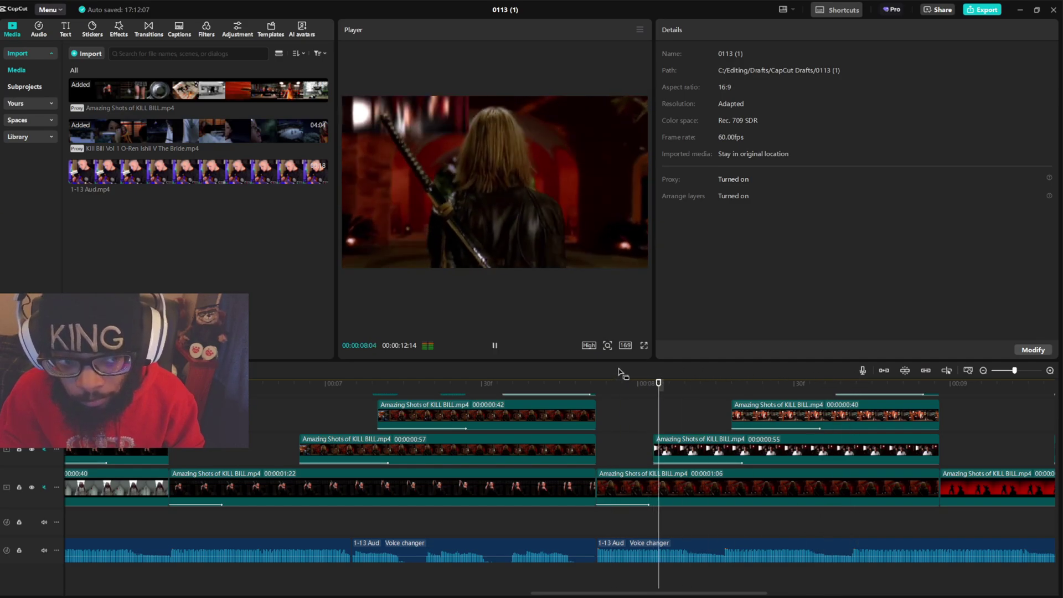
left_click(617, 383)
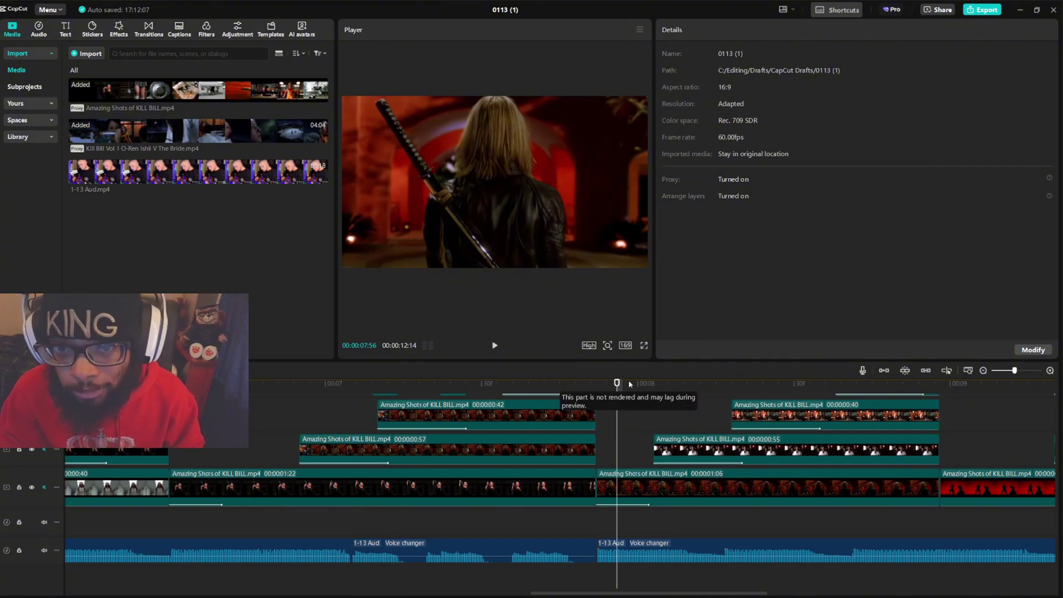
key("space")
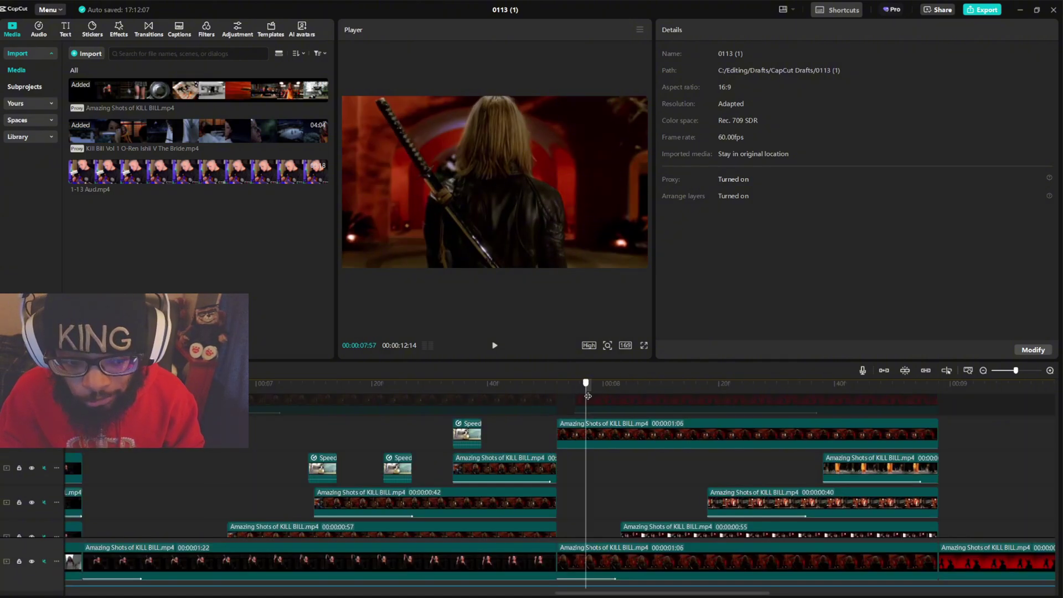
- Make the two hidden clips on the topmost overlay track visible again and select the red silhouette clip at 00:00:08:11
left_click_drag(588, 395, 598, 401)
left_click(598, 401)
left_click(523, 401, "ctrl")
key("v")
left_click(667, 401)
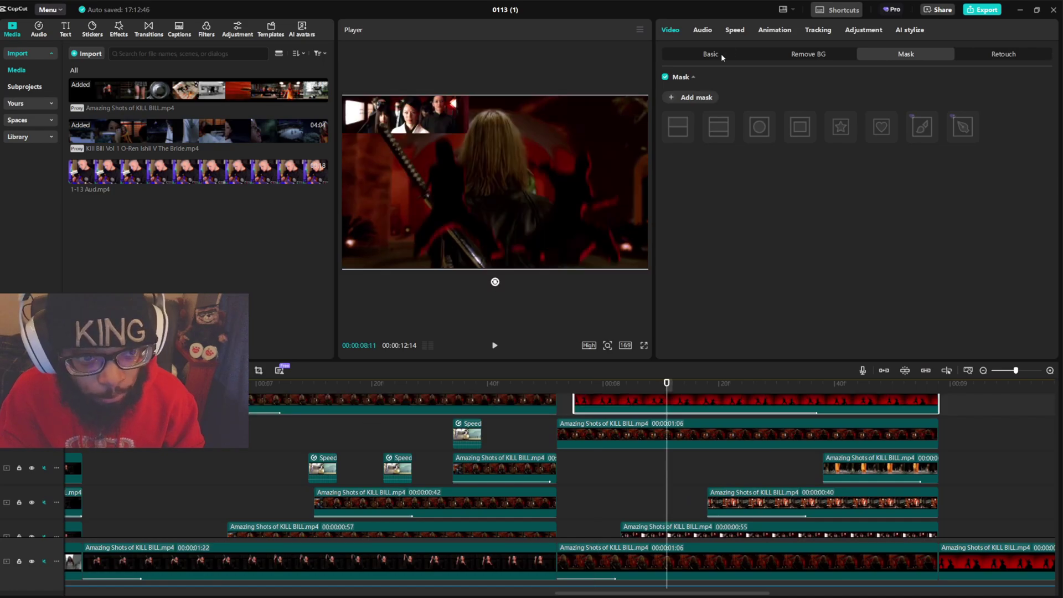
- Examine the basic settings of the red silhouette clip on the main track at 00:00:09:01
left_click(721, 54)
left_click(962, 383)
scroll(962, 471, "down", 3)
left_click(968, 482)
left_click_drag(961, 404, 961, 404)
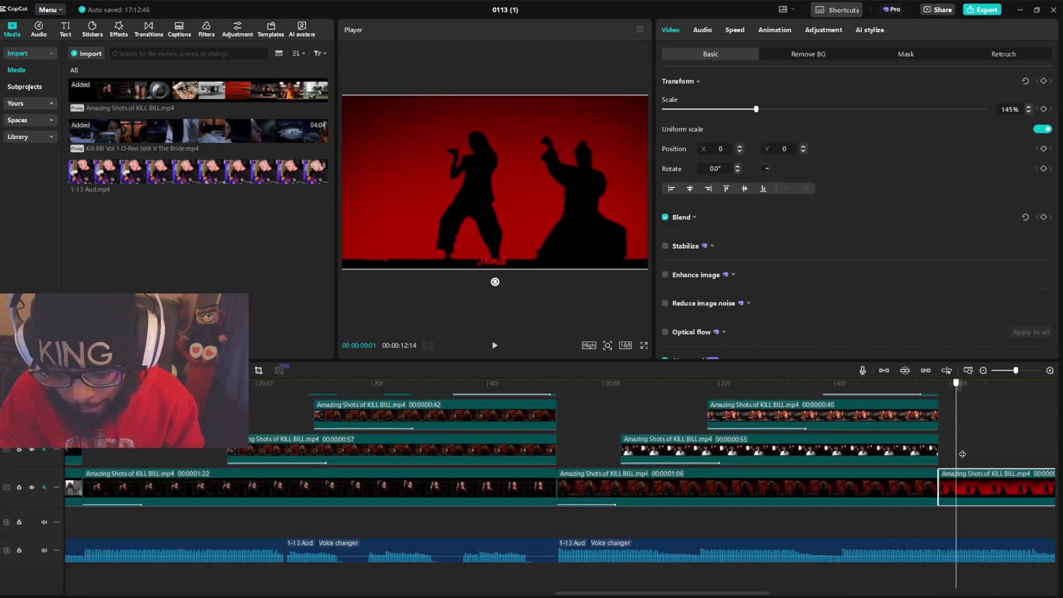
- At 00:00:07:55, remove the In animation from the 1:03 silhouette clip on the topmost overlay track
left_click_drag(951, 390, 591, 413)
scroll(874, 437, "up", 3)
scroll(892, 446, "down", 2)
left_click(574, 413)
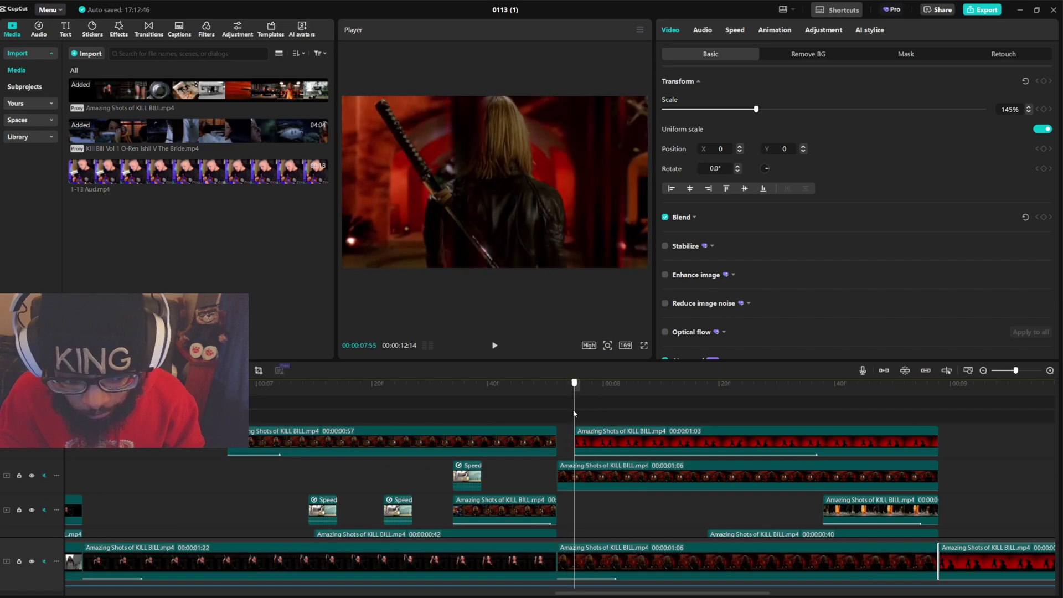
left_click(613, 450)
left_click(773, 31)
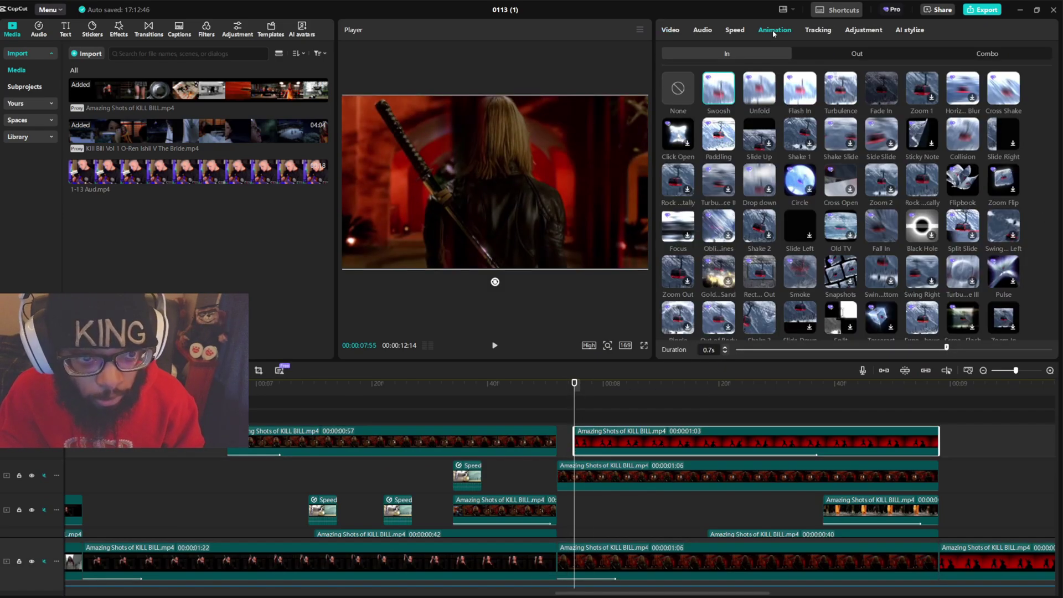
left_click(676, 85)
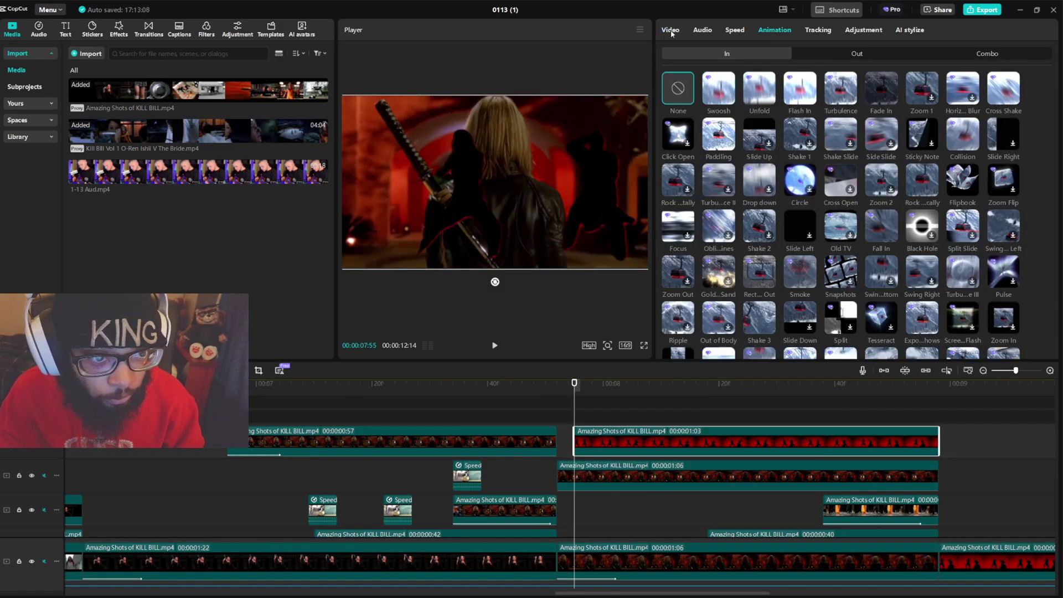
- Cut out the two fighting silhouettes on the topmost 1:03 clip with custom removal at size 3, check through 00:00:08:14 and apply
left_click(671, 32)
left_click(783, 53)
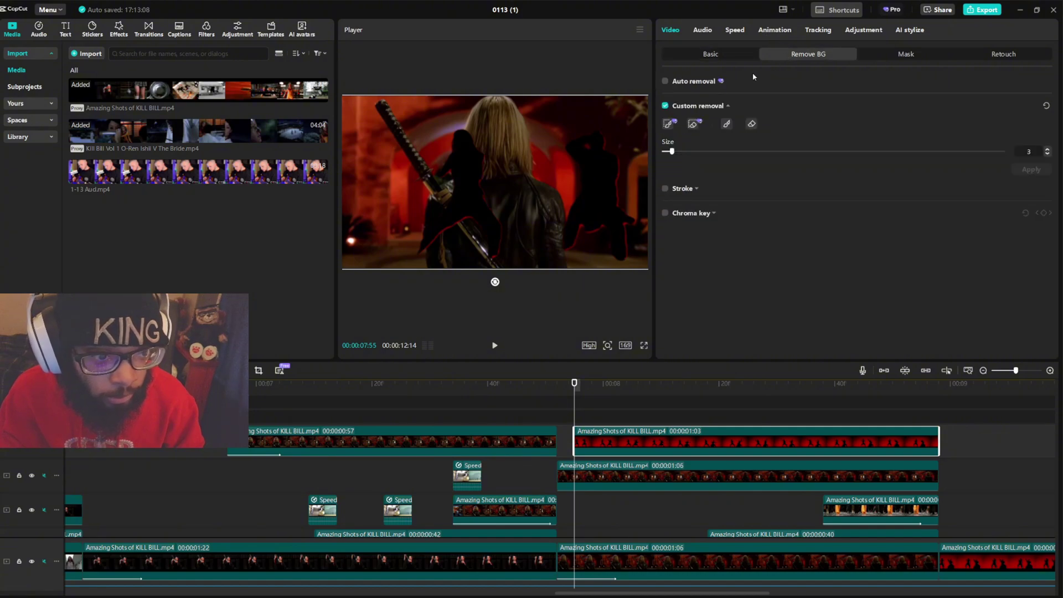
left_click(667, 125)
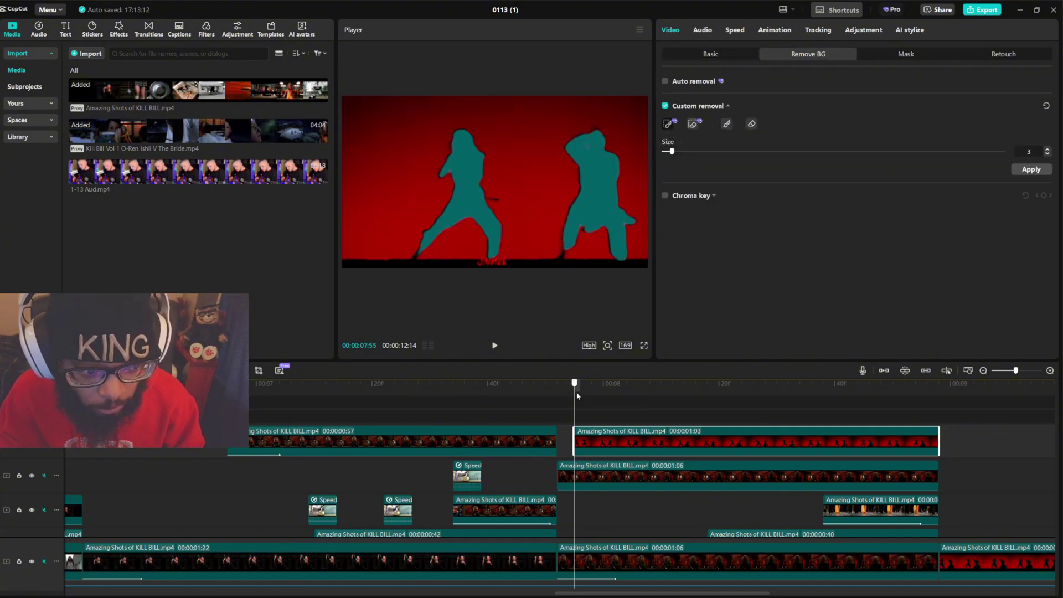
left_click_drag(577, 395, 564, 324)
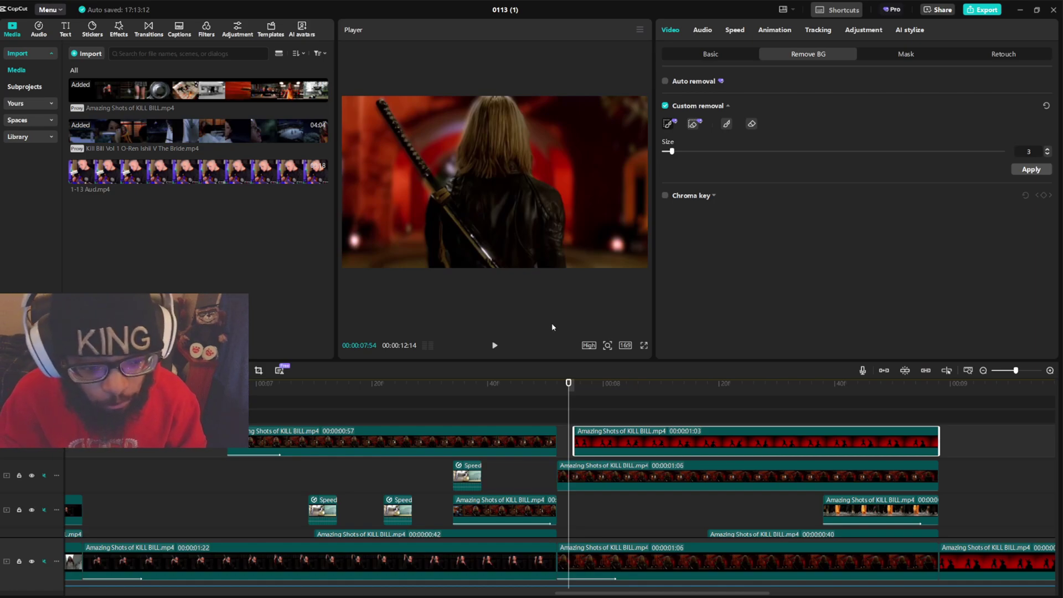
left_click_drag(569, 394, 686, 409)
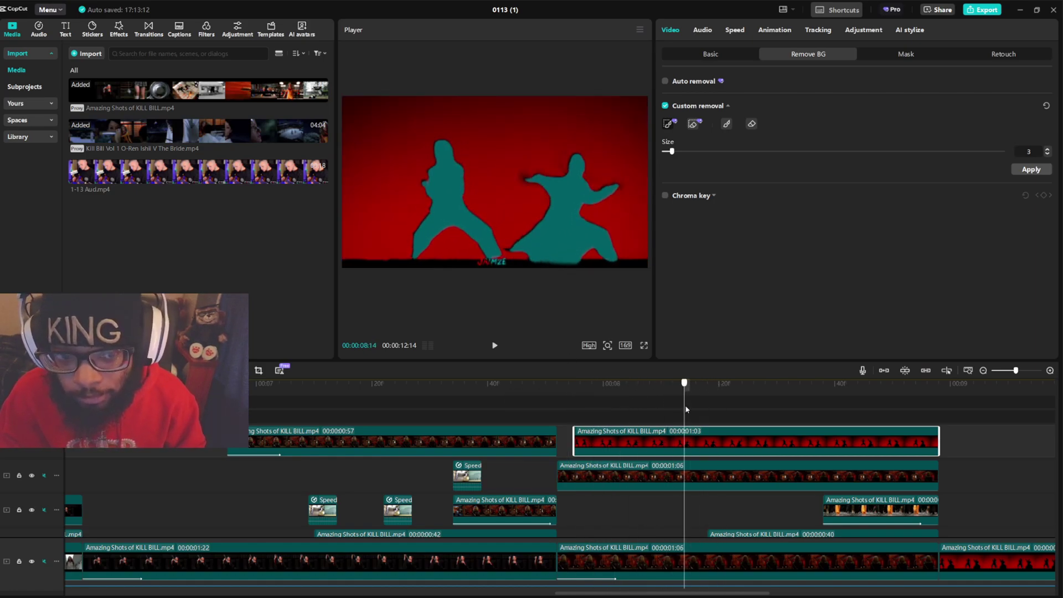
left_click(1040, 171)
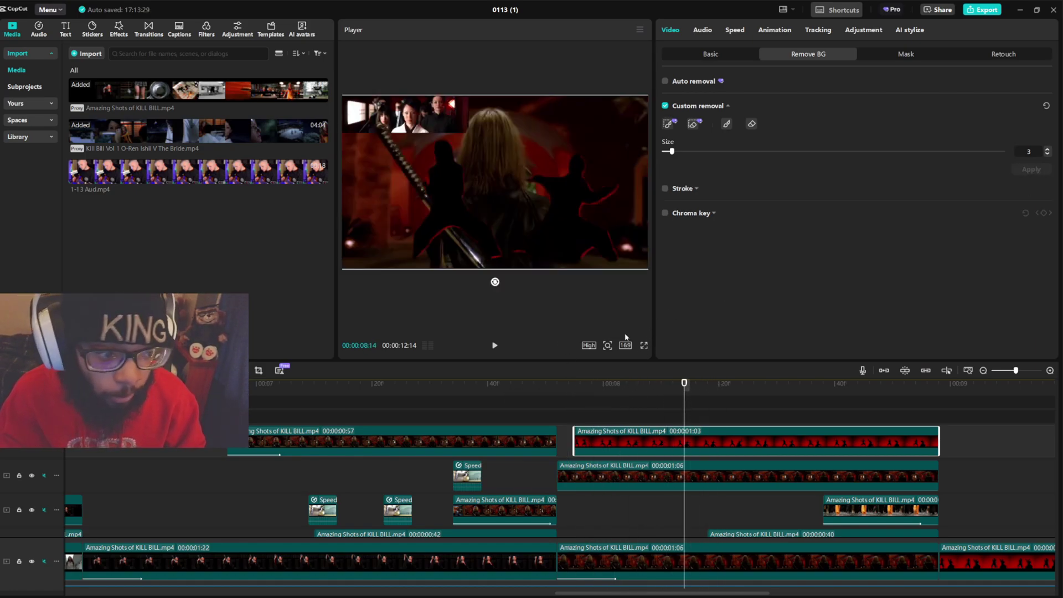
- Apply the Swoosh In animation to the topmost 1:03 silhouette clip and play back the section around 00:00:08:12
scroll(752, 428, "down", 2)
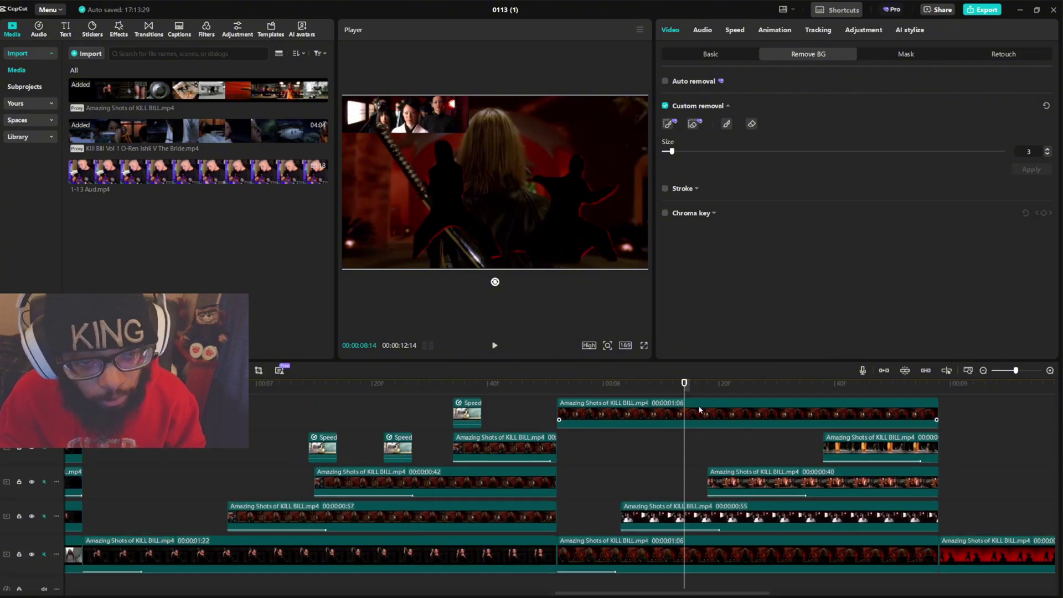
left_click(774, 31)
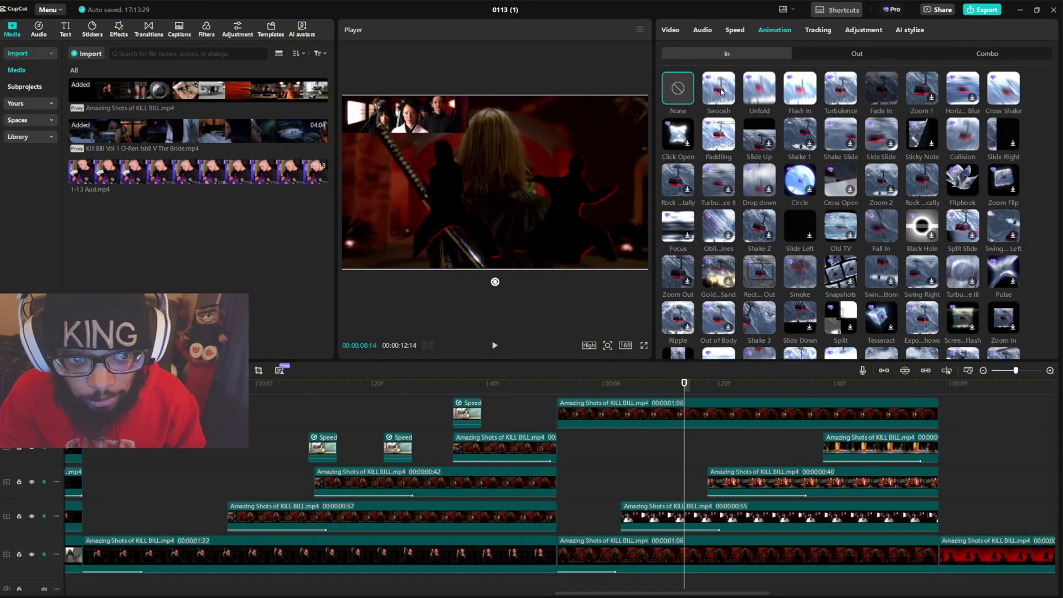
left_click(773, 95)
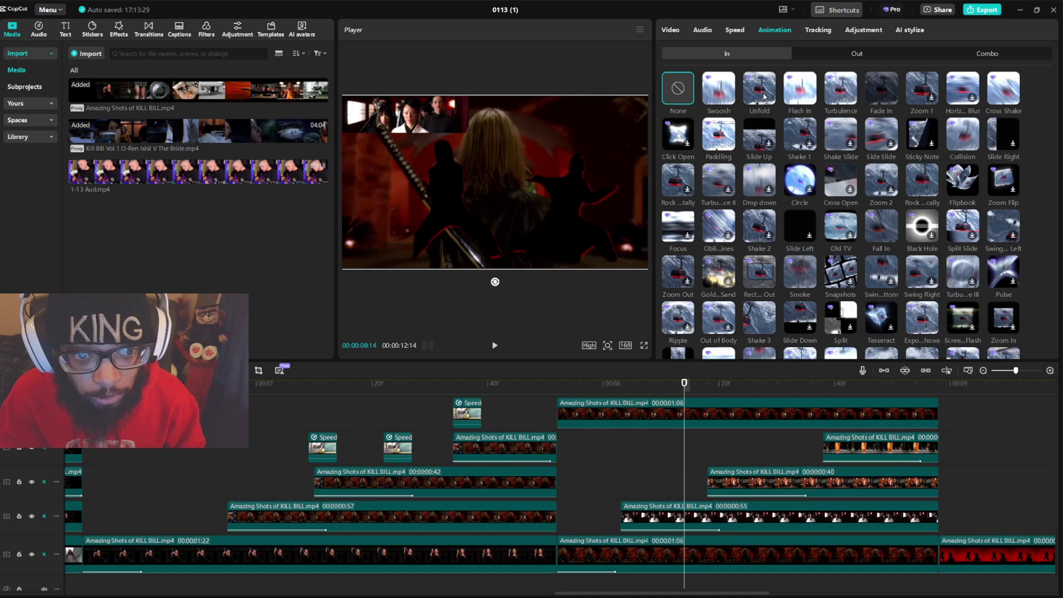
left_click(719, 89)
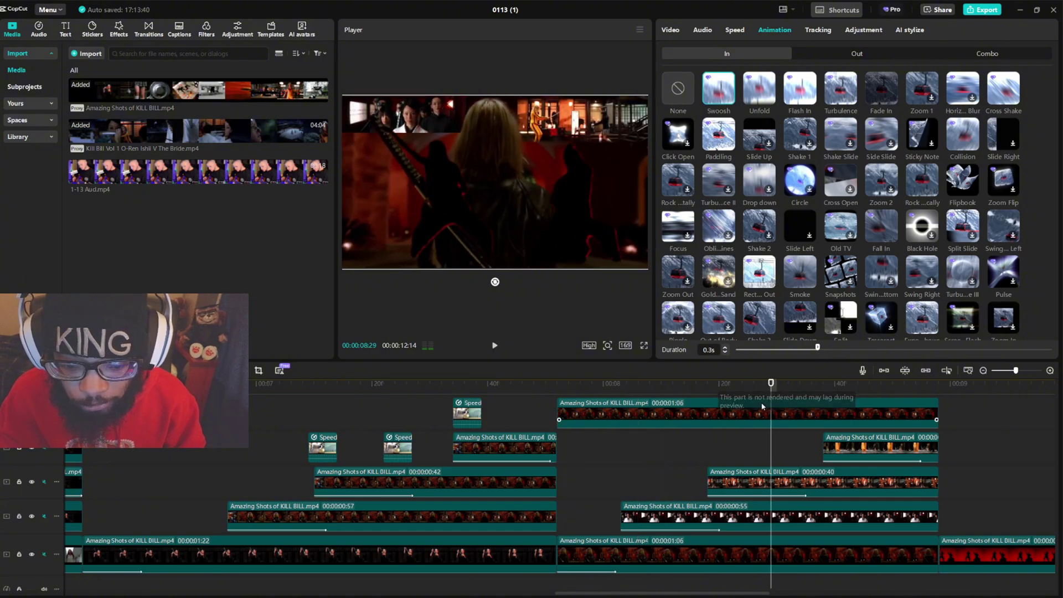
left_click_drag(763, 390, 506, 383)
key("space")
scroll(715, 441, "down", 3)
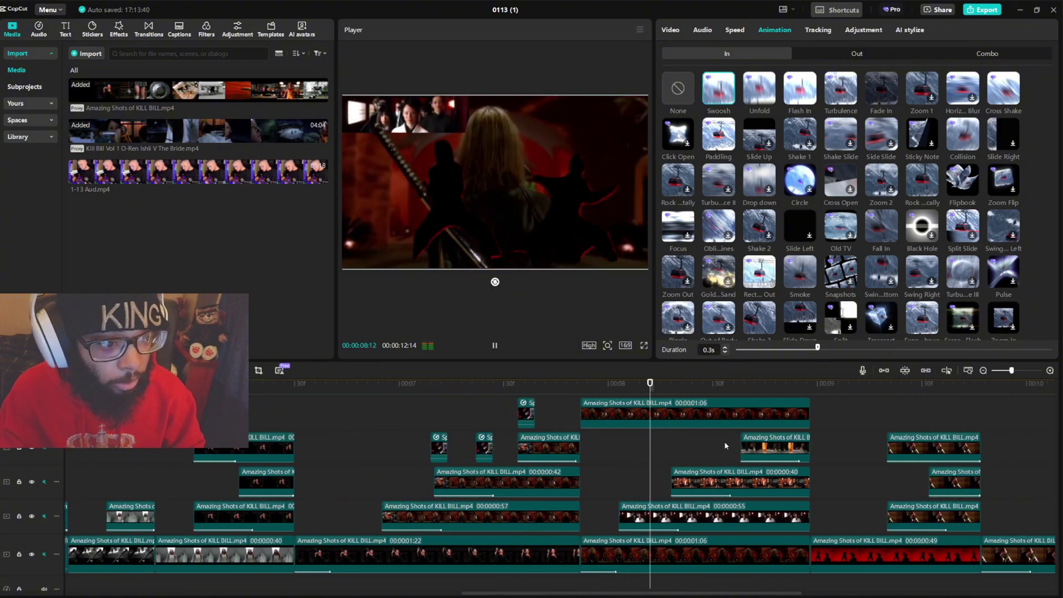
scroll(727, 433, "up", 2)
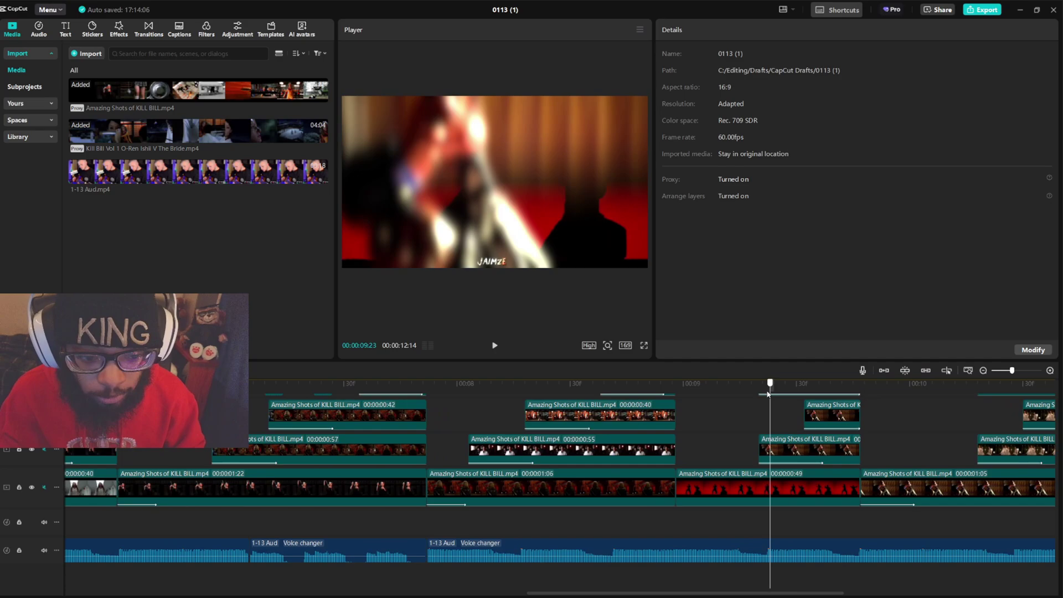
- Cut out the hand and sword on the topmost clip at 00:00:09:20 with custom removal at size 3, apply and check through 00:00:09:38
mouse_move(771, 396)
left_mouse_down()
mouse_move(748, 396)
mouse_move(777, 409)
left_mouse_up()
scroll(776, 437, "up", 1)
left_click(770, 487)
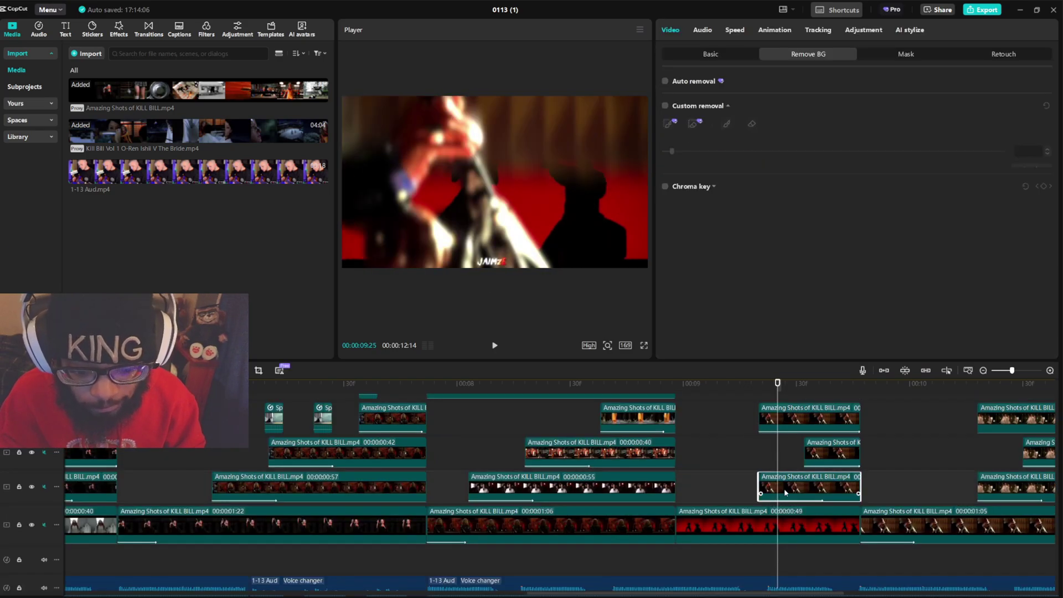
left_click(782, 422)
left_click(665, 105)
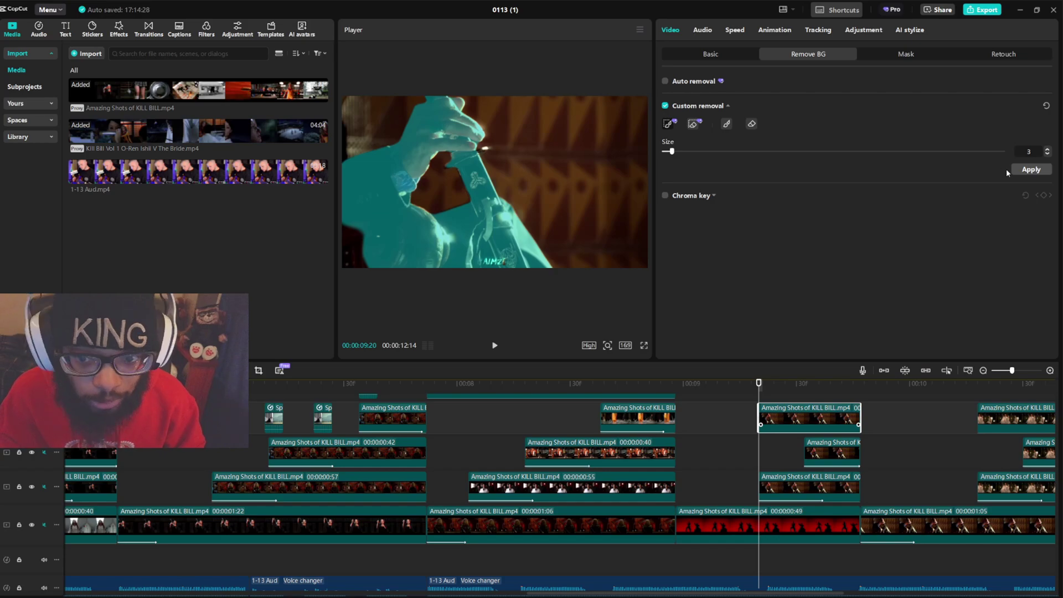
left_click(1017, 172)
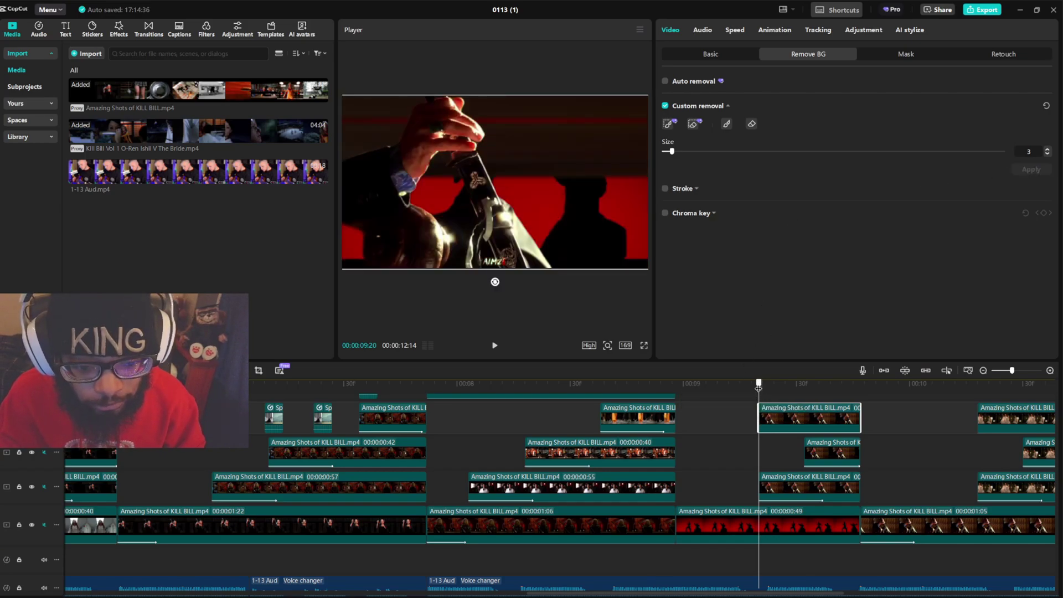
left_click_drag(758, 387, 827, 387)
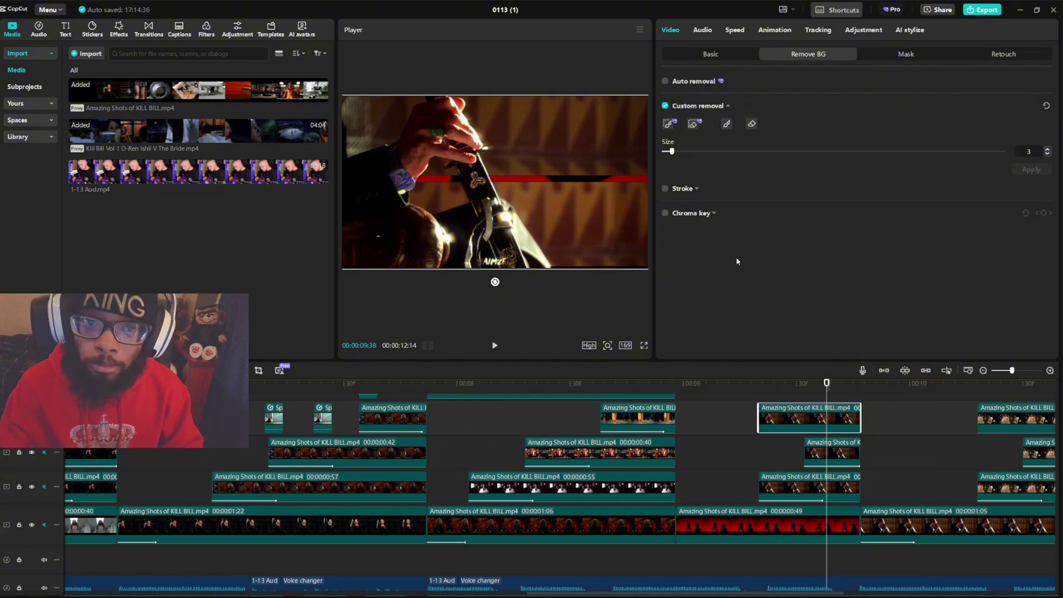
- Give the topmost hand-and-sword cutout clip the Unfold In animation and shorten its duration
left_click(781, 31)
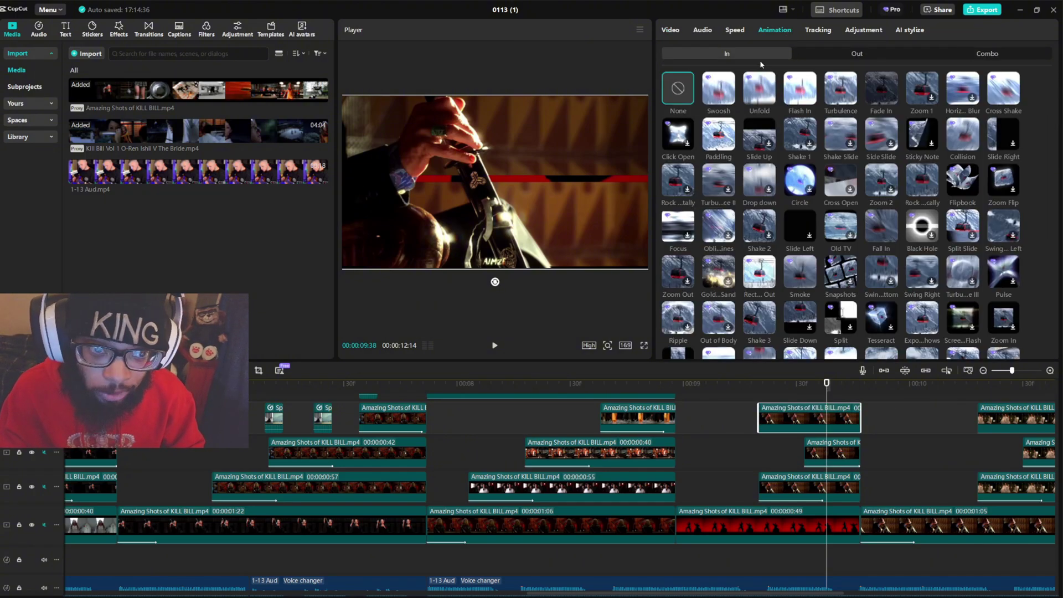
left_click(753, 93)
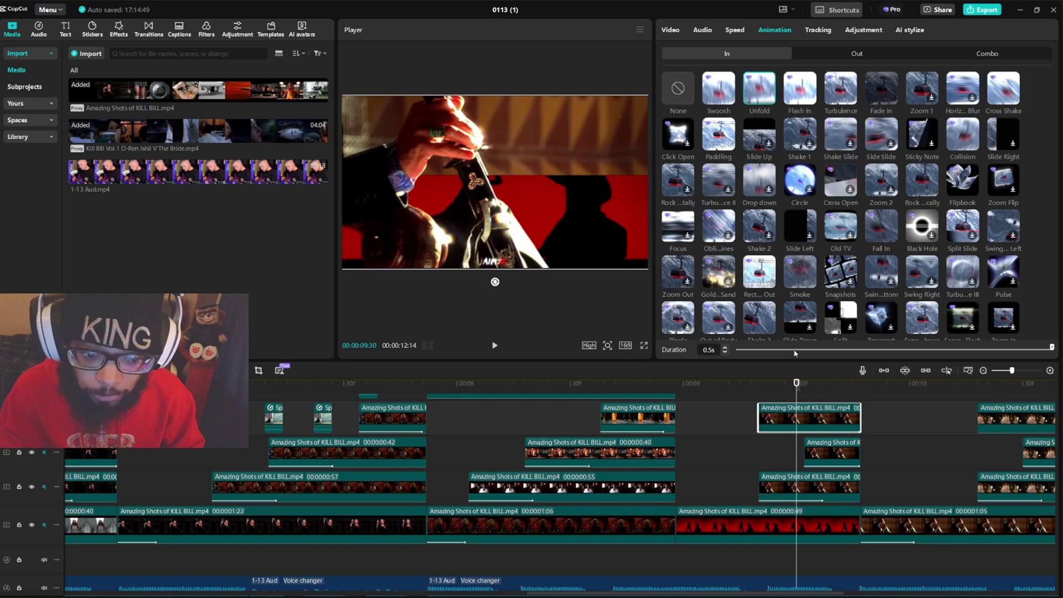
left_click(775, 394)
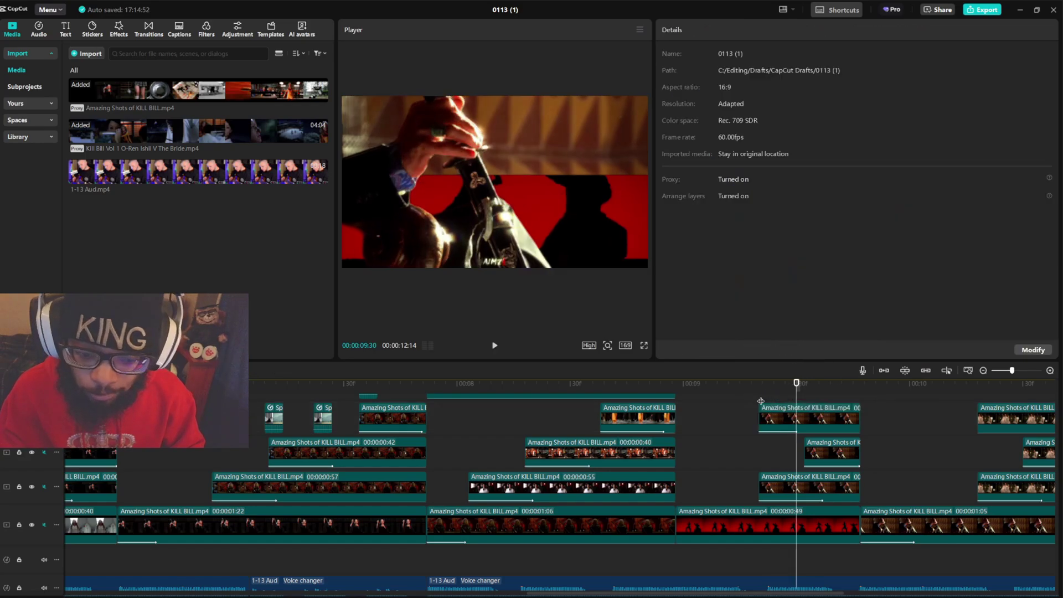
- Play back the edit from the very beginning through the silhouette and sword sections
left_click_drag(761, 401, 90, 401)
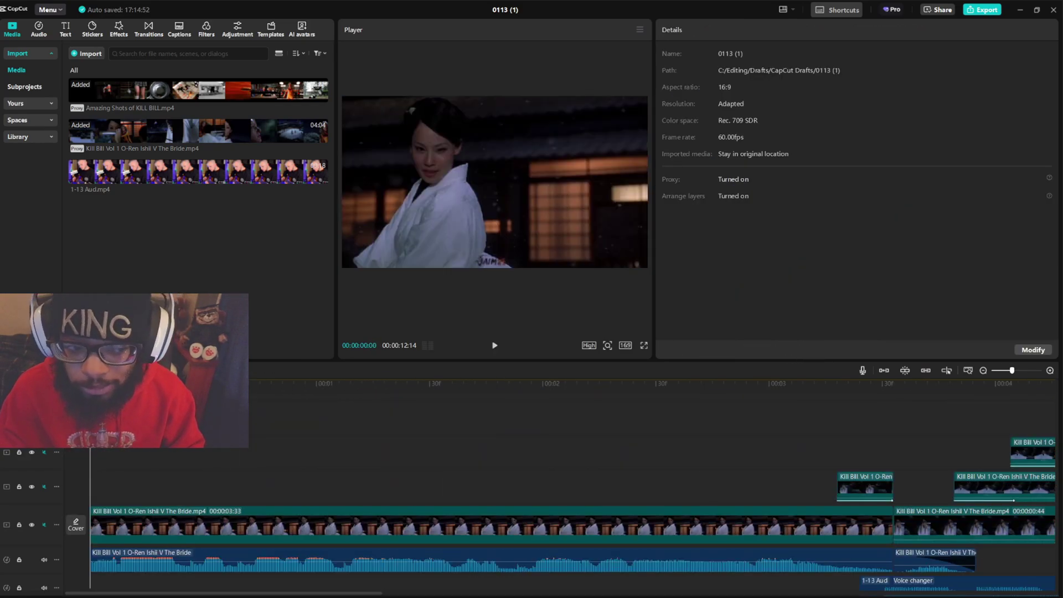
scroll(342, 450, "down", 4)
key("space")
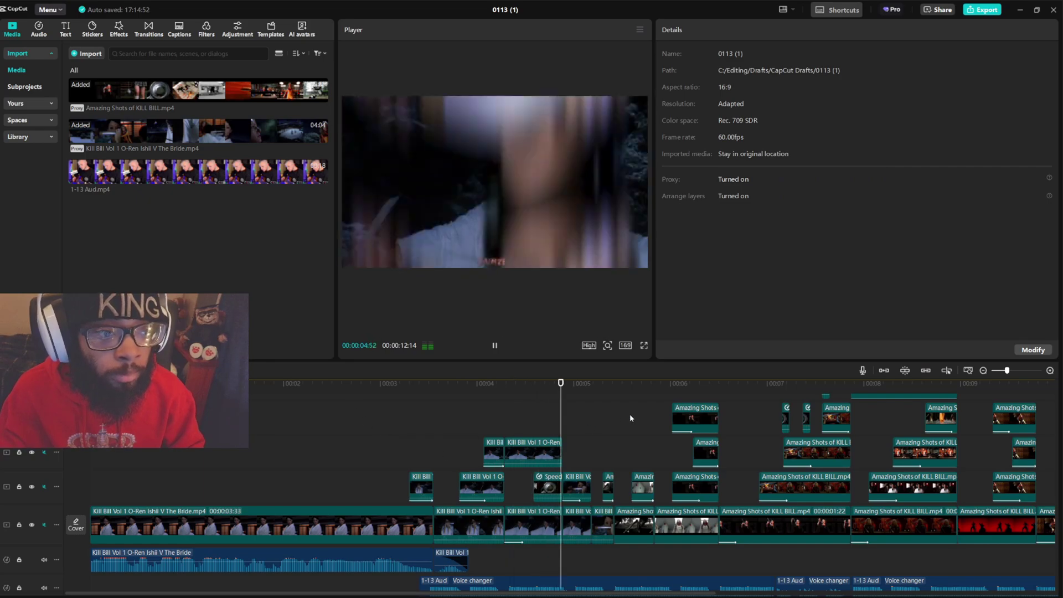
scroll(698, 428, "down", 3)
scroll(645, 441, "up", 4)
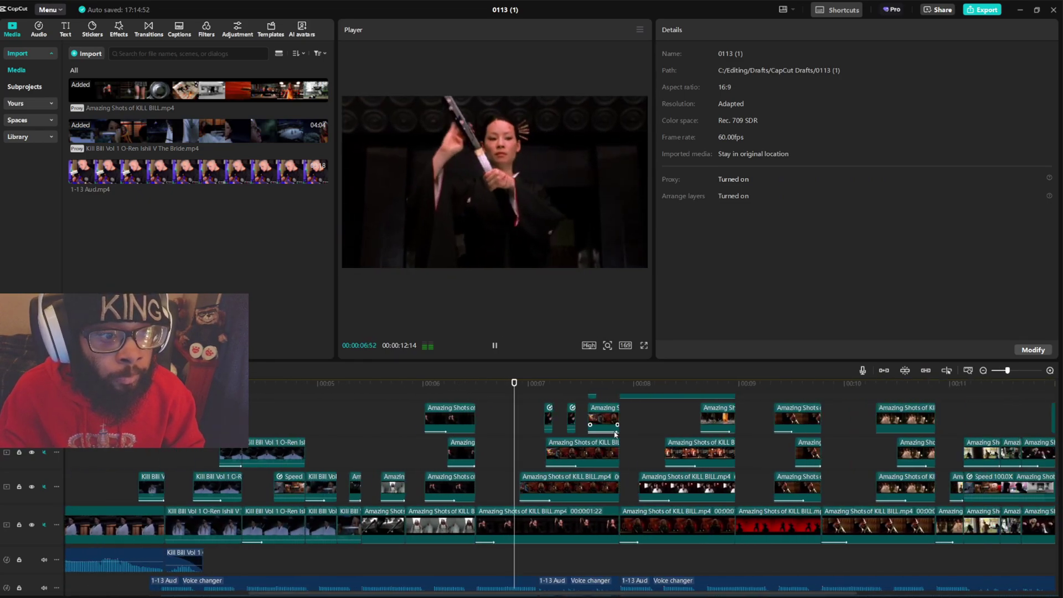
scroll(613, 435, "down", 3)
scroll(612, 434, "up", 4)
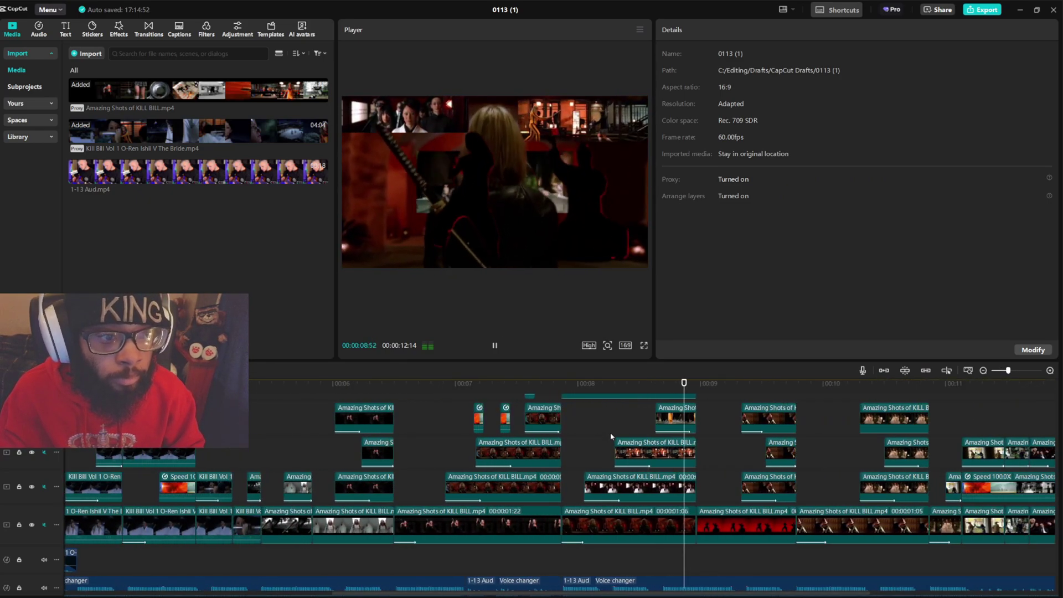
key("space")
- Cut out the seated man with the sword on the topmost 0:34 clip at 00:00:10:20 with custom removal at size 3 and apply
left_click(876, 419)
scroll(876, 419, "up", 5)
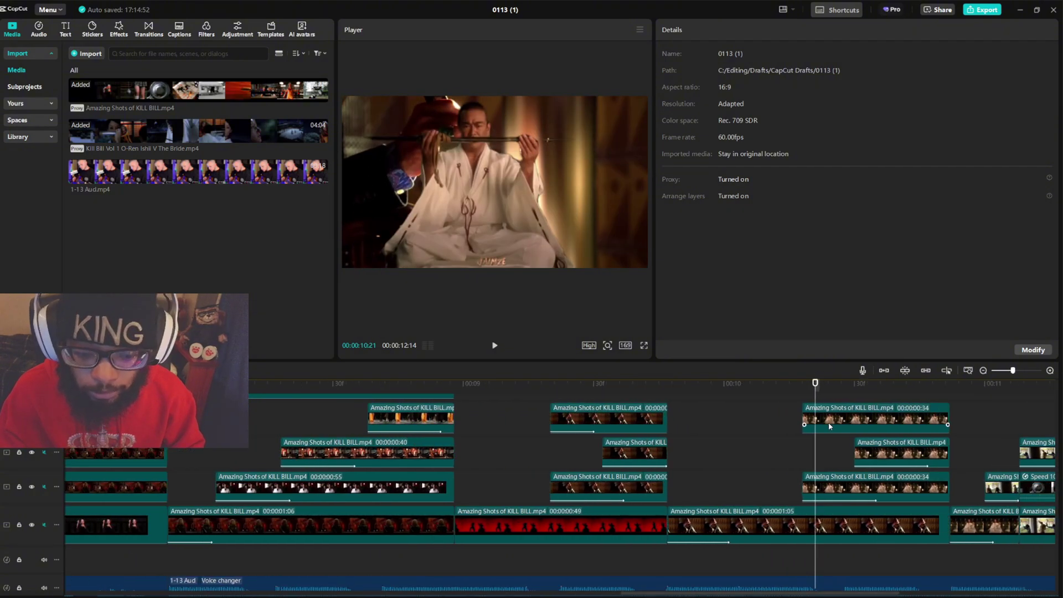
scroll(829, 422, "up", 1)
left_click(682, 414)
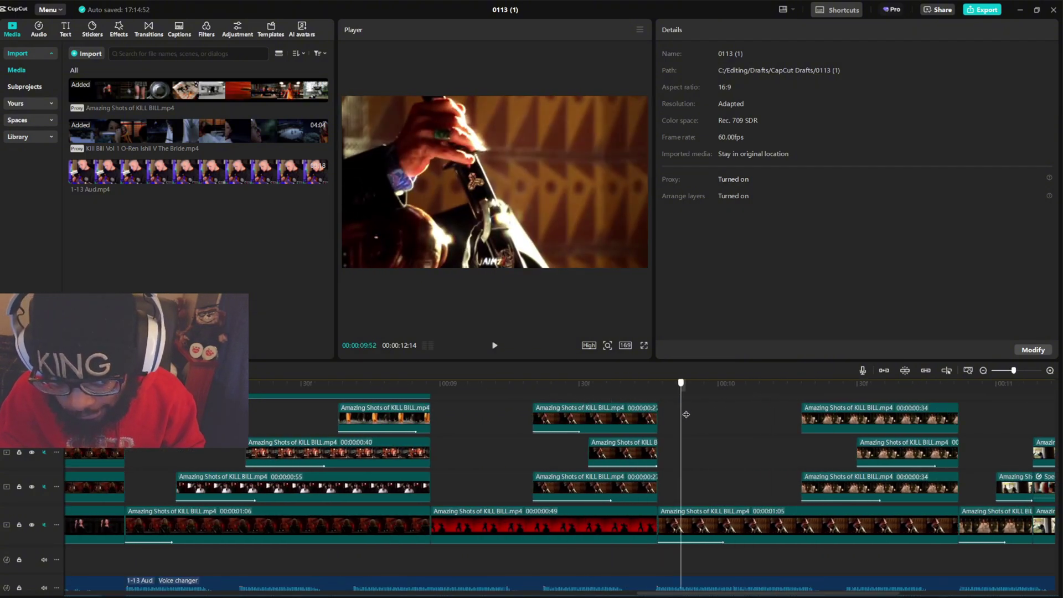
left_click_drag(686, 414, 838, 414)
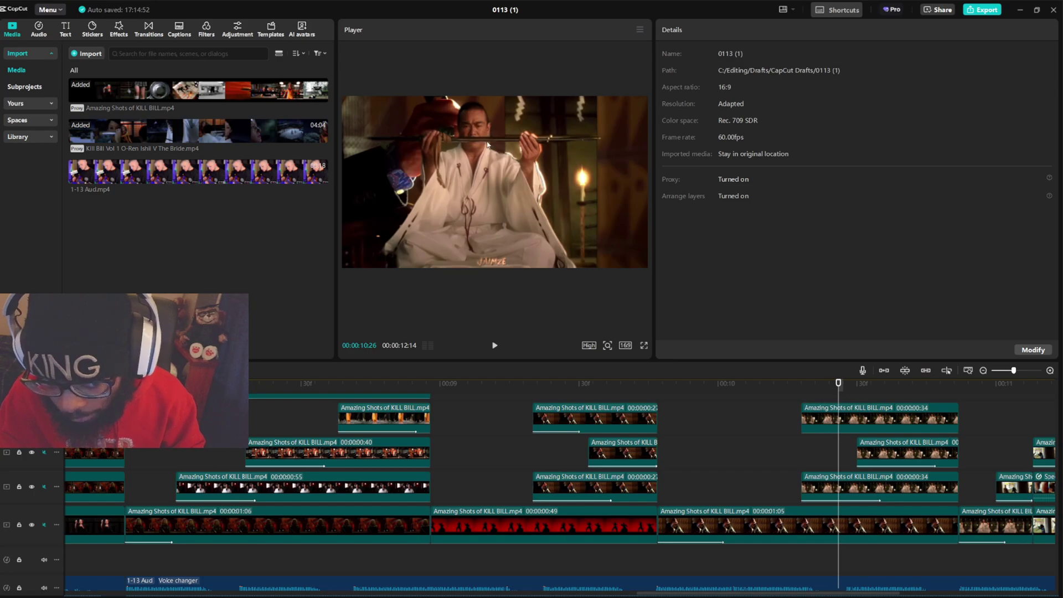
left_click(811, 420)
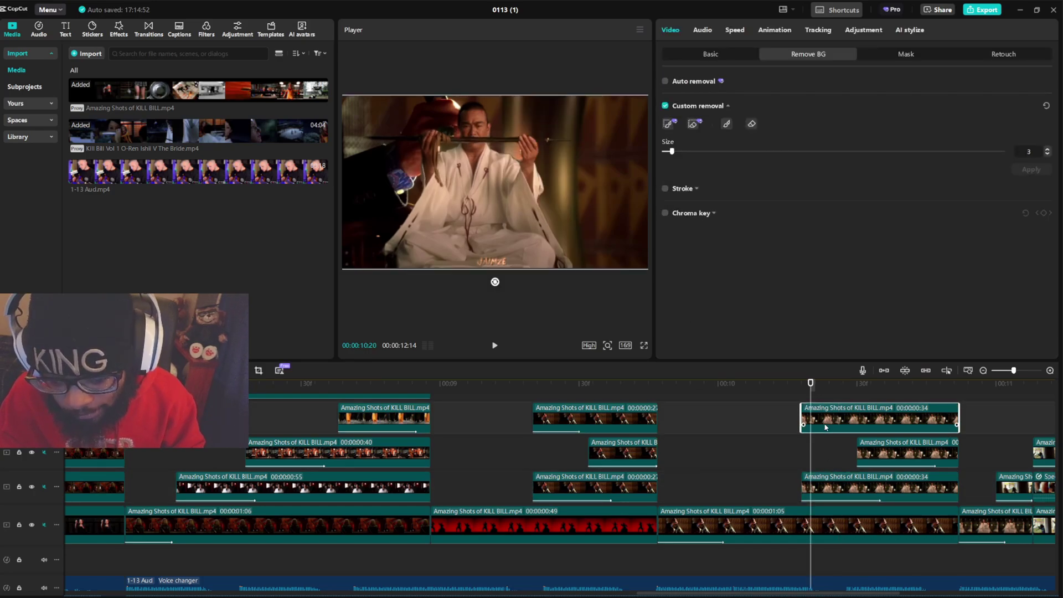
left_click(669, 124)
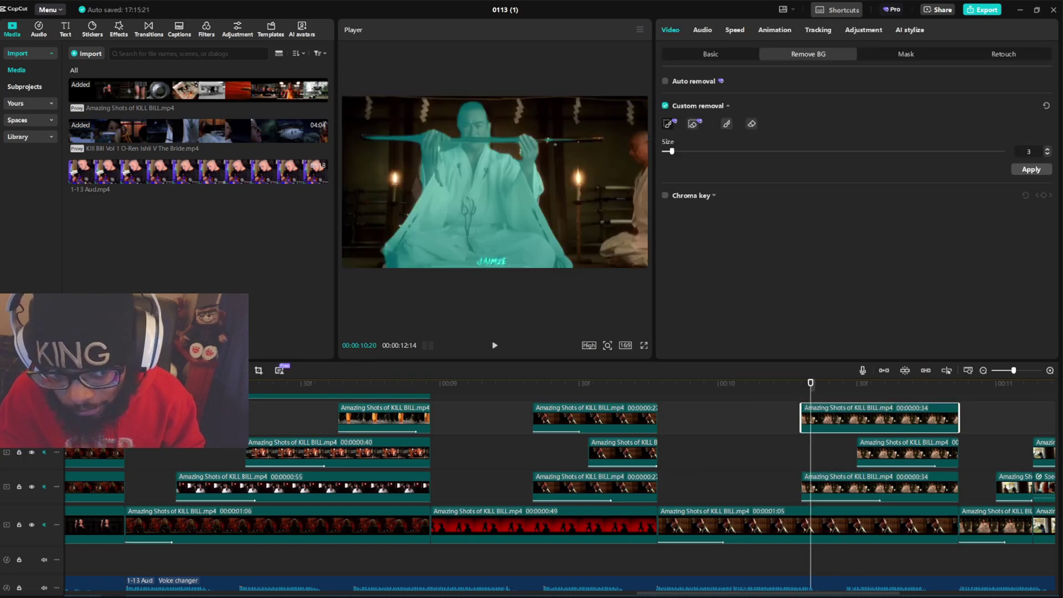
left_click(1031, 169)
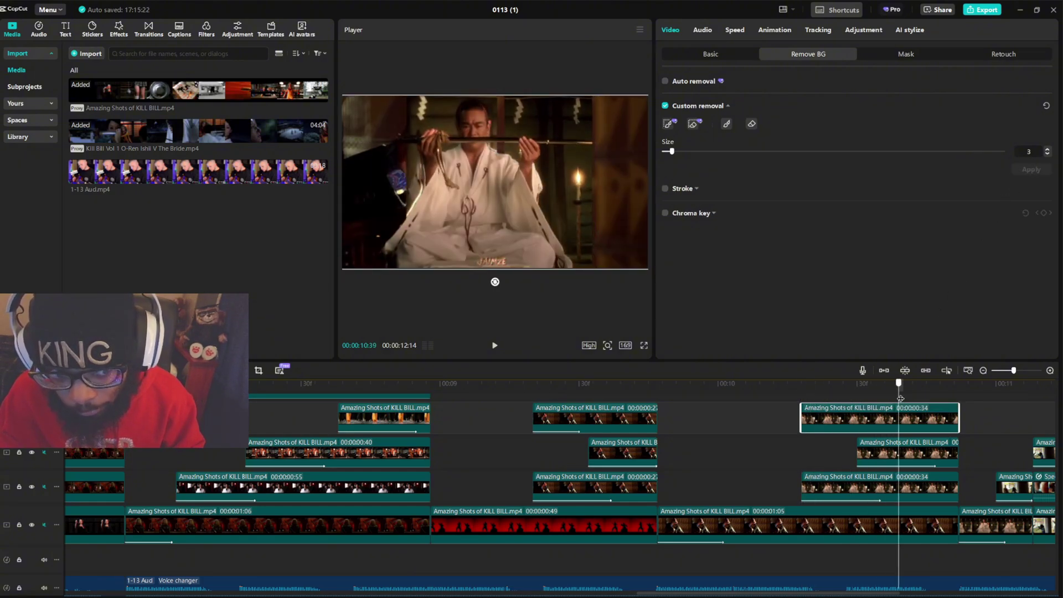
- Examine the filmstrip mask on the lower 0:34 overlay clip at 00:00:10:26 and scrub through its vertical strip
left_click(839, 486)
left_click(912, 54)
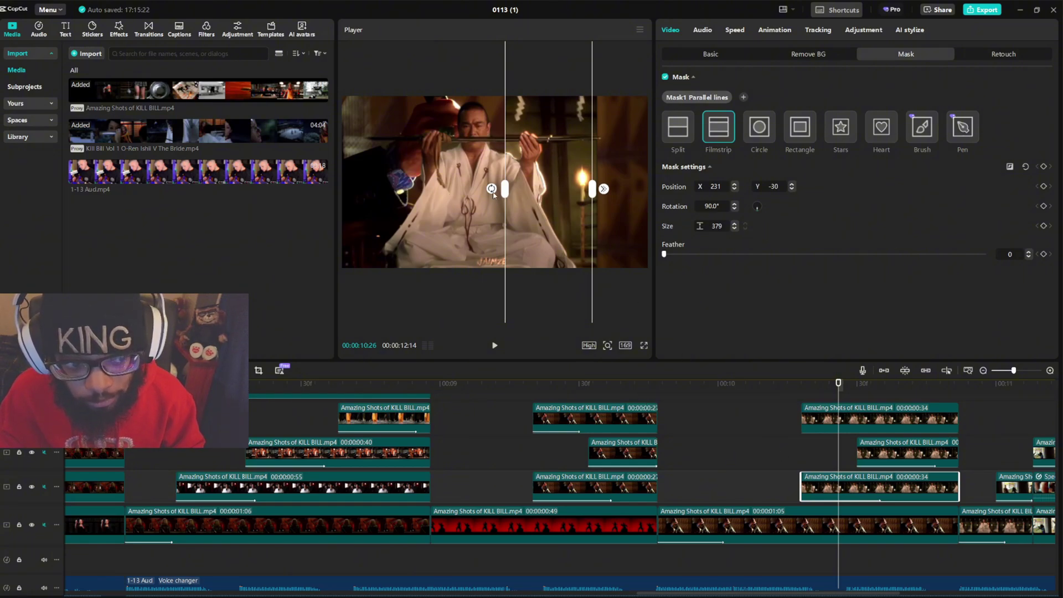
left_click(843, 392)
left_click_drag(845, 391, 902, 386)
- Play back the edit from the red silhouette shot to about 00:00:11:22
left_click(488, 420)
key("space")
scroll(774, 434, "down", 6)
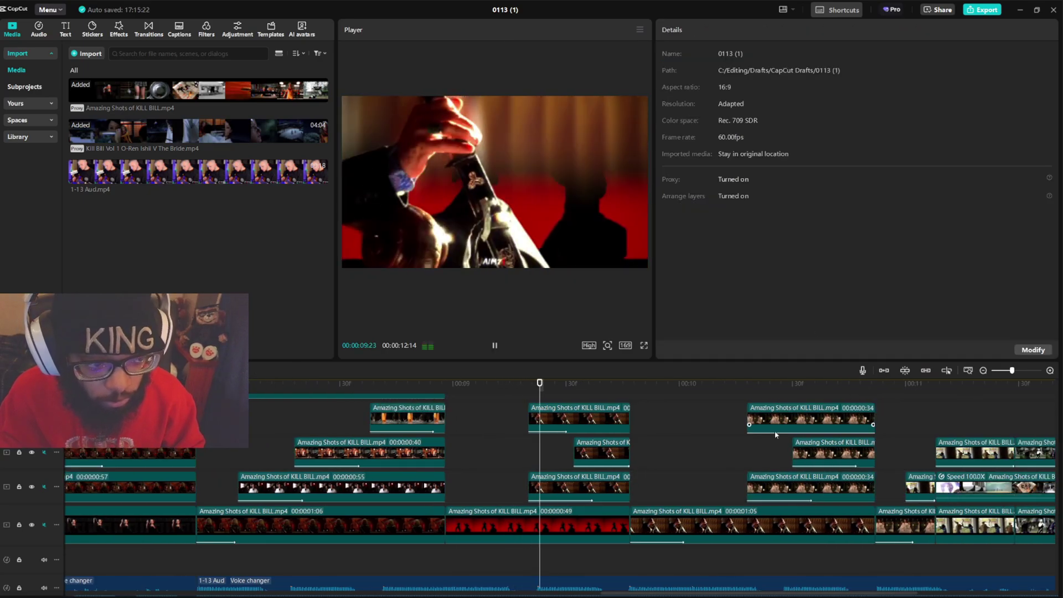
scroll(763, 429, "up", 3)
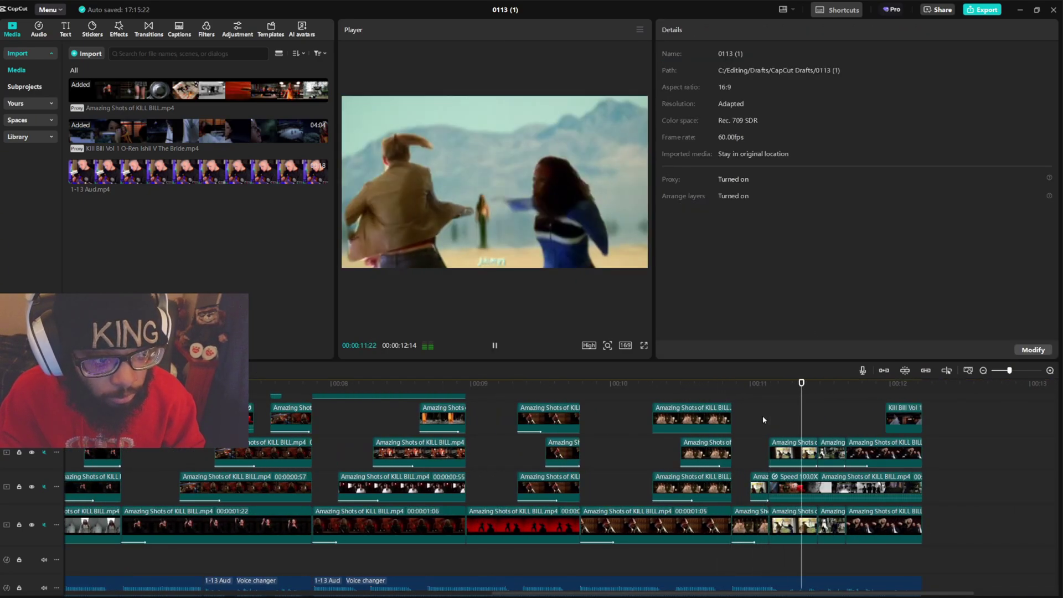
- Scrub past the end of the seated-man section at 00:00:10:52 to the black-and-white church shot at 00:00:11:35
key("Home")
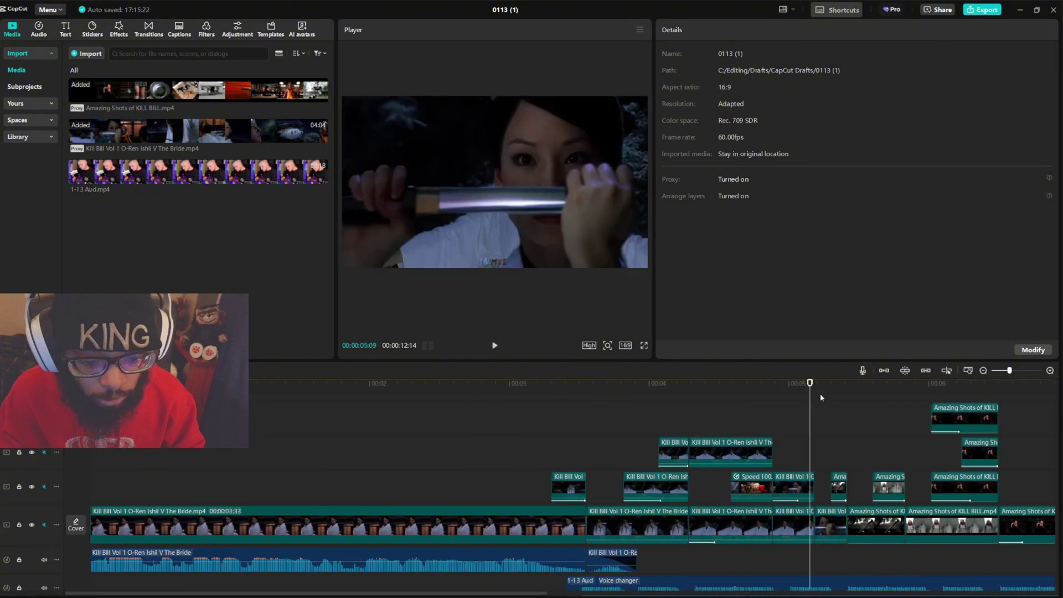
left_click(713, 396)
scroll(792, 408, "down", 4)
left_click(760, 383)
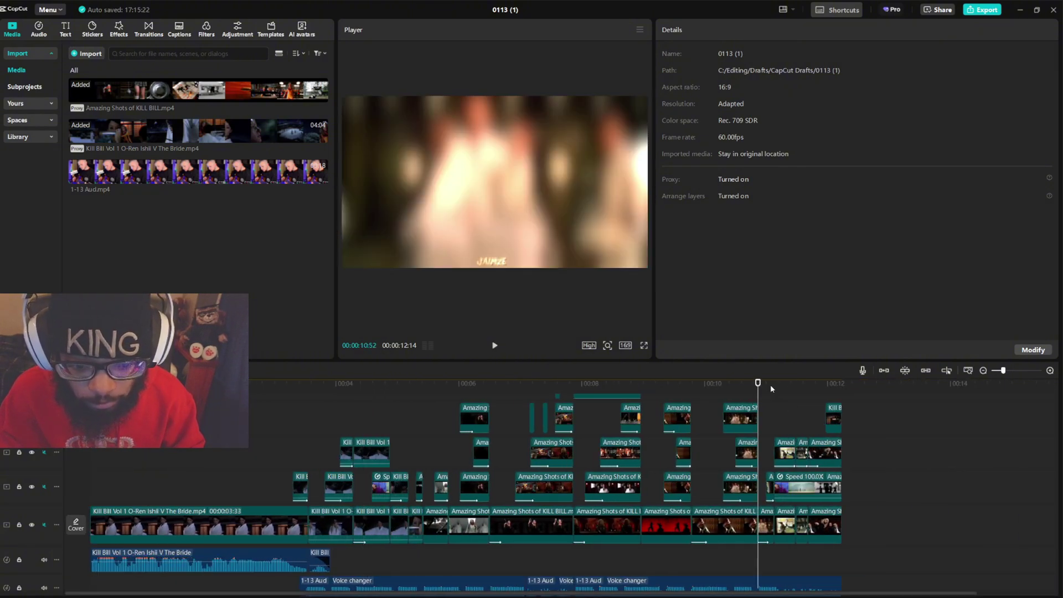
scroll(893, 443, "up", 4)
scroll(894, 446, "up", 2)
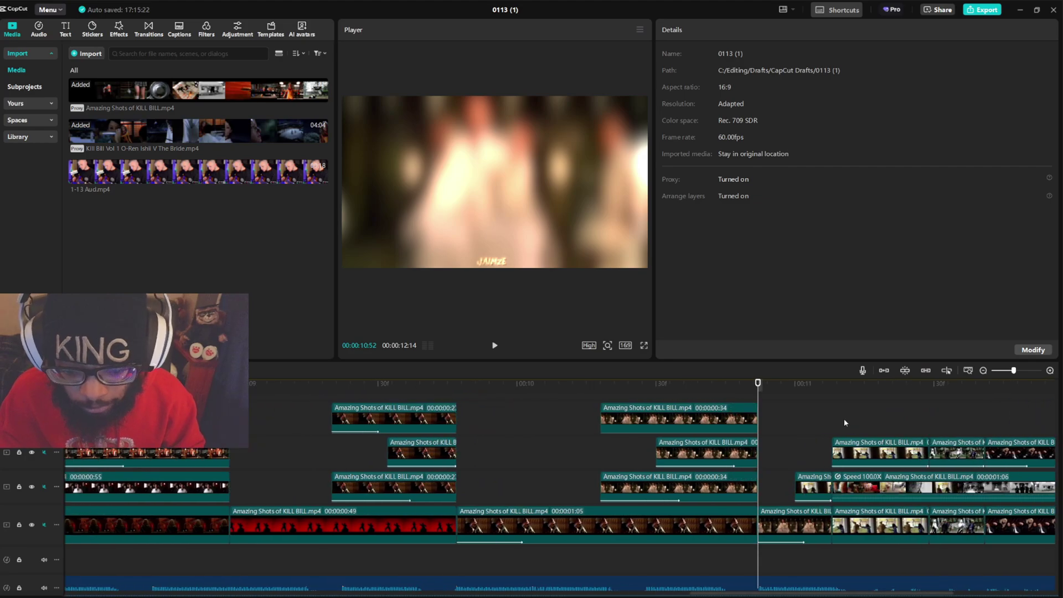
left_click_drag(835, 394, 958, 420)
scroll(992, 466, "down", 5)
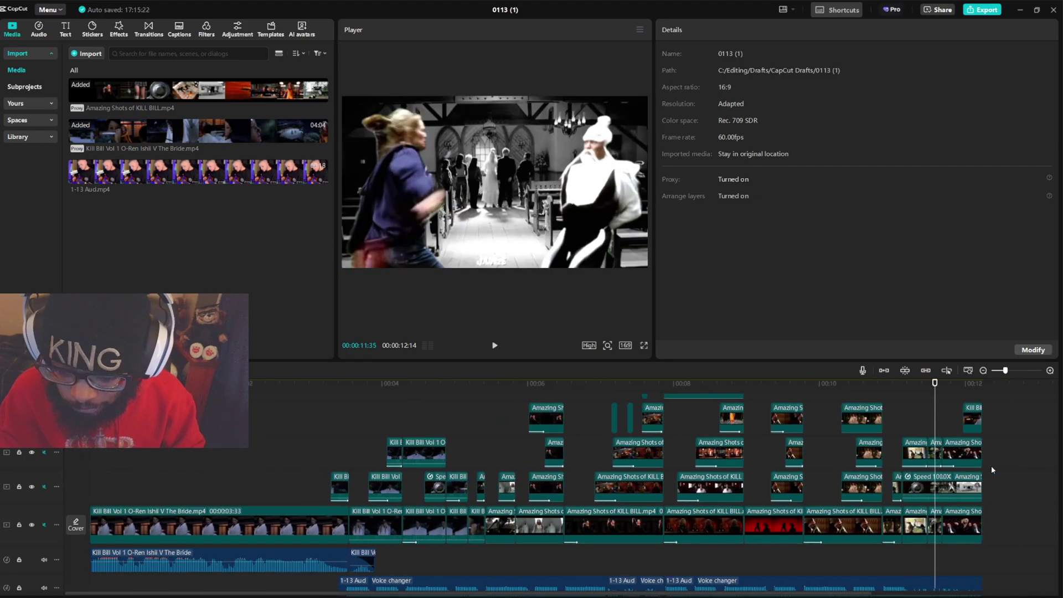
scroll(728, 493, "up", 5)
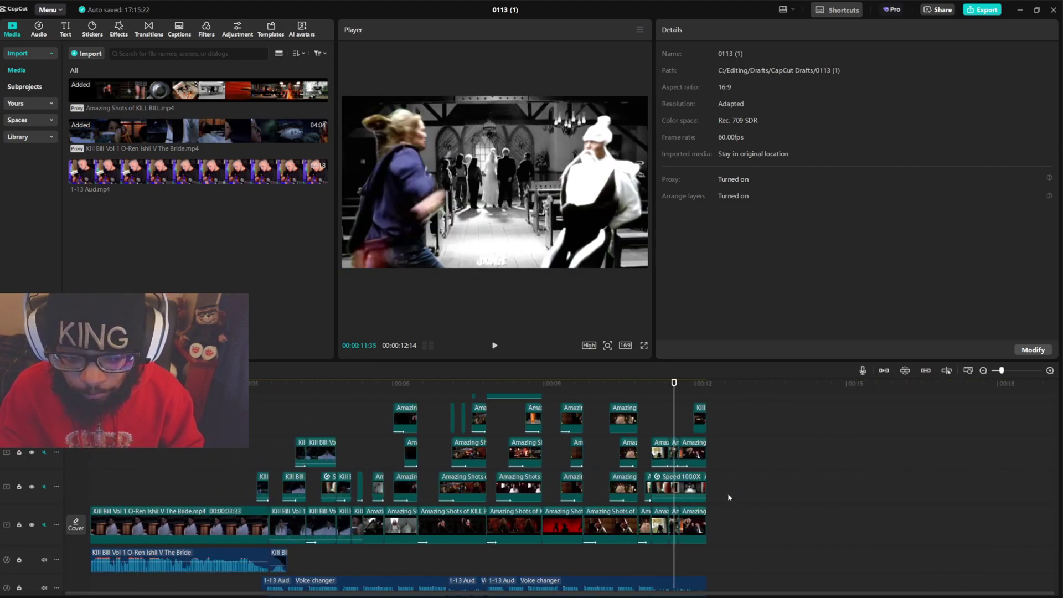
scroll(878, 496, "up", 4)
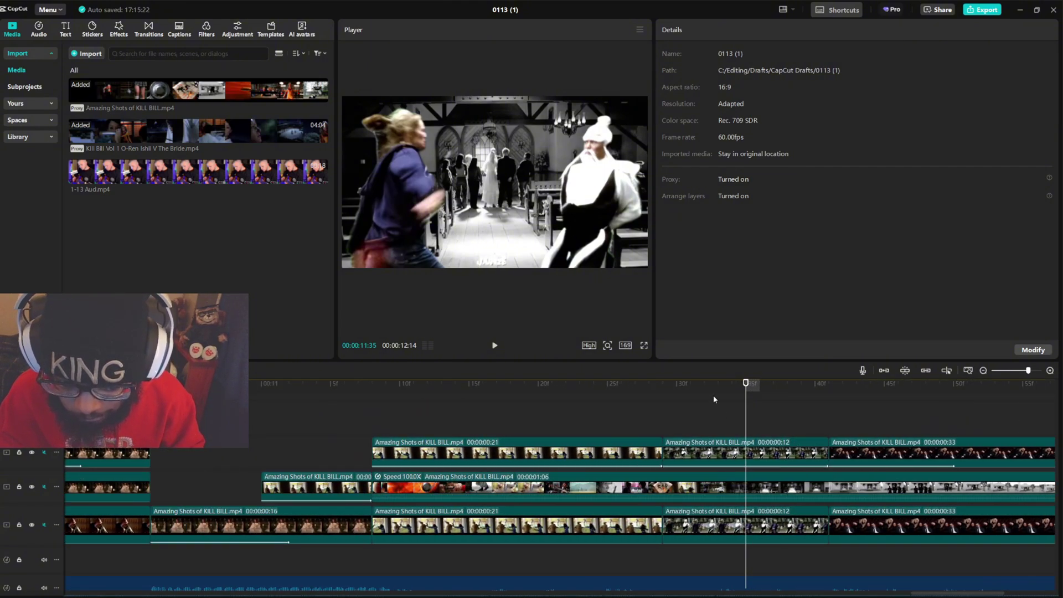
- Inspect the 0:21, 0:12 and 0:33 clips on the main track from 00:00:11:13 and select the 0:21 clip
left_click(441, 523)
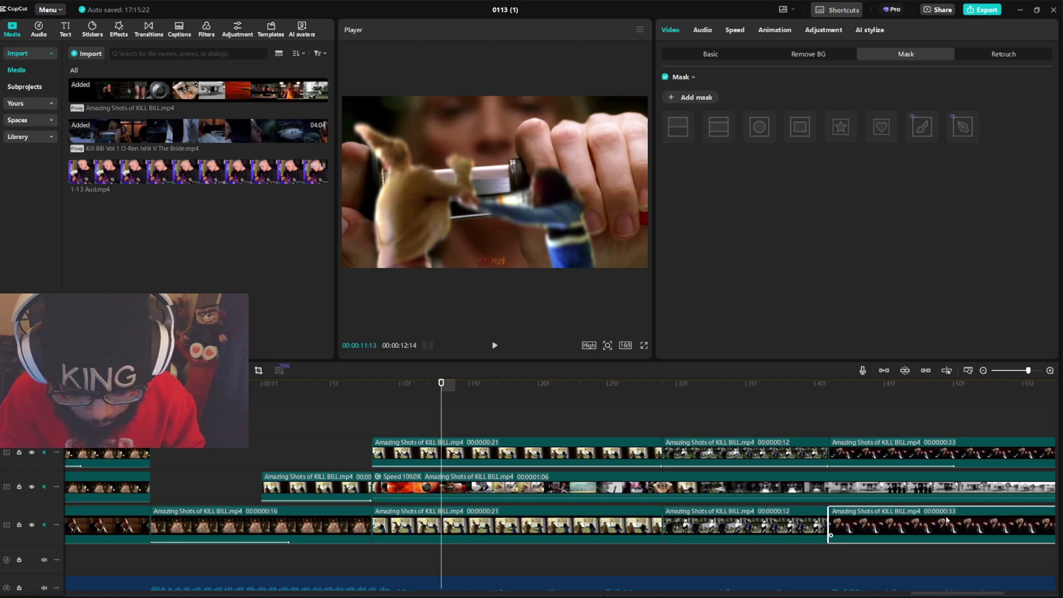
left_click(520, 526)
left_click(747, 528)
left_click(842, 529)
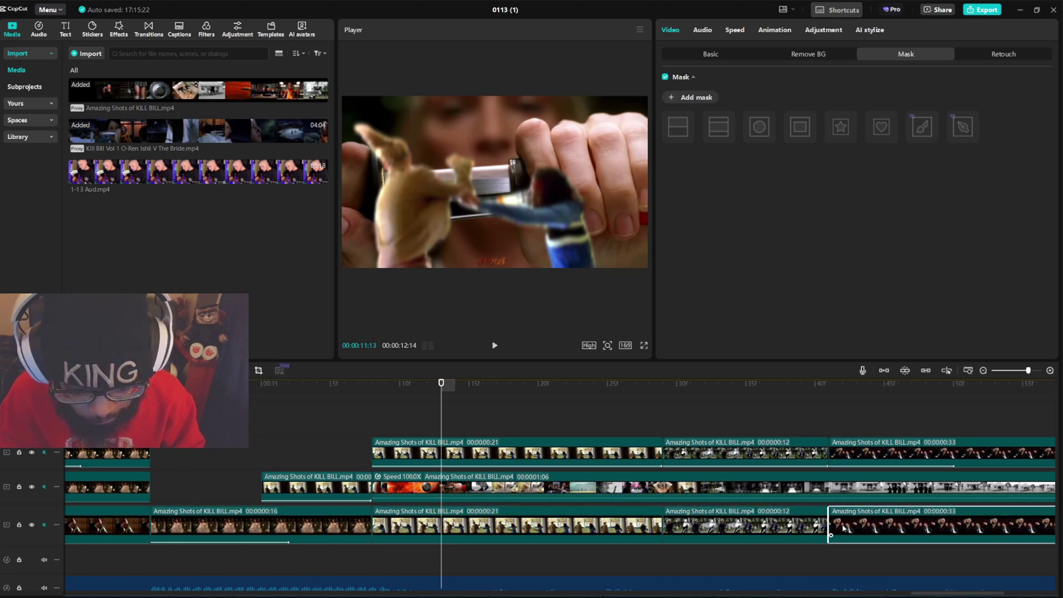
left_click(496, 528)
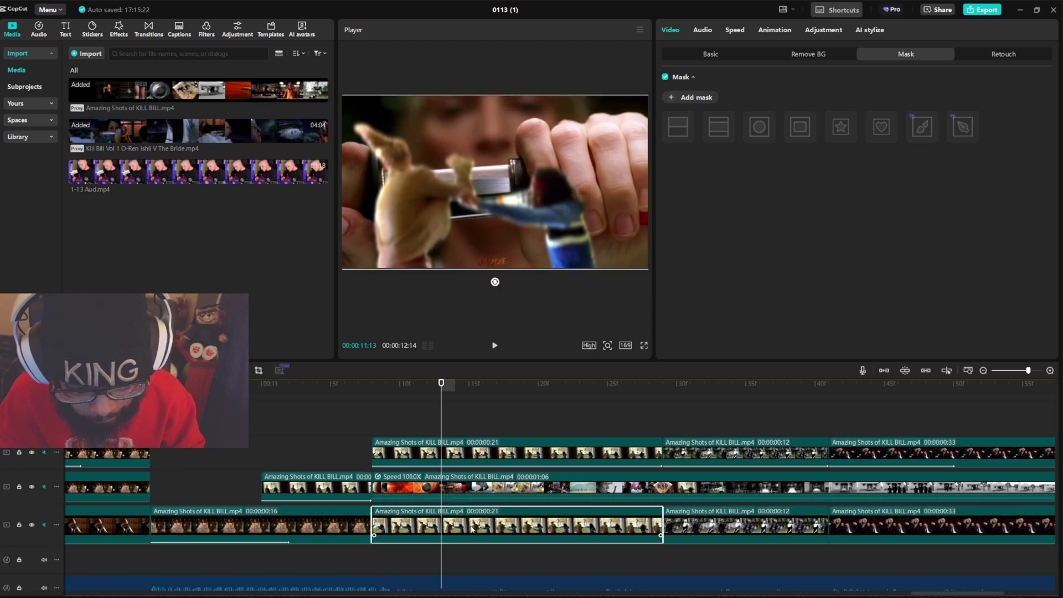
- Inspect the overlay layers above the 0:21 kitchen-fight clip and show the custom-removal brush selection on its upper copy
left_click(463, 450)
left_click(462, 486)
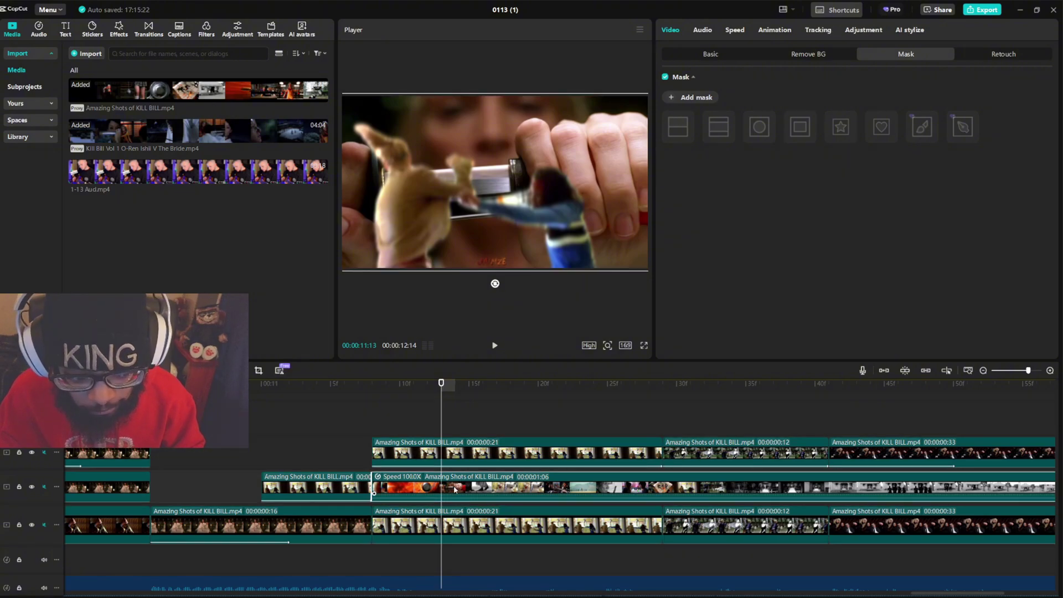
left_click_drag(441, 385, 465, 411)
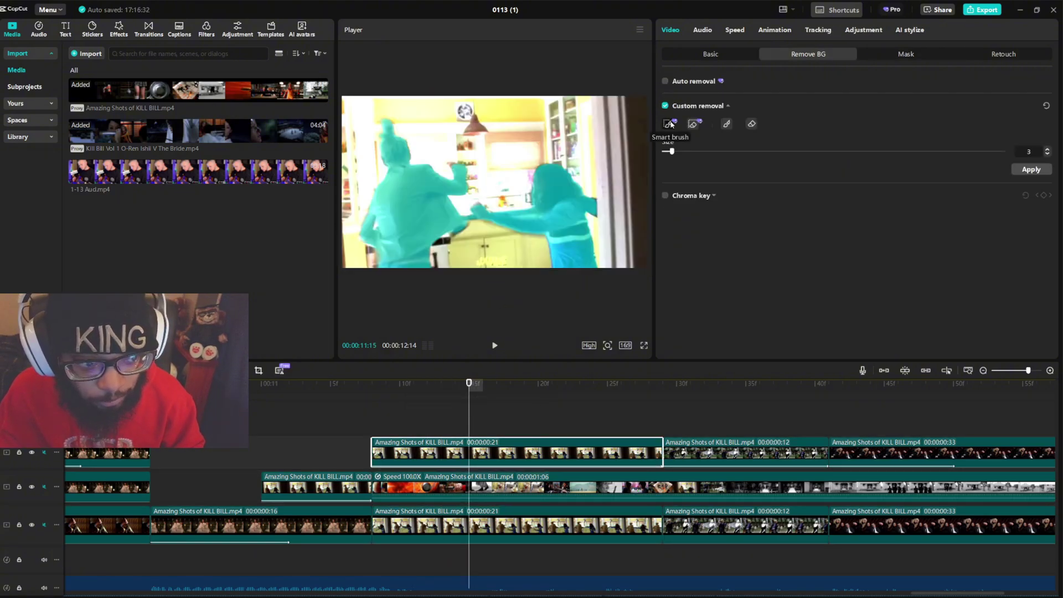
left_click(448, 410)
left_click(468, 459)
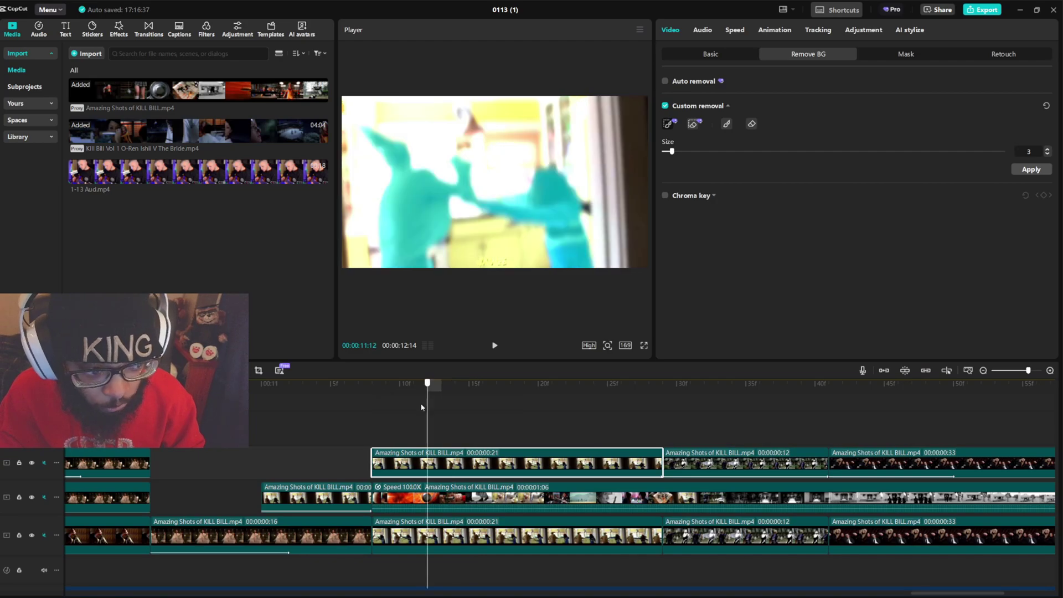
- Step through the upper 0:21 clip to about 00:00:11:24 and check the cutout of the two fighters
key("Right")
key("Right")
key("Right")
key("Right")
key("Right")
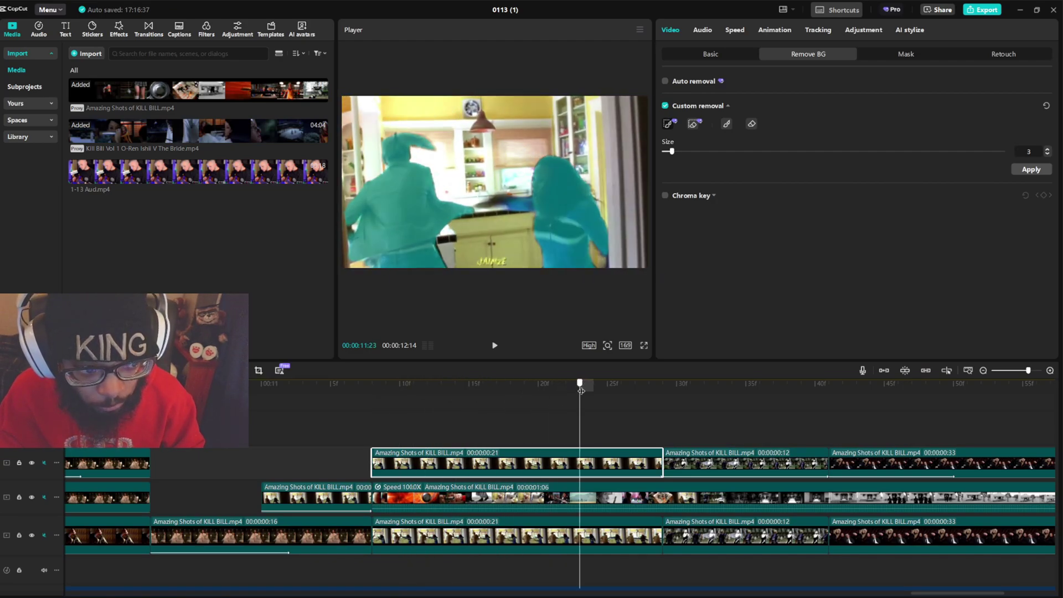
mouse_move(575, 395)
left_mouse_down()
mouse_move(585, 392)
mouse_move(566, 395)
left_mouse_up()
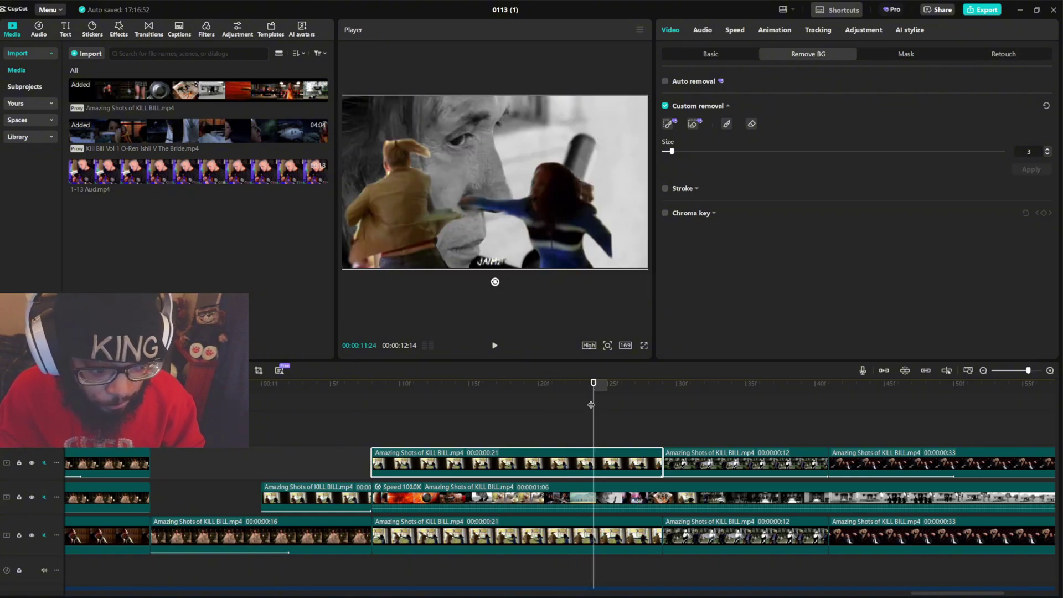
- Play back the kitchen-fight transition into the black-and-white church shot at 00:00:11:39
left_click_drag(592, 396, 294, 410)
key("space")
key("space")
scroll(805, 407, "down", 5)
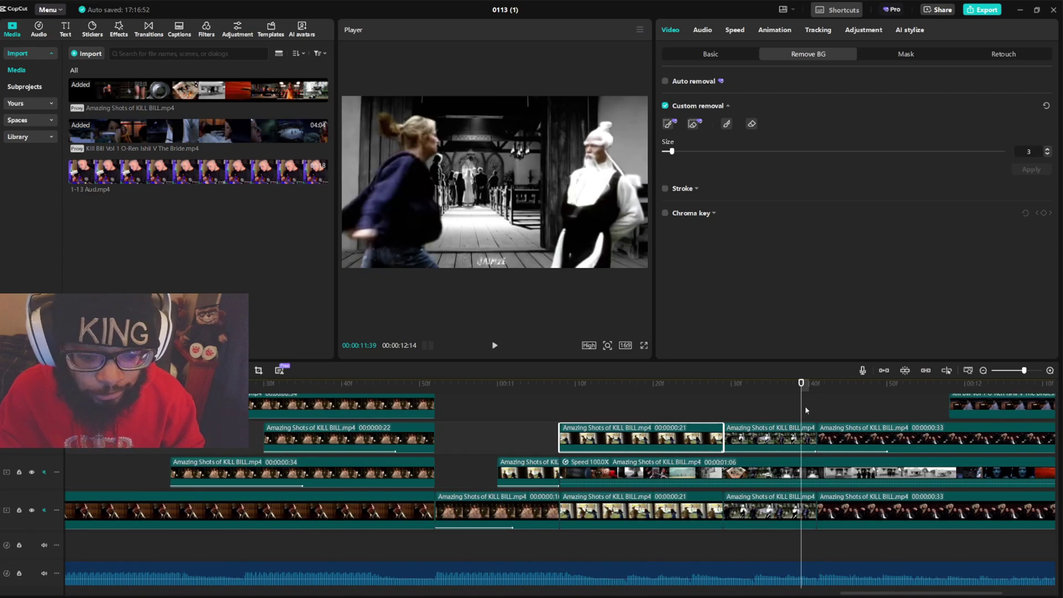
scroll(777, 405, "down", 6)
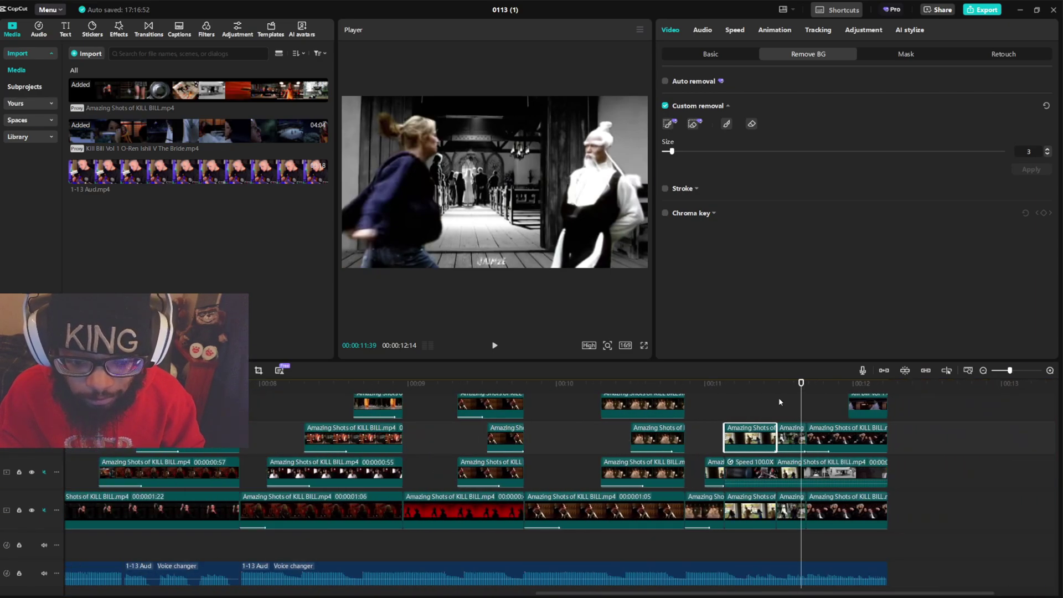
scroll(786, 397, "up", 8)
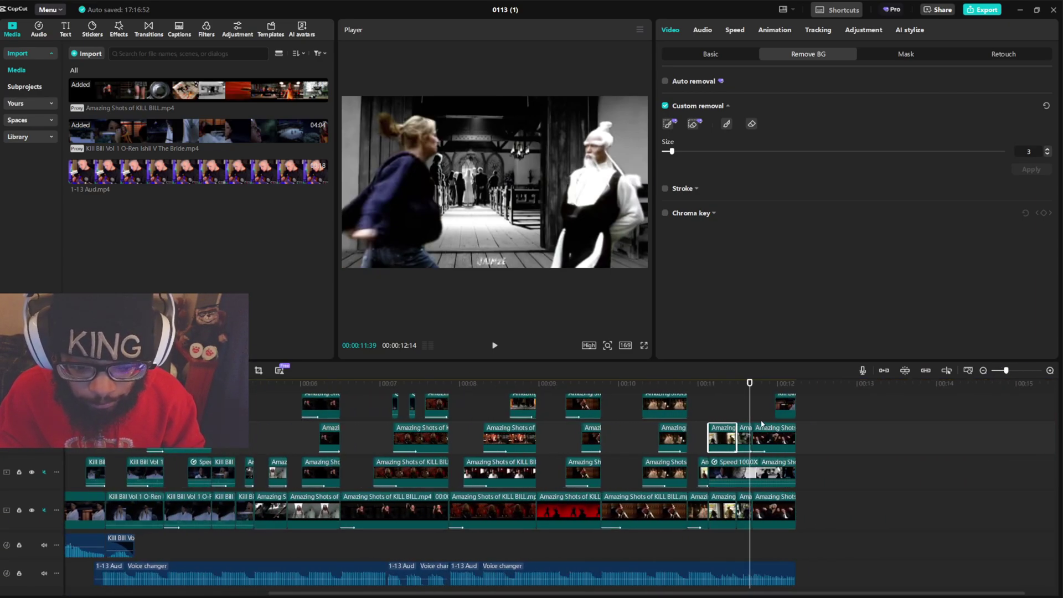
scroll(725, 453, "up", 1)
- Inspect the upper 0:33 overlay clip up to 00:00:11:58 and select the closing Kill Bill Vol 1 overlay clip
left_click(769, 431)
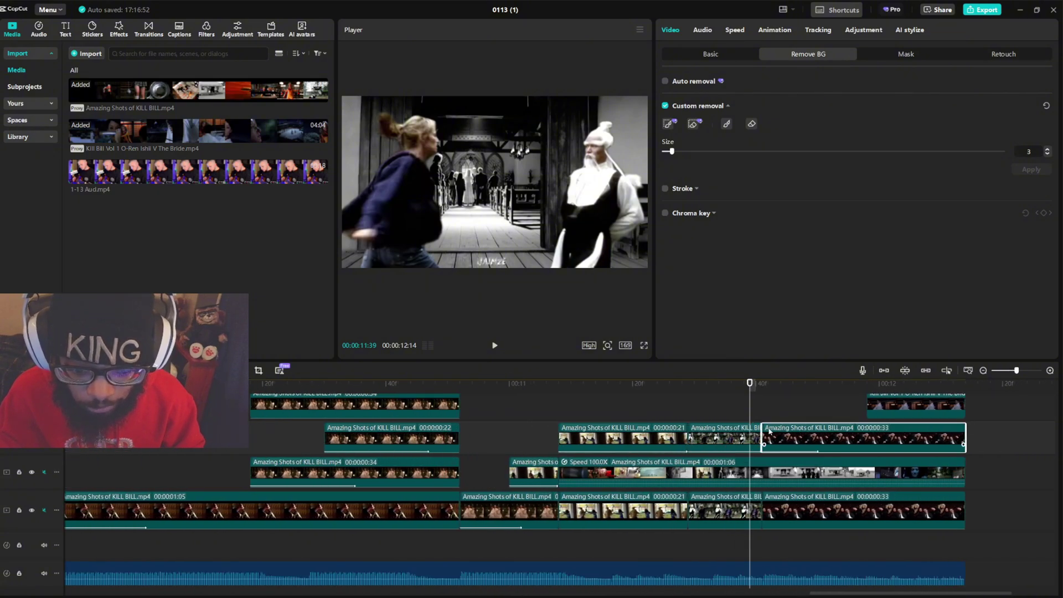
left_click_drag(748, 392, 863, 395)
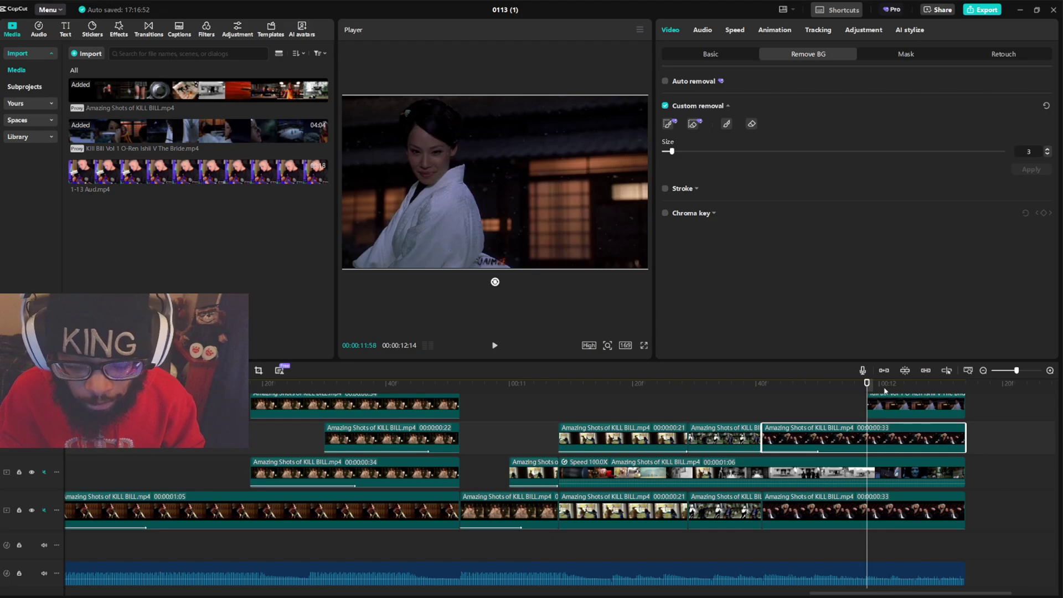
left_click(906, 410)
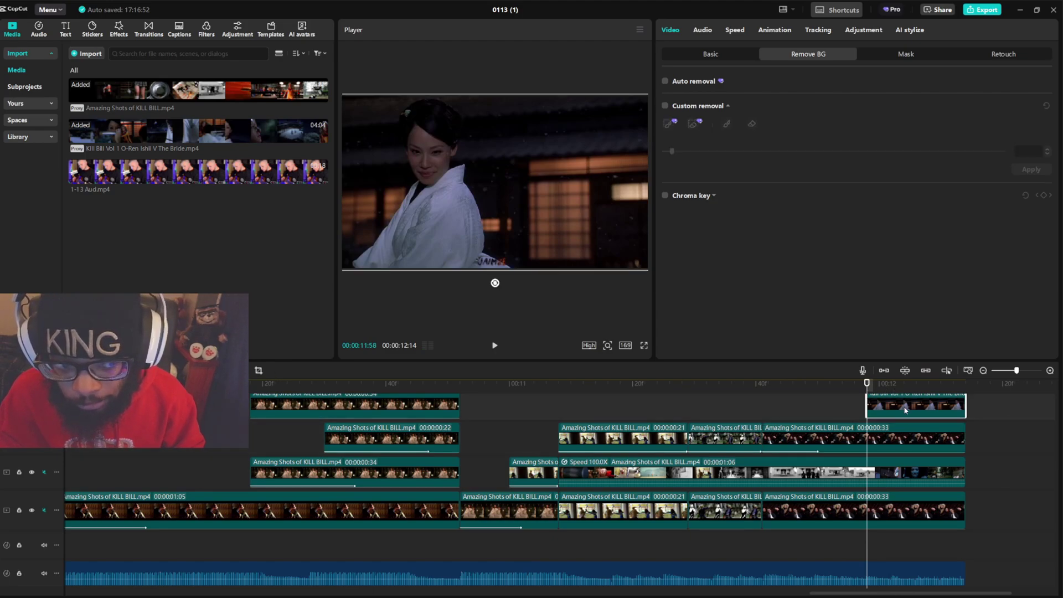
- Go back to the opening Kill Bill Vol 1 clip and play it from about 00:00:00:14
scroll(906, 411, "down", 3)
scroll(335, 451, "down", 2)
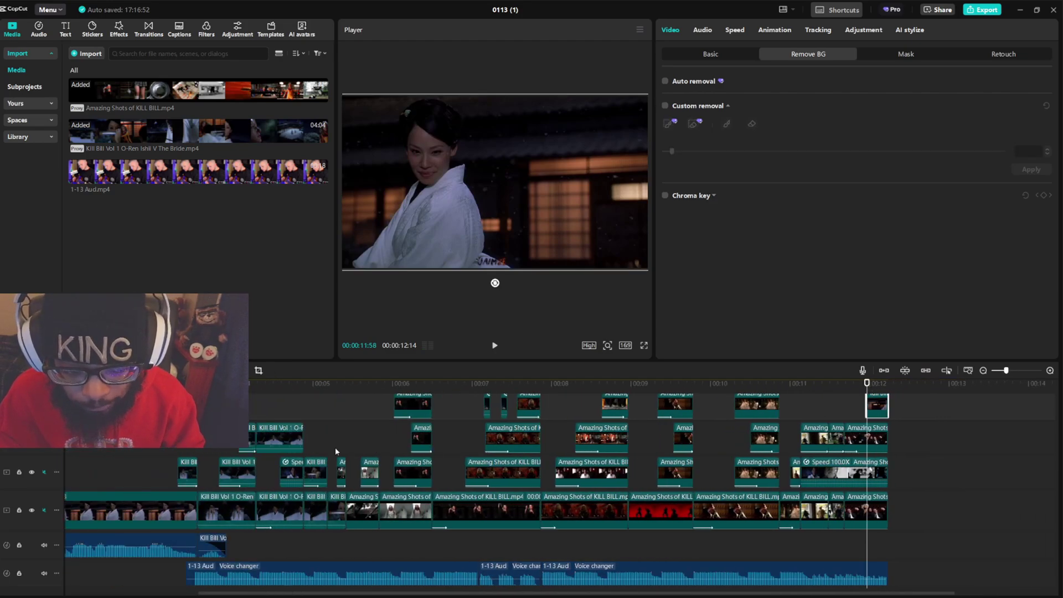
scroll(160, 488, "down", 2)
key("Home")
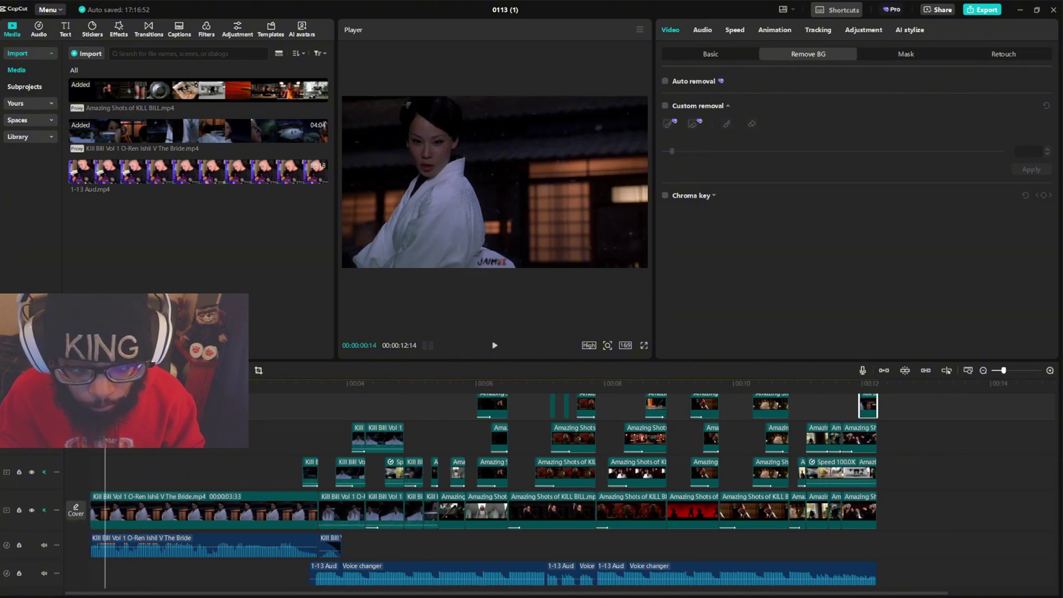
key("space")
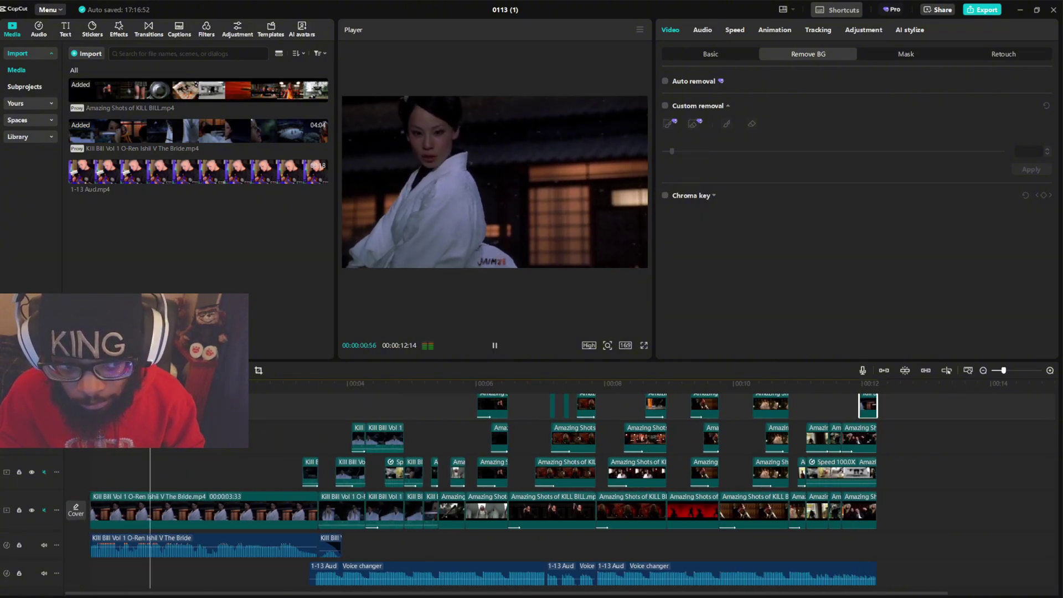
key("space")
- Try the closing Kill Bill Vol 1 clip at the end of the main track and return it to the overlay track
left_click_drag(884, 459, 900, 516)
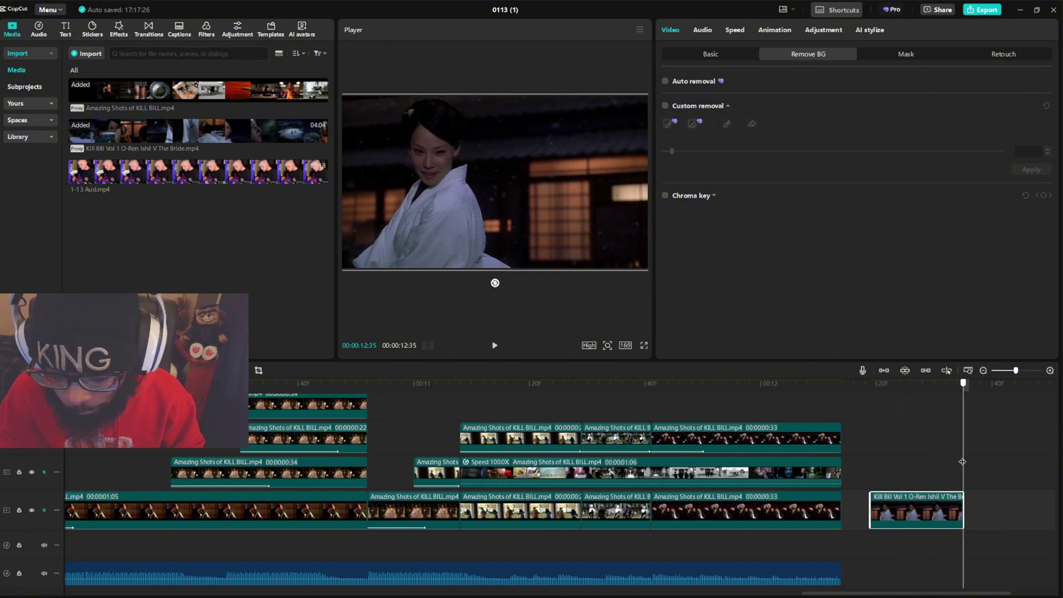
left_click_drag(909, 500, 880, 500)
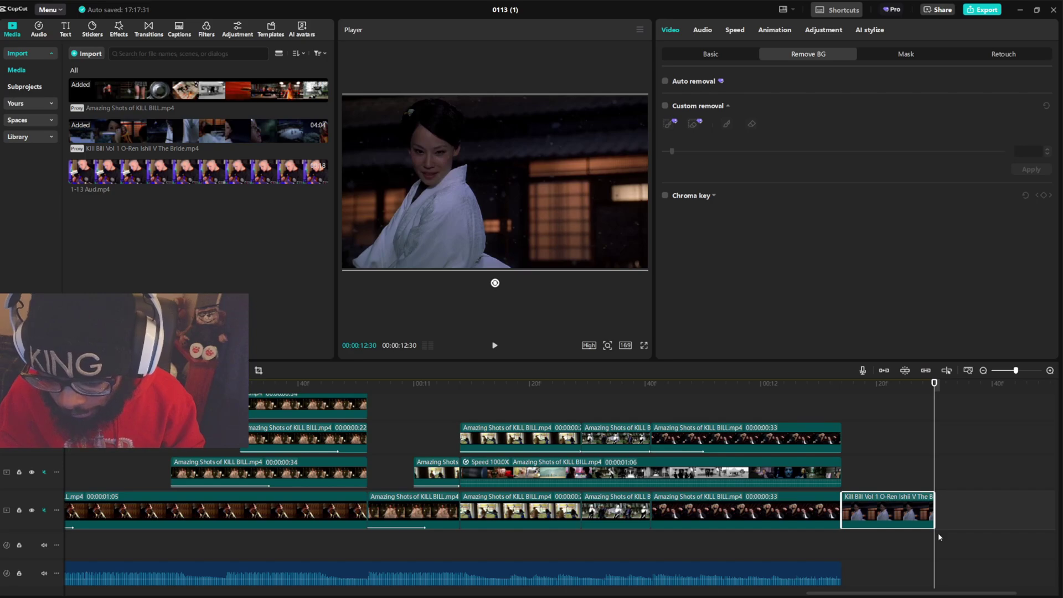
left_click_drag(896, 512, 803, 432)
- Play the ending from the kitchen-fight section through the loop back into the opening clip, stopping at 00:00:01:07
left_click(443, 397)
key("space")
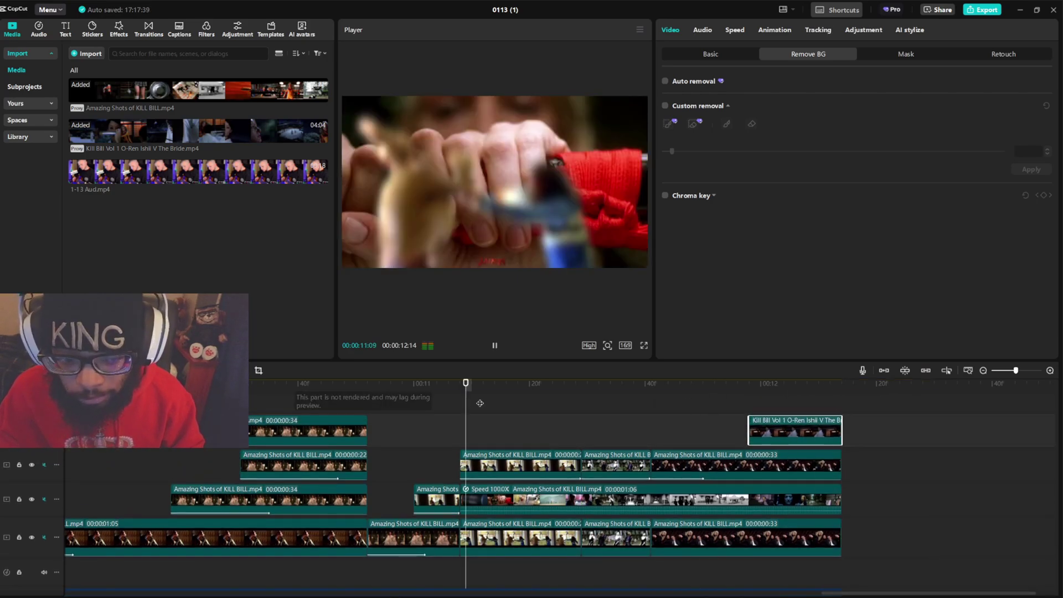
key("space")
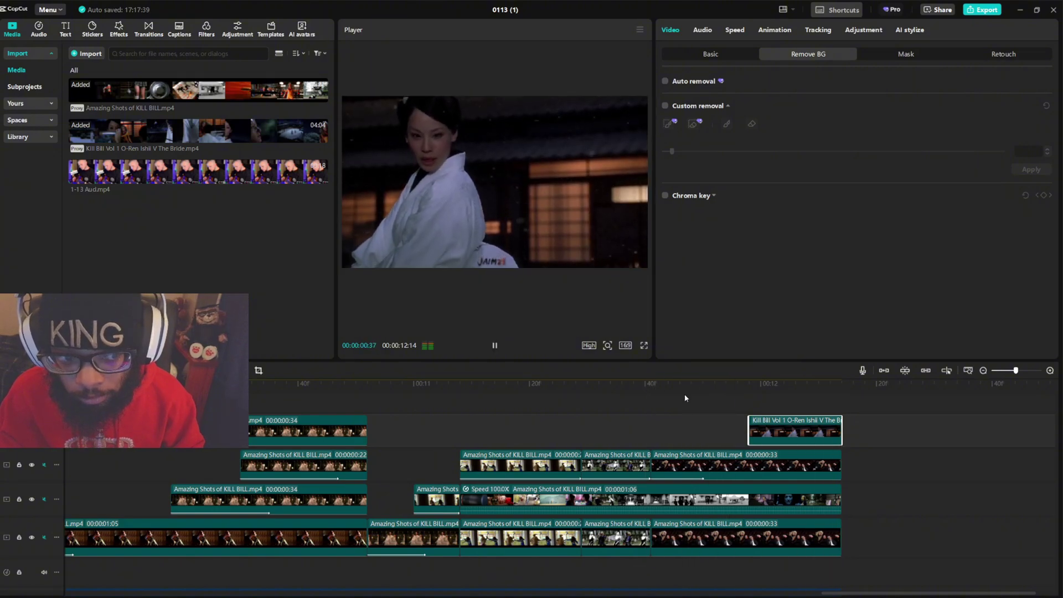
key("space")
scroll(822, 468, "down", 5, "ctrl")
scroll(774, 482, "down", 6, "ctrl")
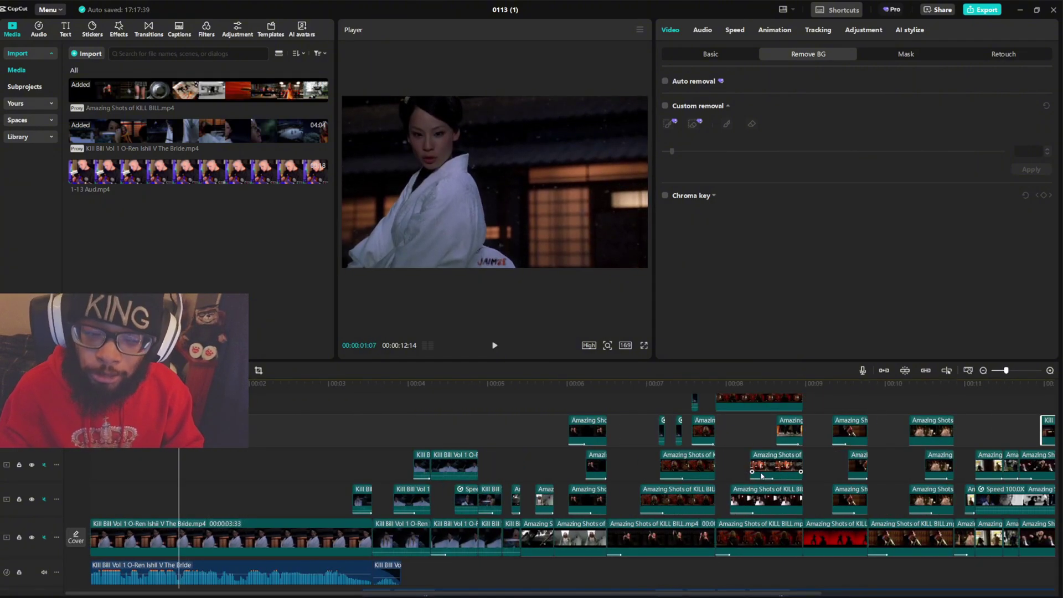
scroll(823, 509, "down", 2)
- Try extending the watermark text layer beyond the last clip to 00:00:12:18, preview the ending, and undo the extension
left_click(823, 509)
scroll(822, 509, "up", 3, "ctrl")
scroll(812, 491, "up", 5, "ctrl")
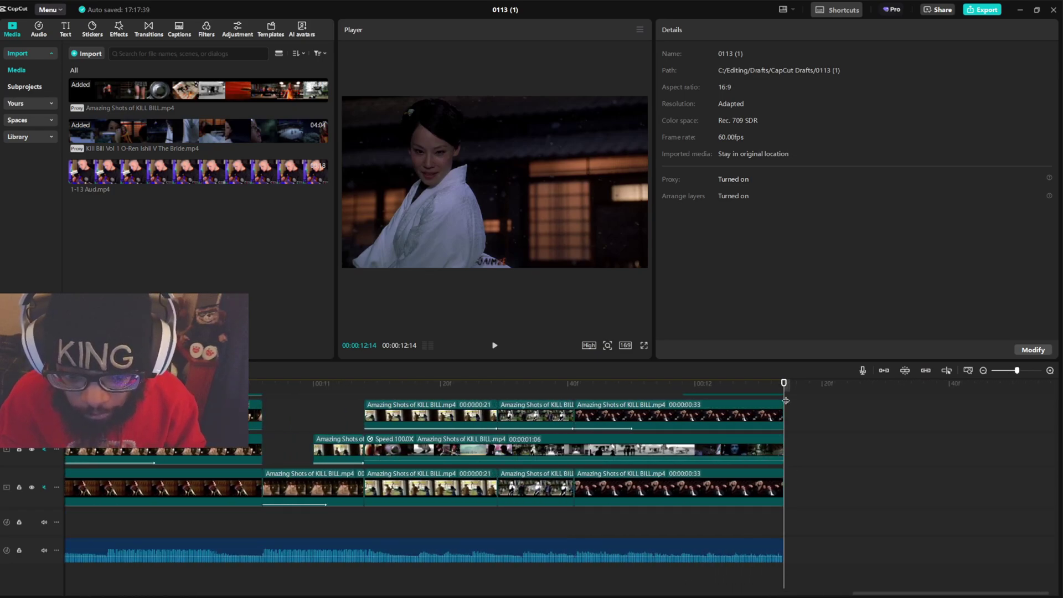
scroll(829, 459, "up", 5)
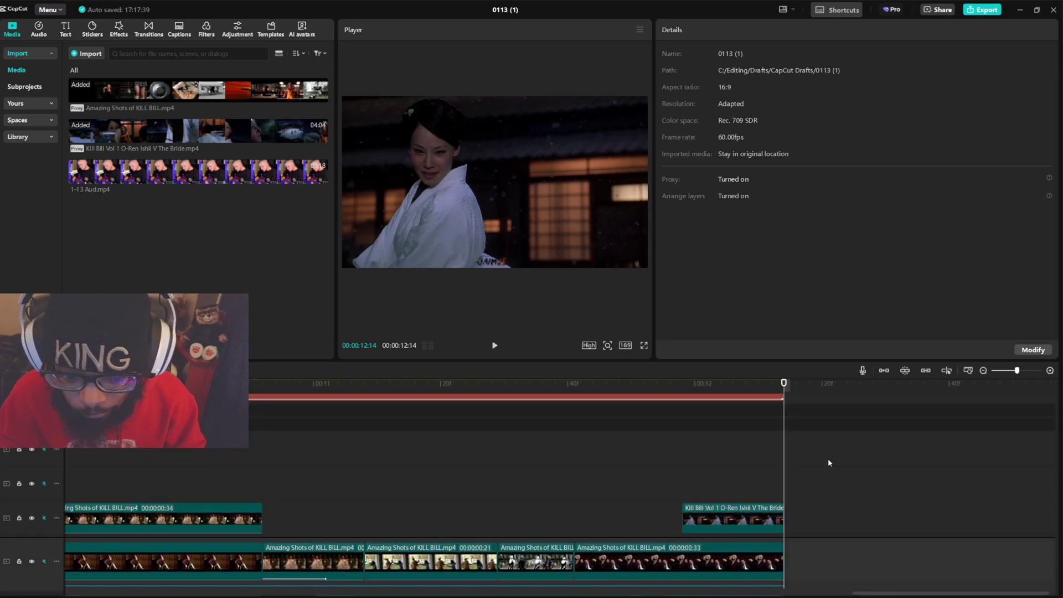
left_click_drag(782, 418, 807, 428)
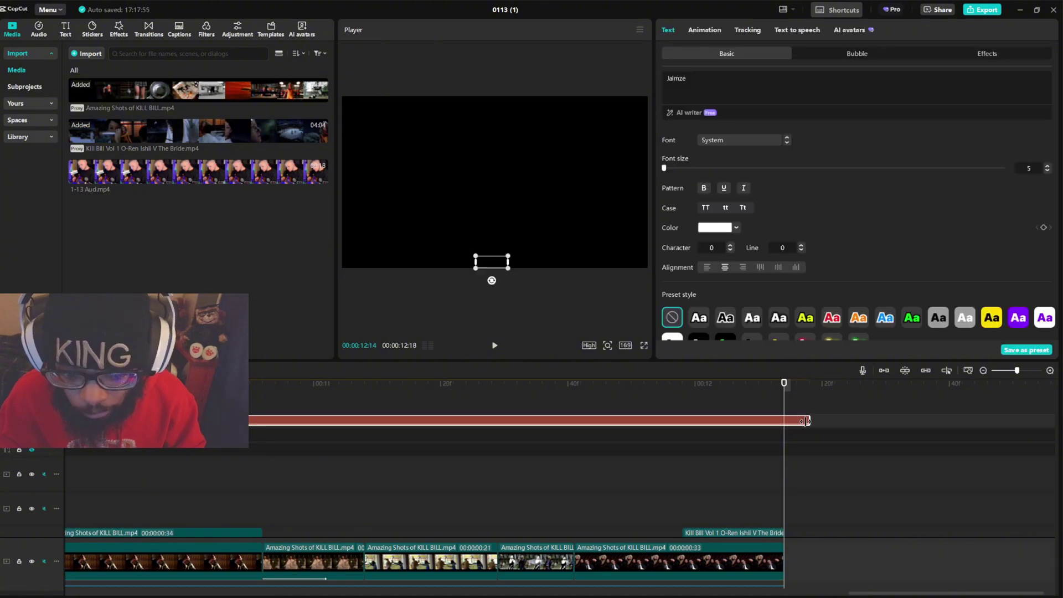
left_click_drag(771, 398, 714, 415)
key("space")
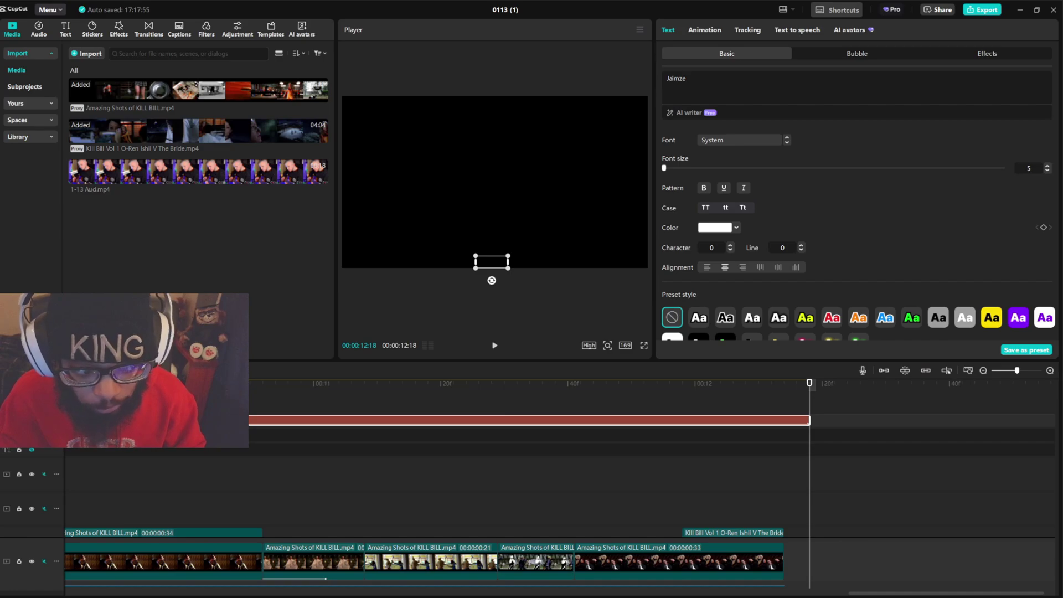
key("ctrl+z")
- Play back the edit from the opening clip to its end at 00:00:12:14
key("space")
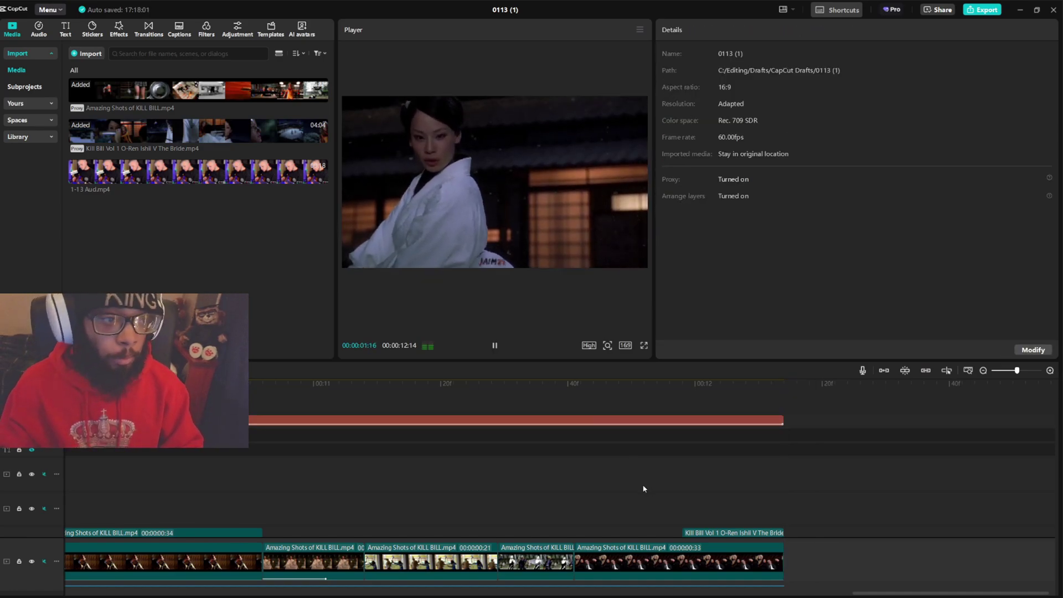
scroll(476, 479, "down", 5)
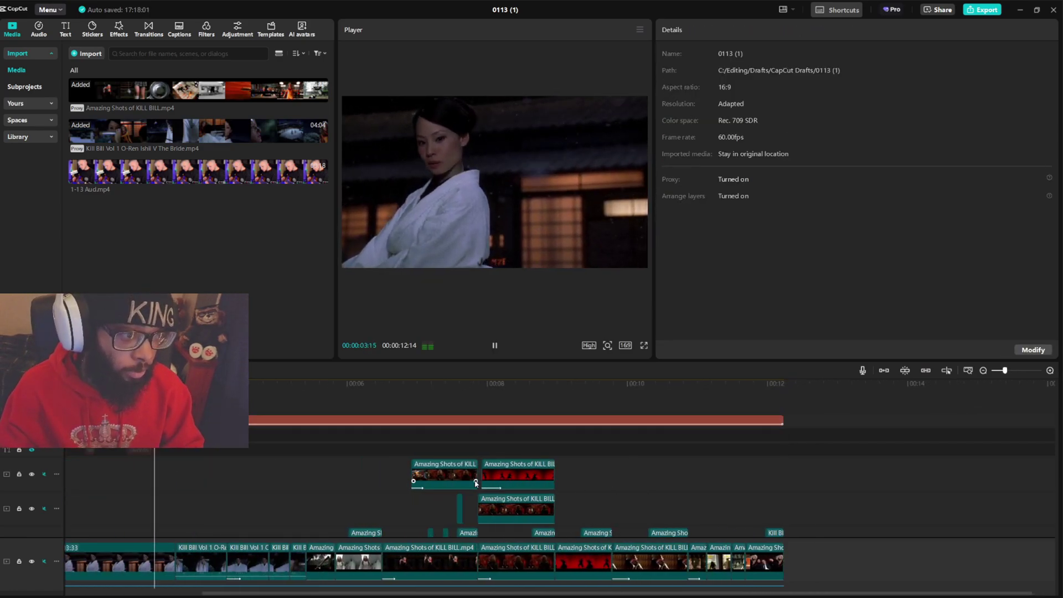
scroll(474, 483, "down", 3)
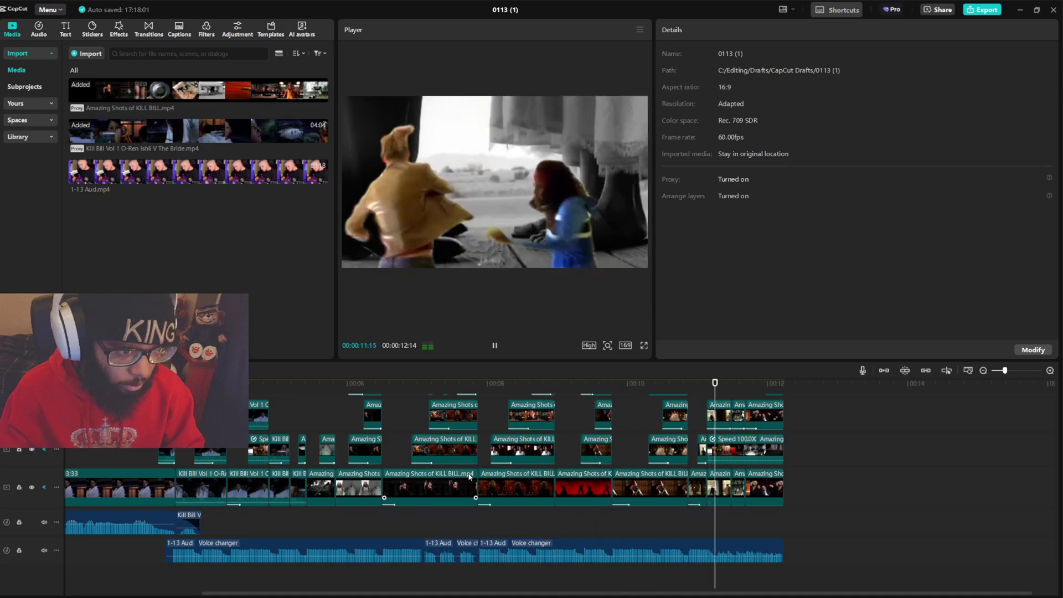
scroll(812, 446, "up", 2)
scroll(814, 449, "up", 3)
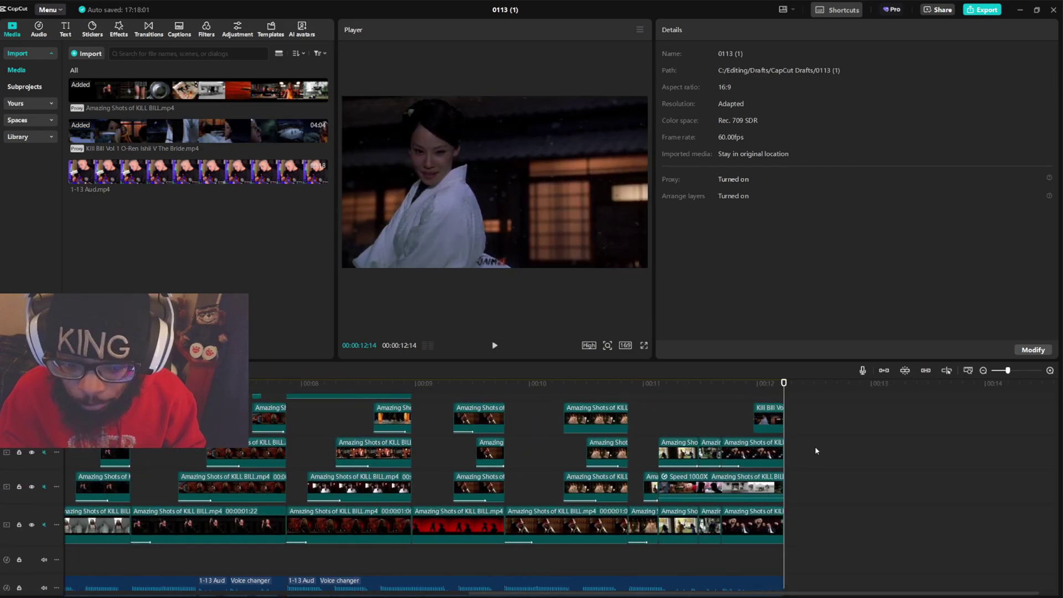